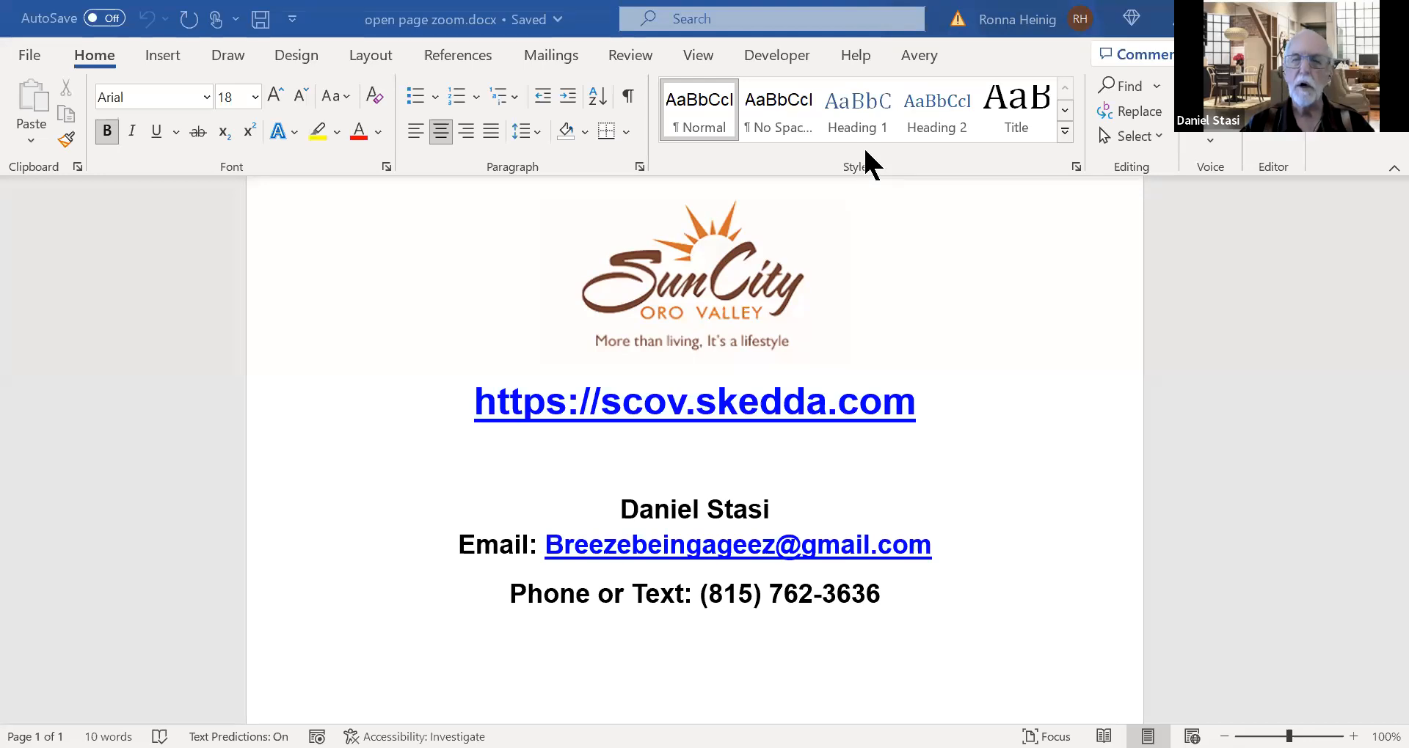
Switch to the Skedda booking page in Firefox and set the map's date to Thursday, October 12, 2023.
key(alt+Tab)
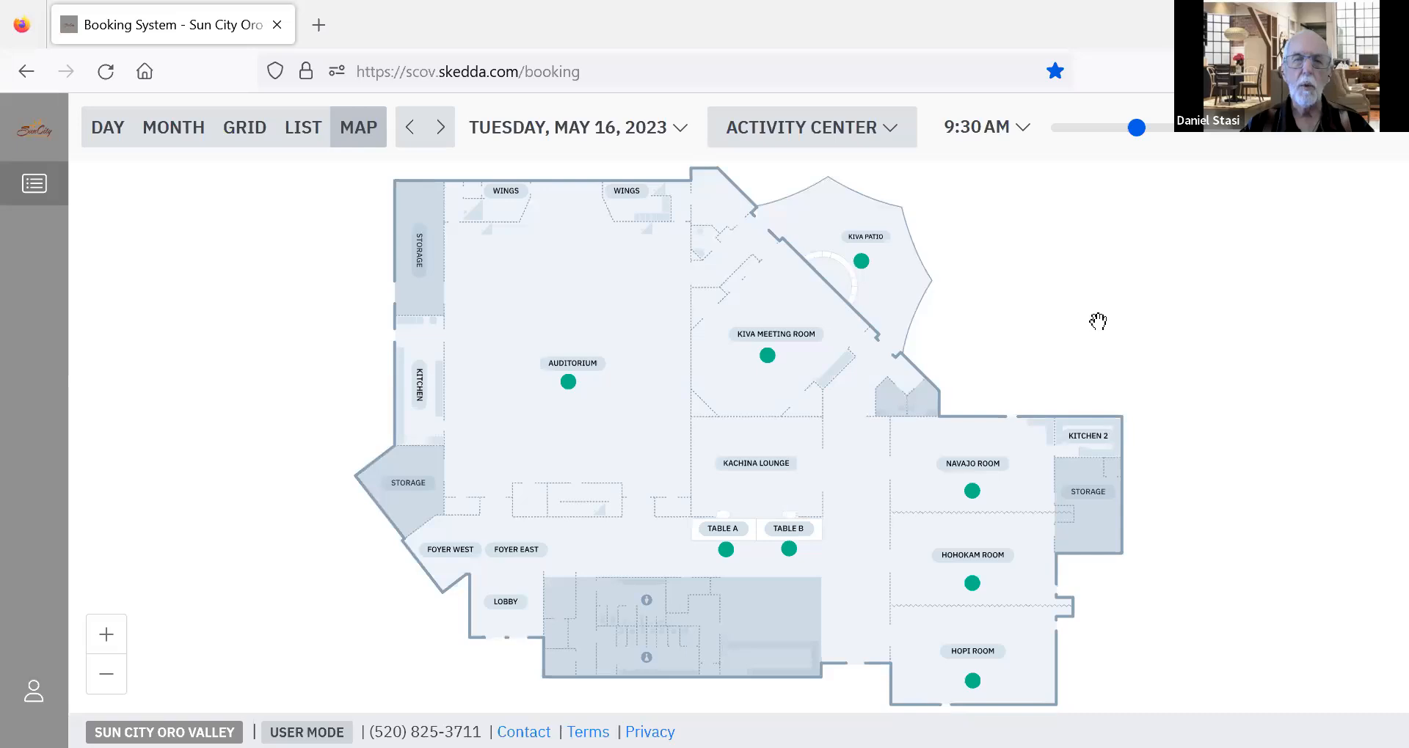
click(600, 137)
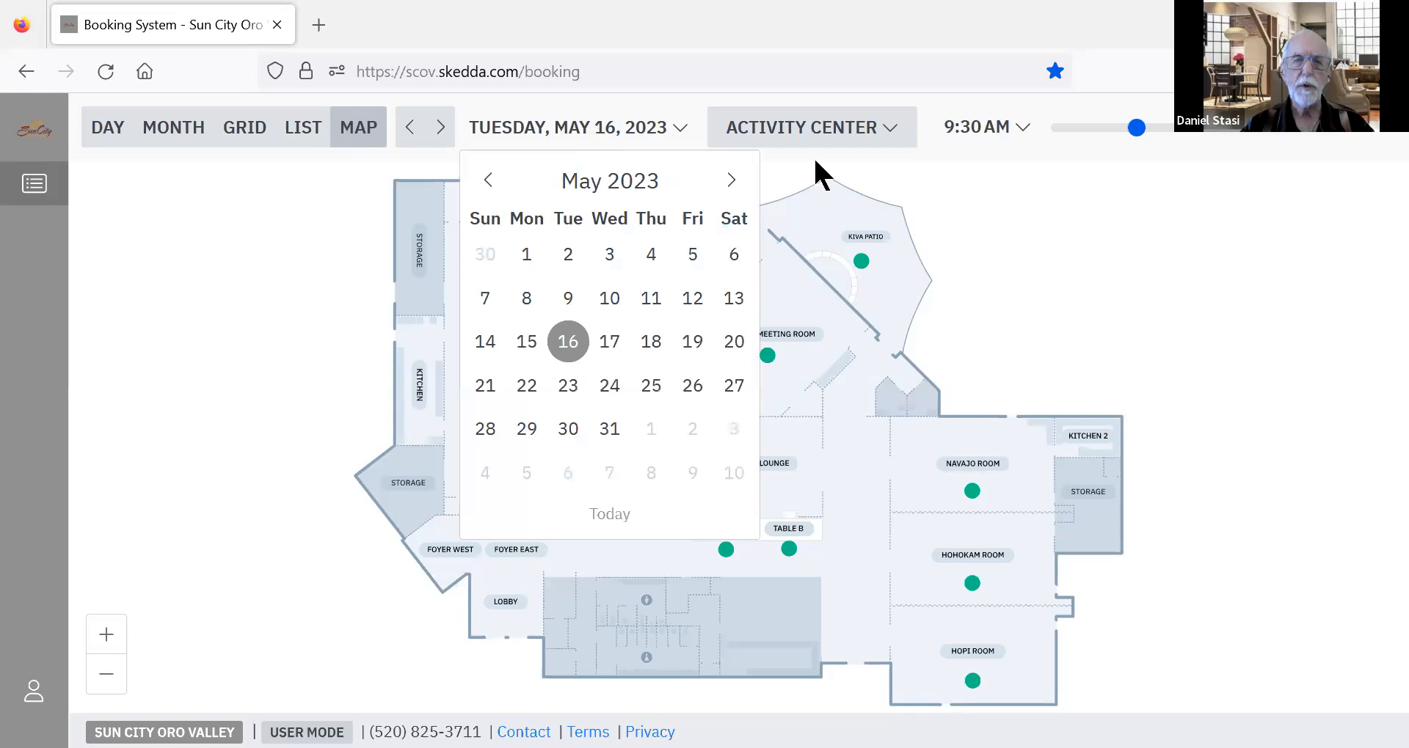
mouse_move(835, 376)
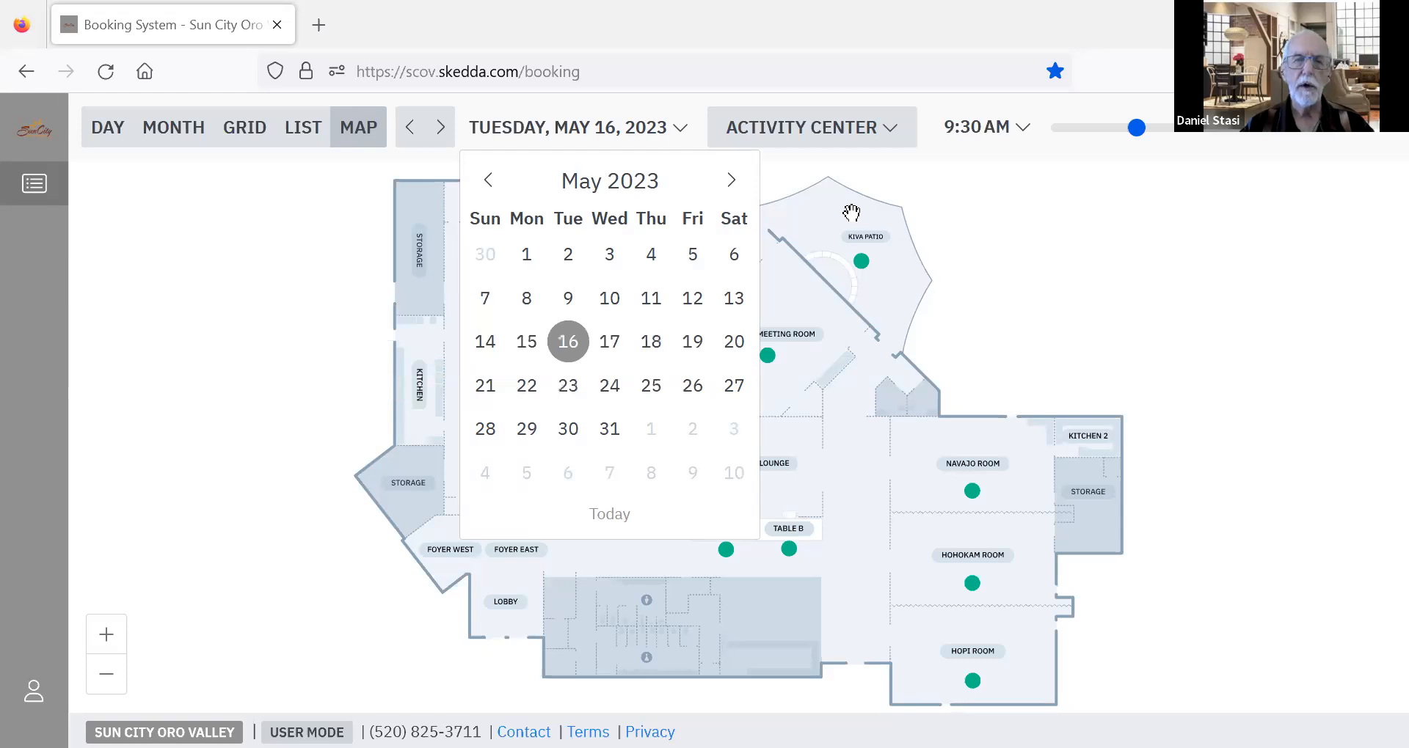
click(626, 136)
click(628, 136)
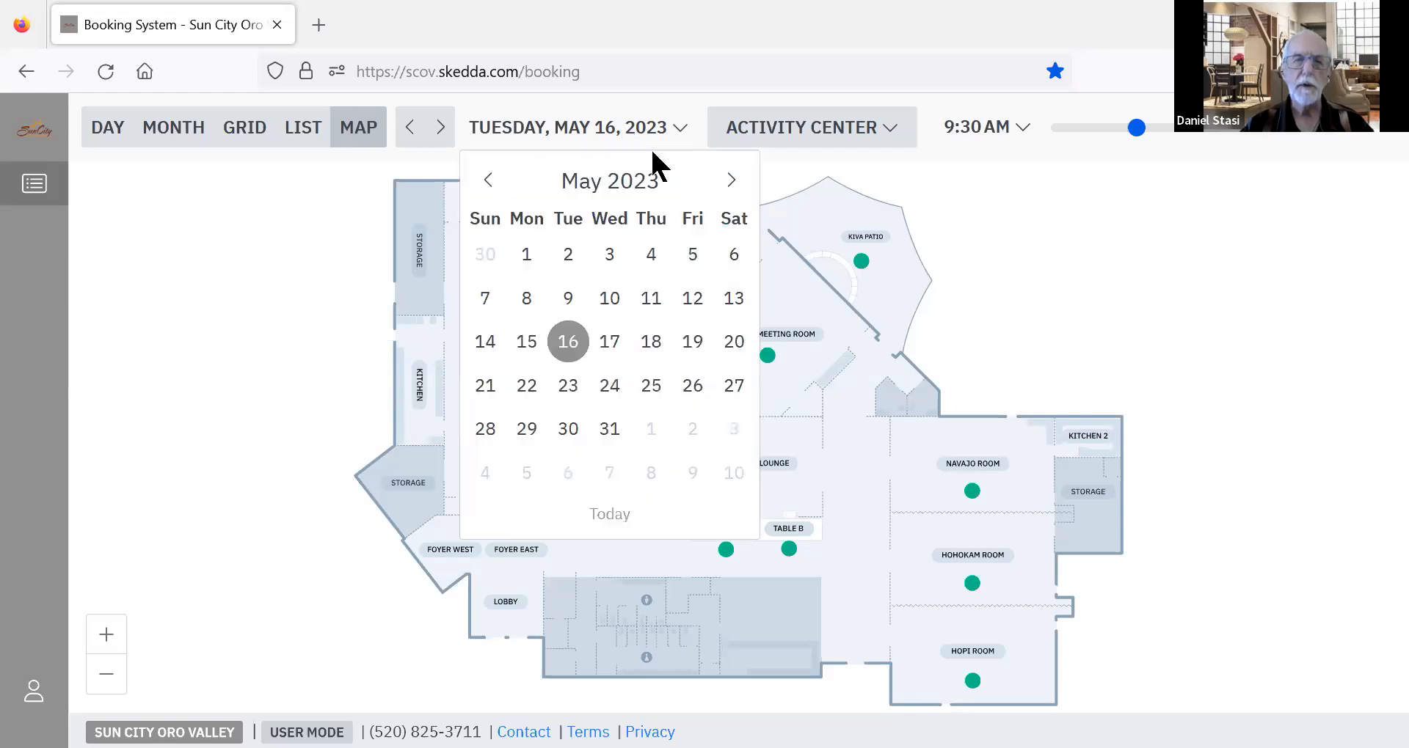
click(725, 181)
click(726, 181)
click(726, 182)
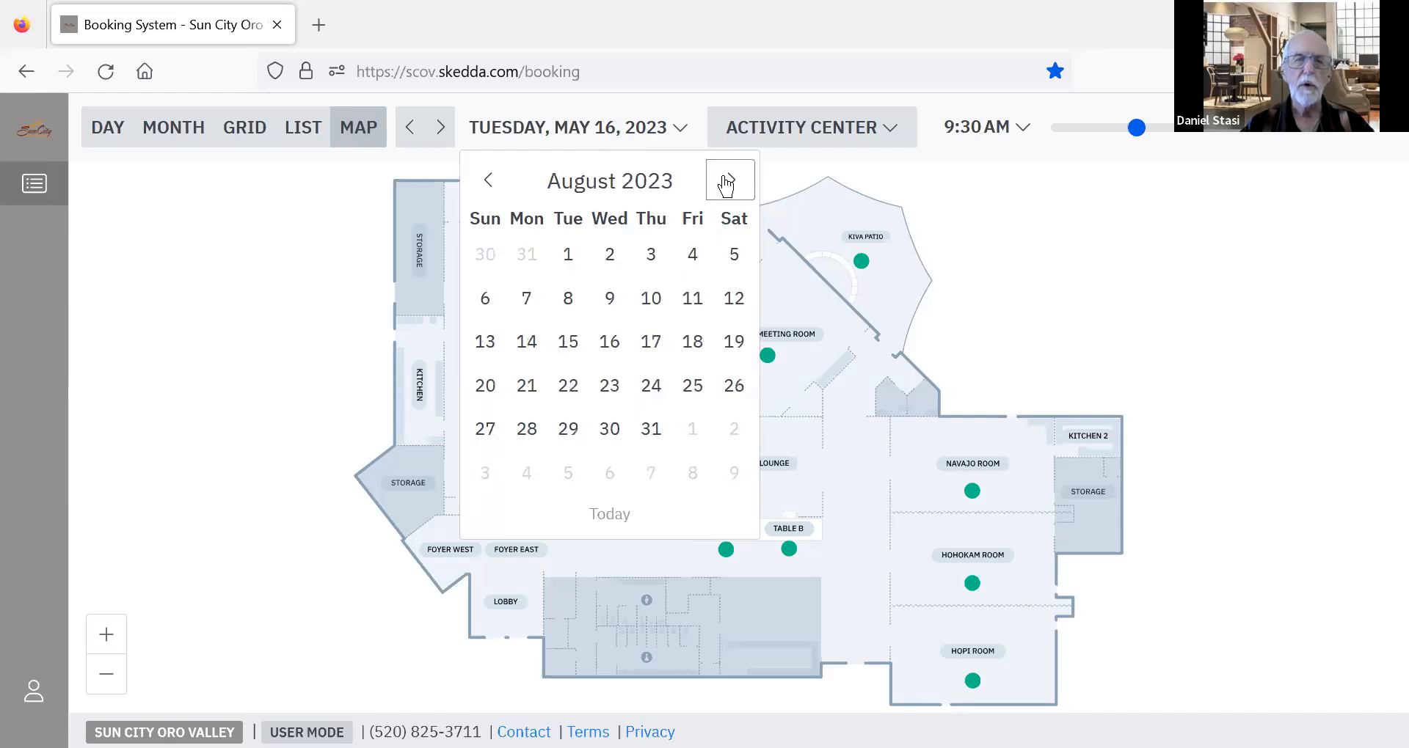
click(725, 182)
click(726, 182)
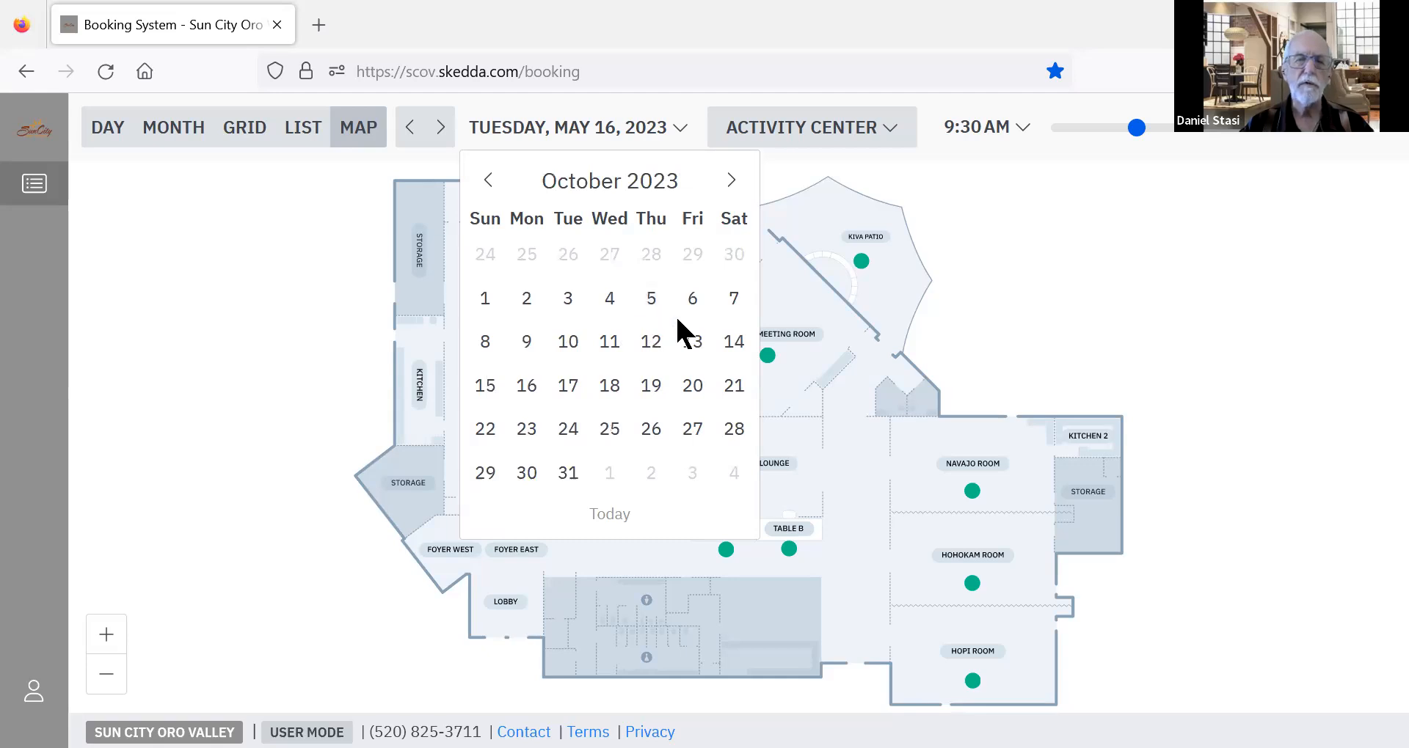
click(650, 340)
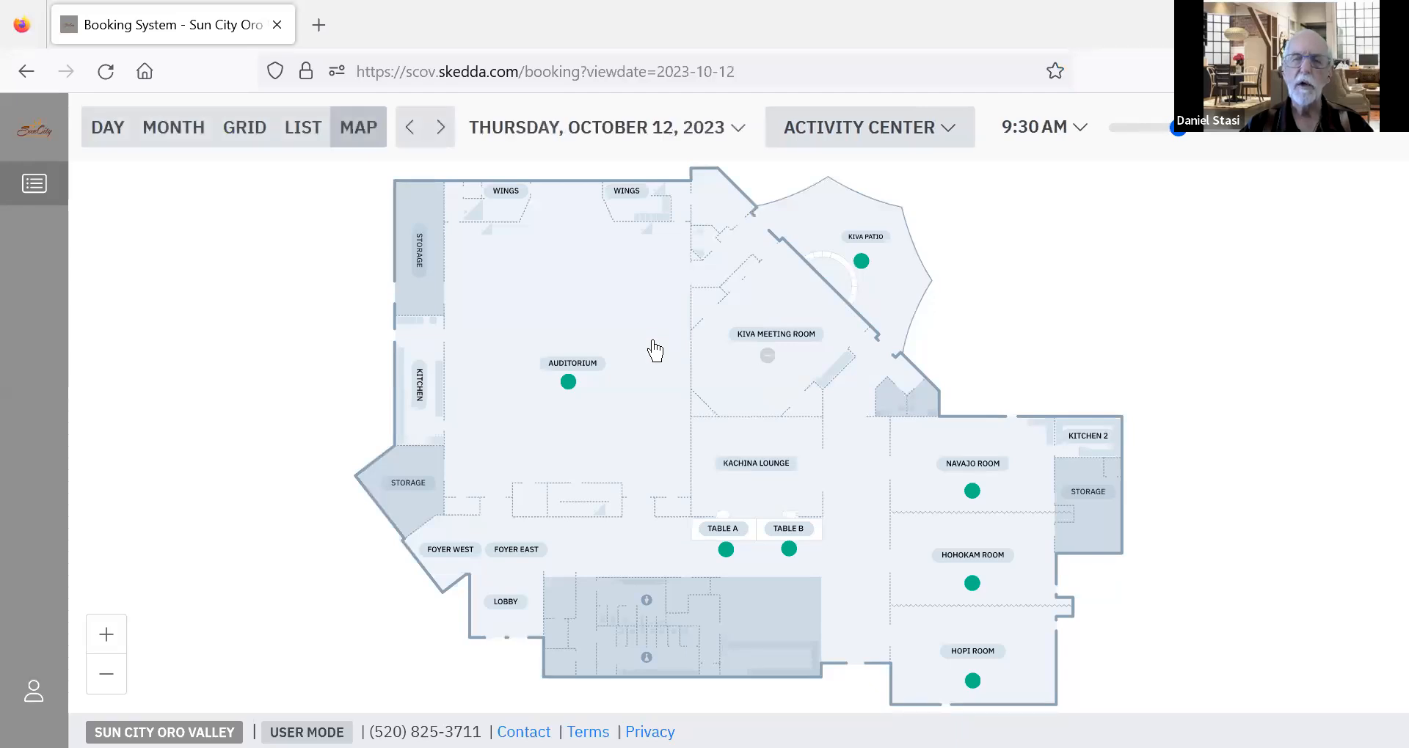
Set the map's time to 2:00 PM and switch the schedule to the day view.
click(1240, 132)
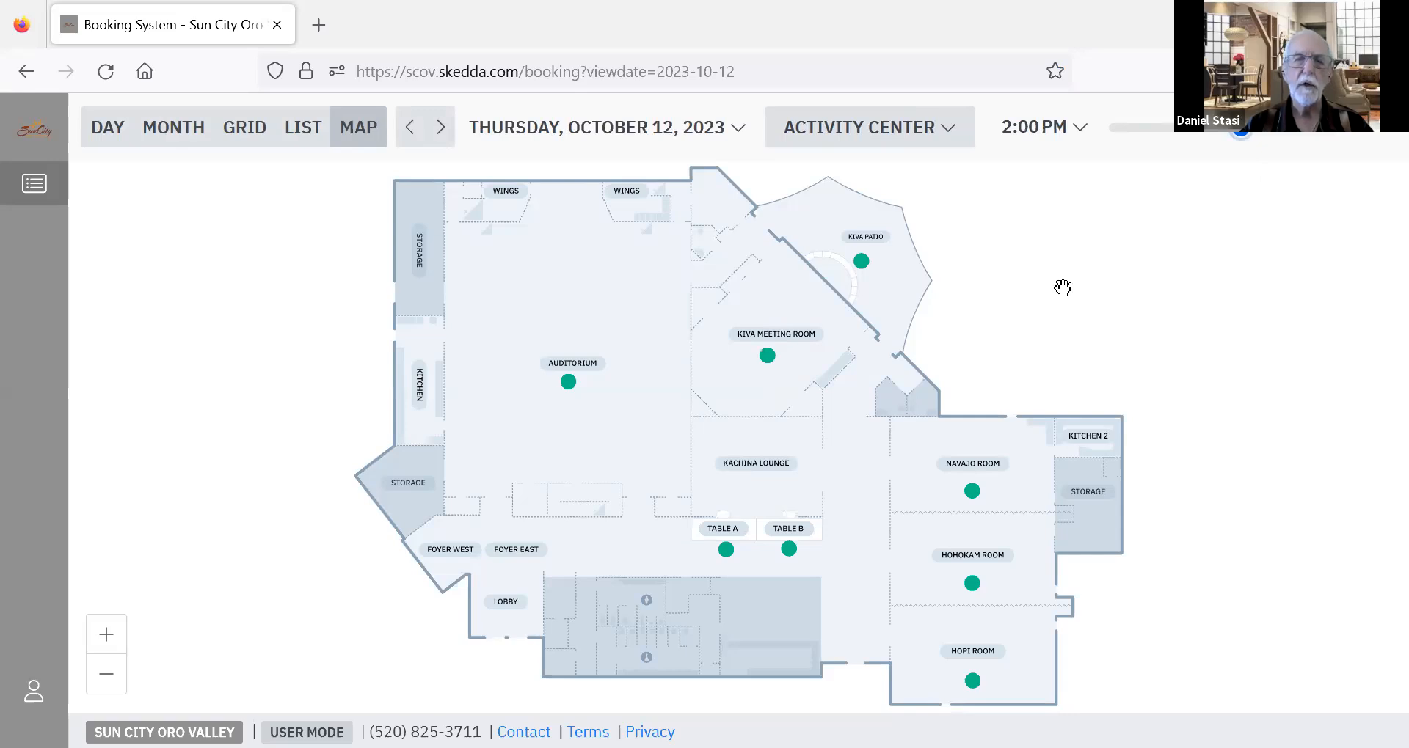
click(116, 134)
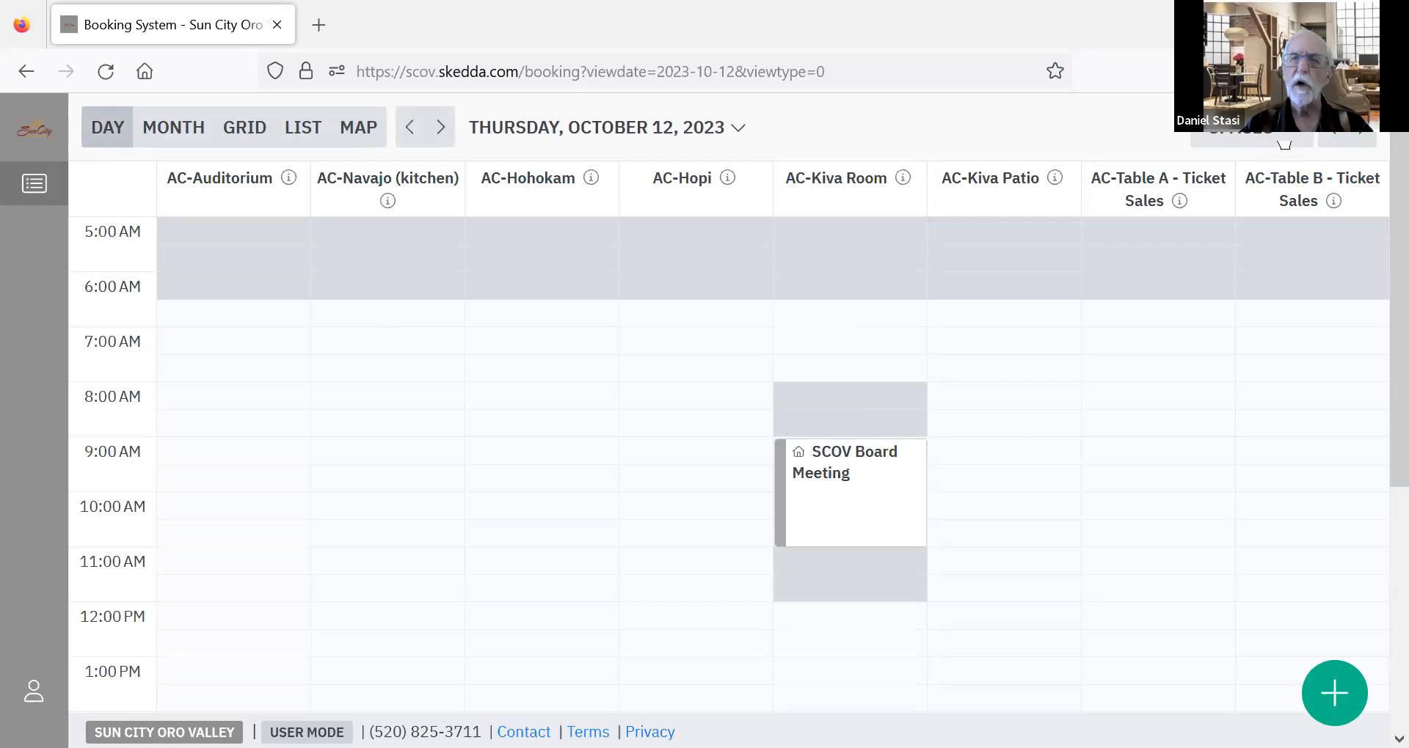
Check the list of space views and examine the October 12 bookings across all hours and spaces.
click(1284, 139)
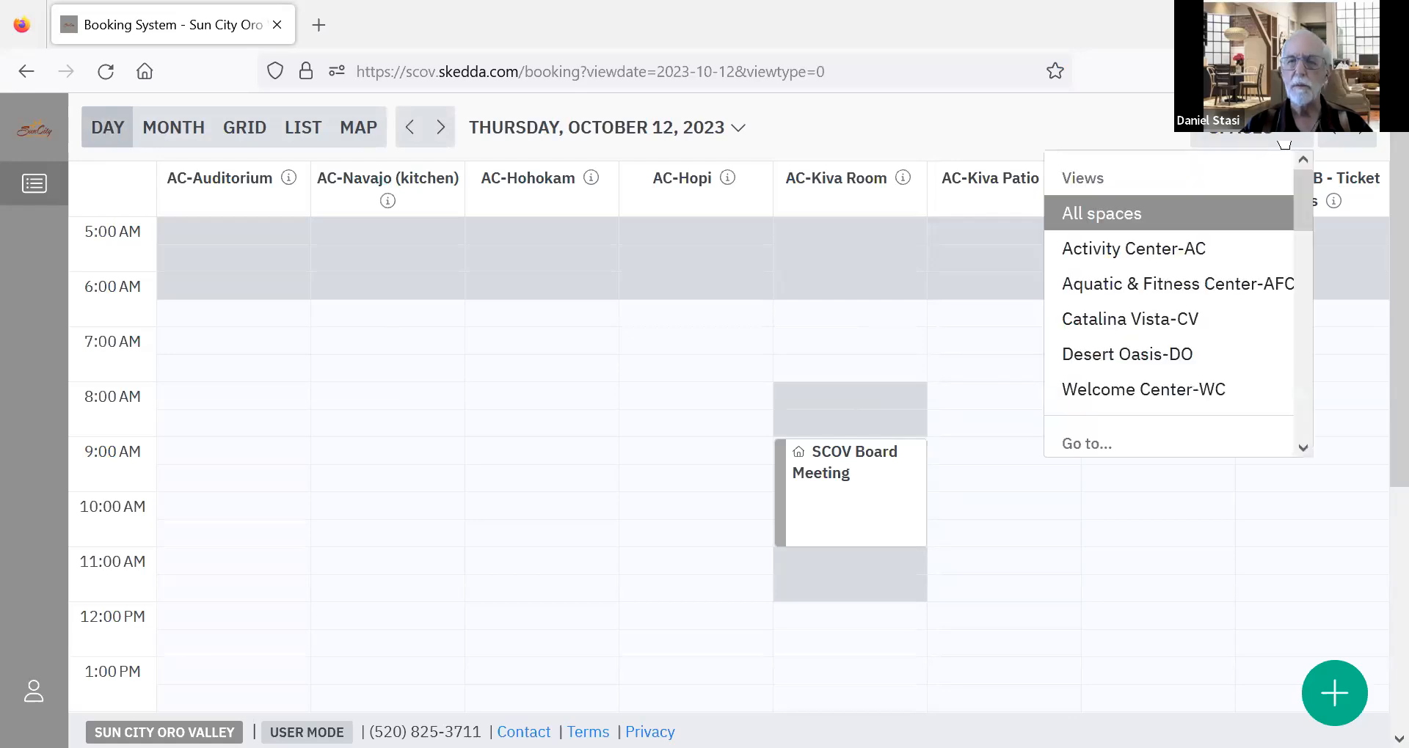
click(1284, 141)
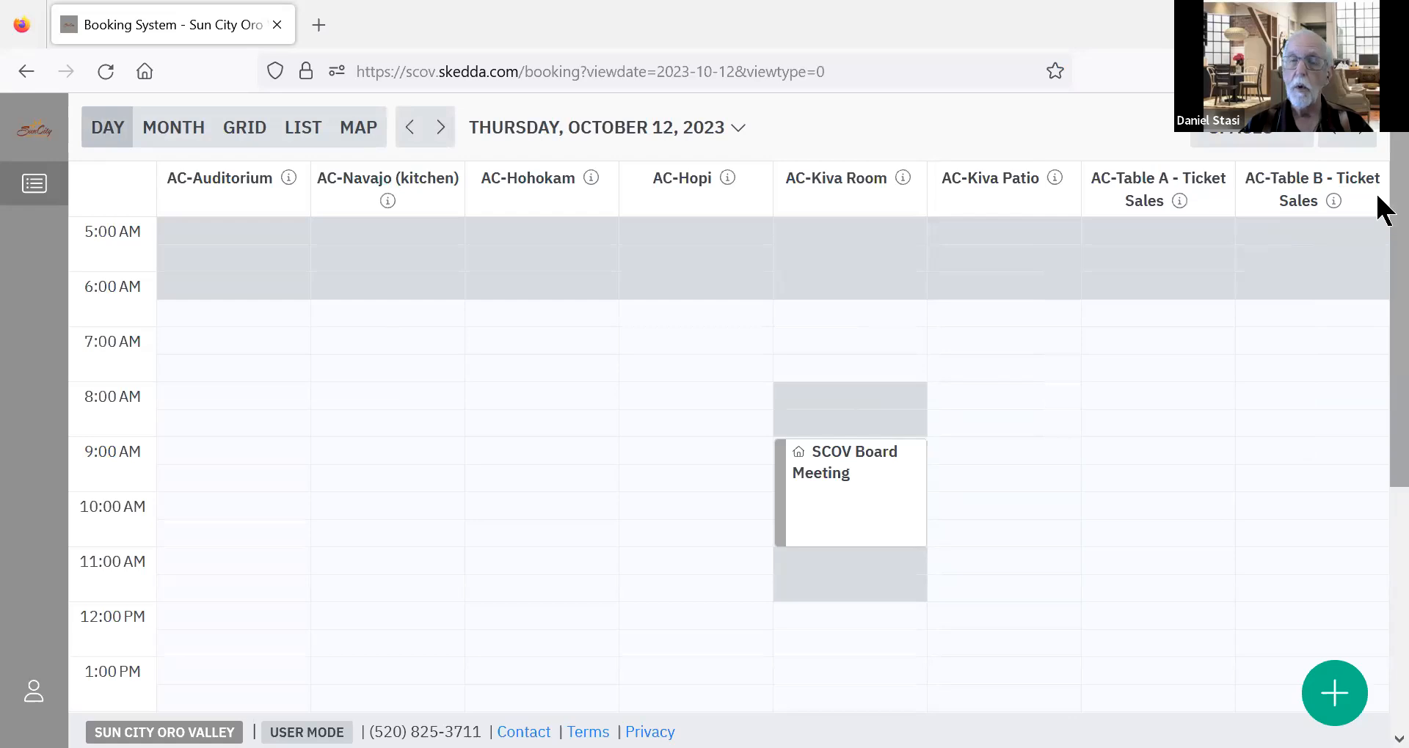
scroll(1378, 289, down, 3)
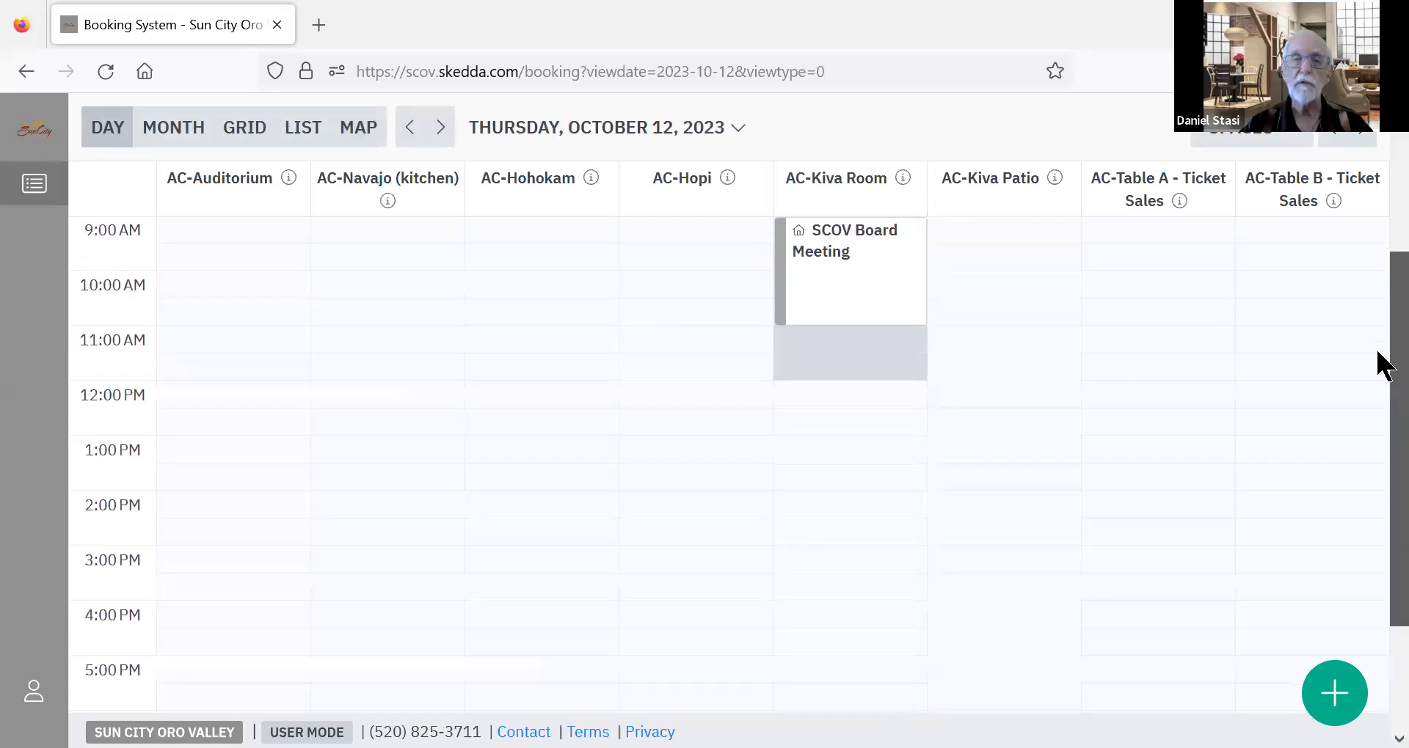
scroll(1378, 362, down, 2)
scroll(1377, 355, up, 2)
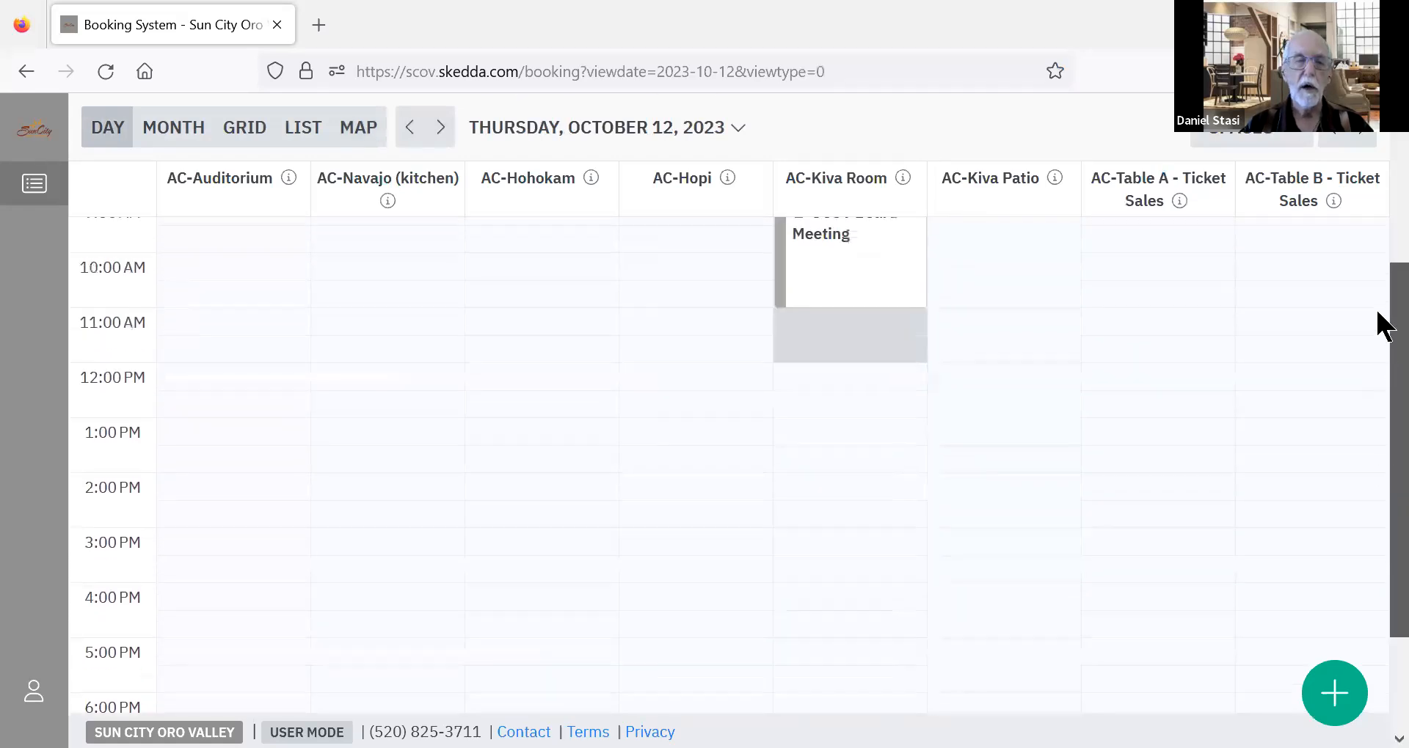
scroll(1378, 316, up, 2)
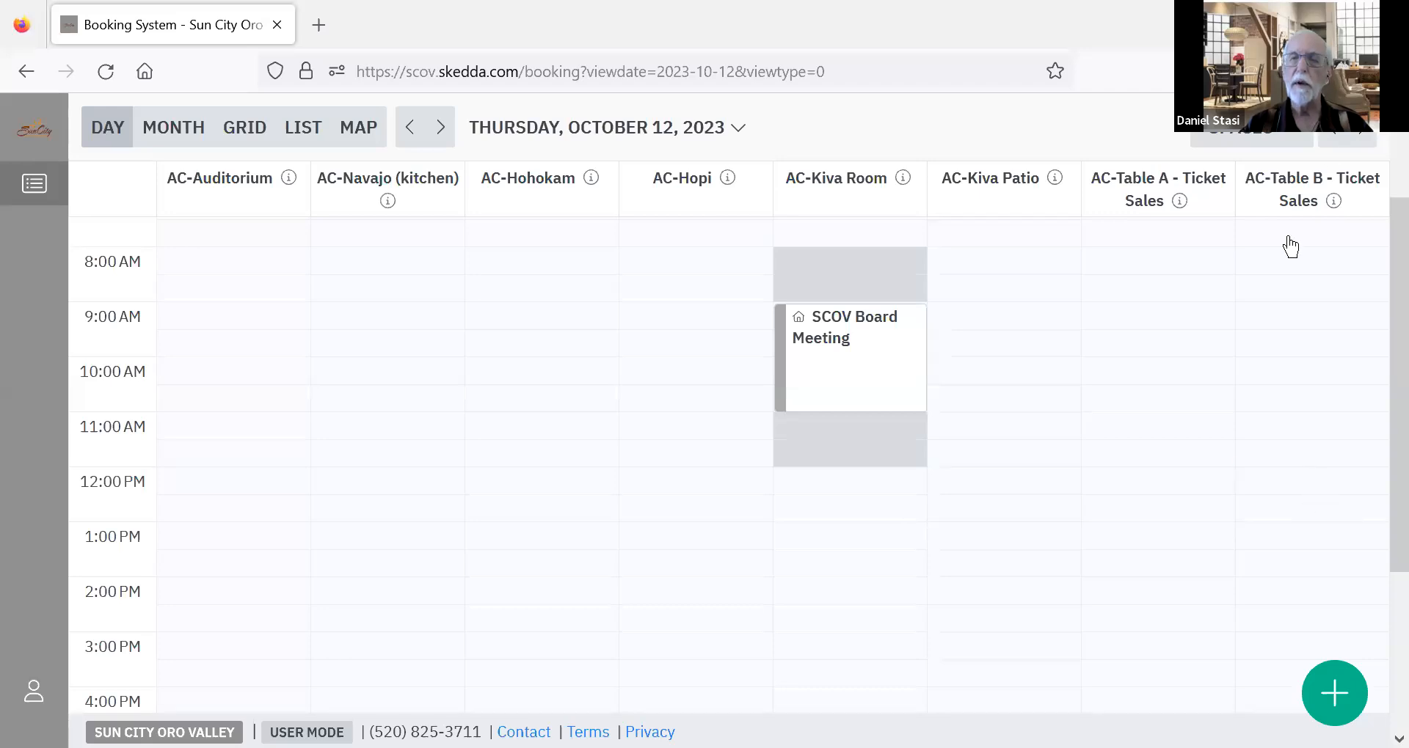
click(1361, 141)
click(1362, 141)
click(1362, 141)
click(1362, 141)
click(1362, 141)
click(1362, 141)
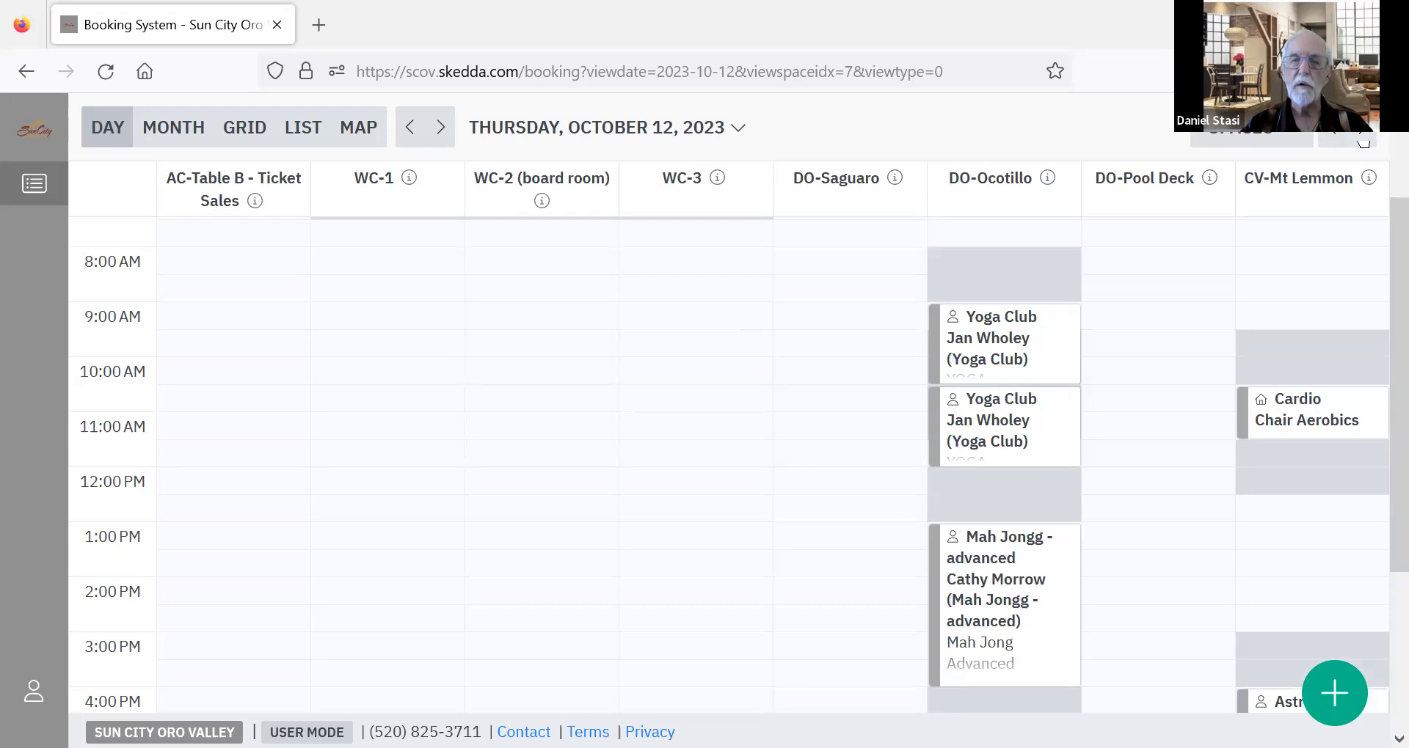
click(1362, 141)
click(1362, 141)
click(1362, 141)
click(1362, 140)
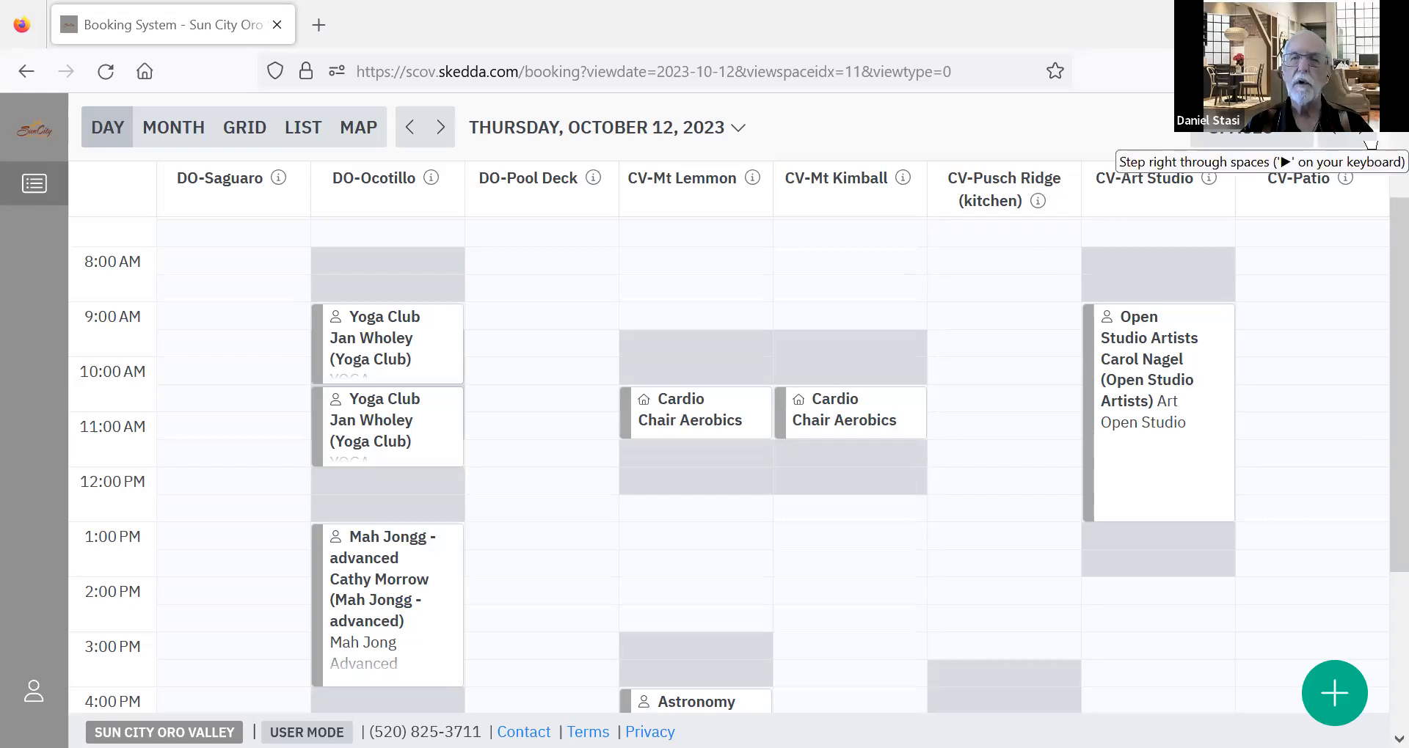
click(1369, 144)
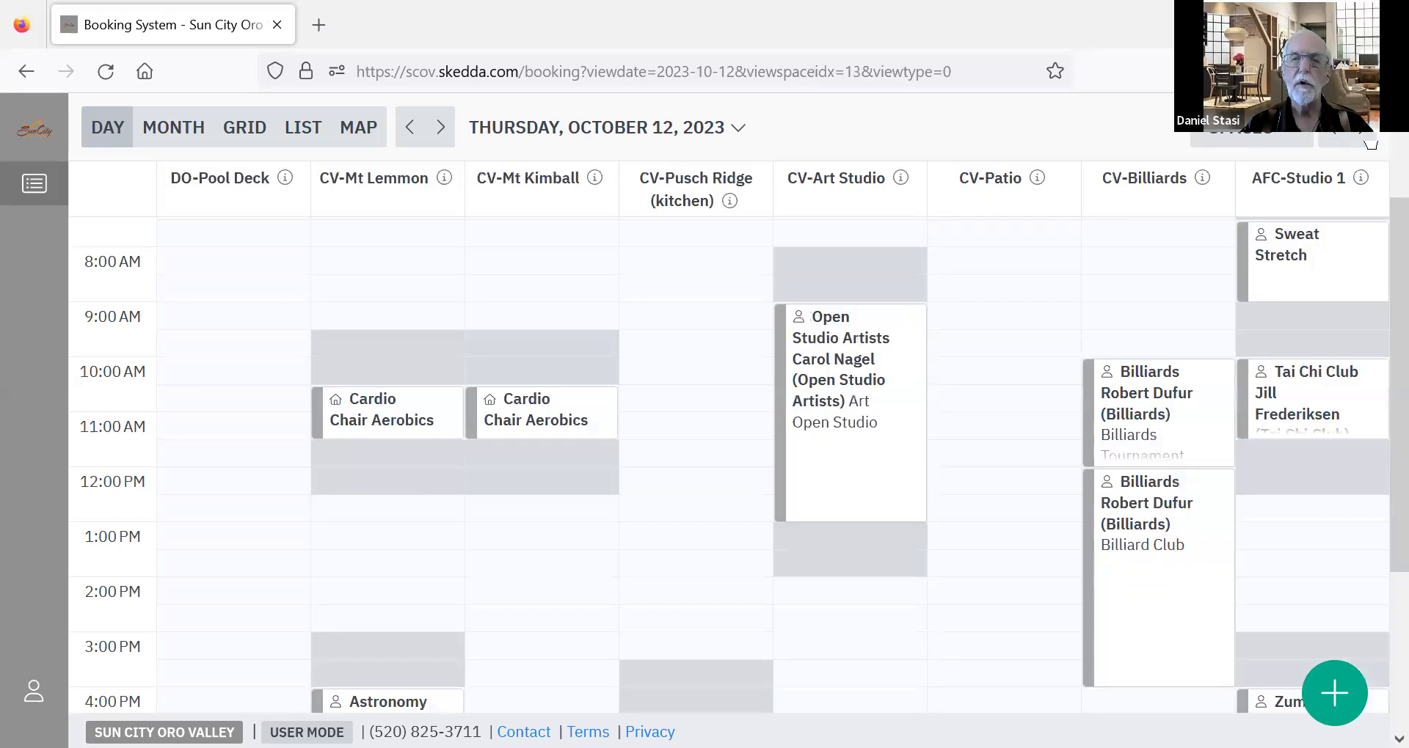
click(1369, 144)
click(1369, 143)
click(1369, 144)
click(1369, 144)
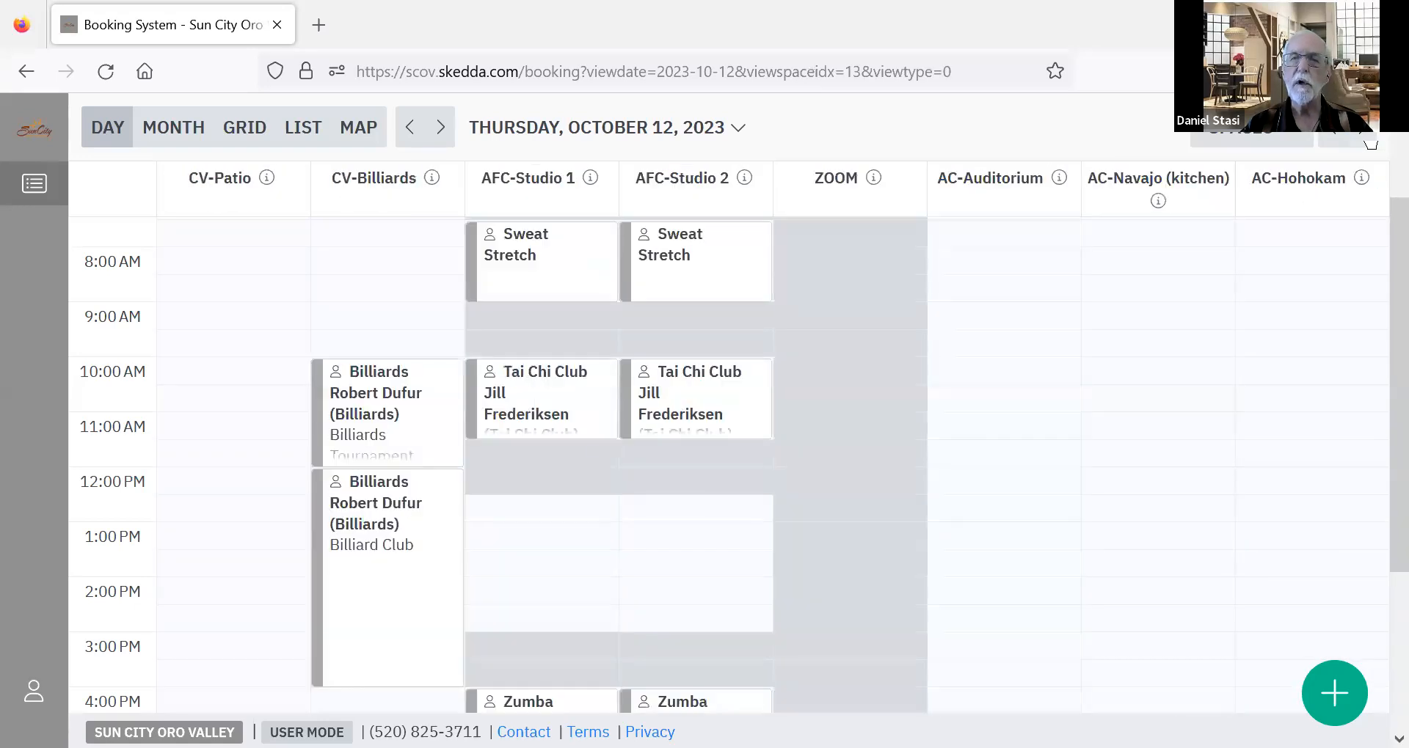
click(1369, 143)
click(1370, 144)
click(1369, 144)
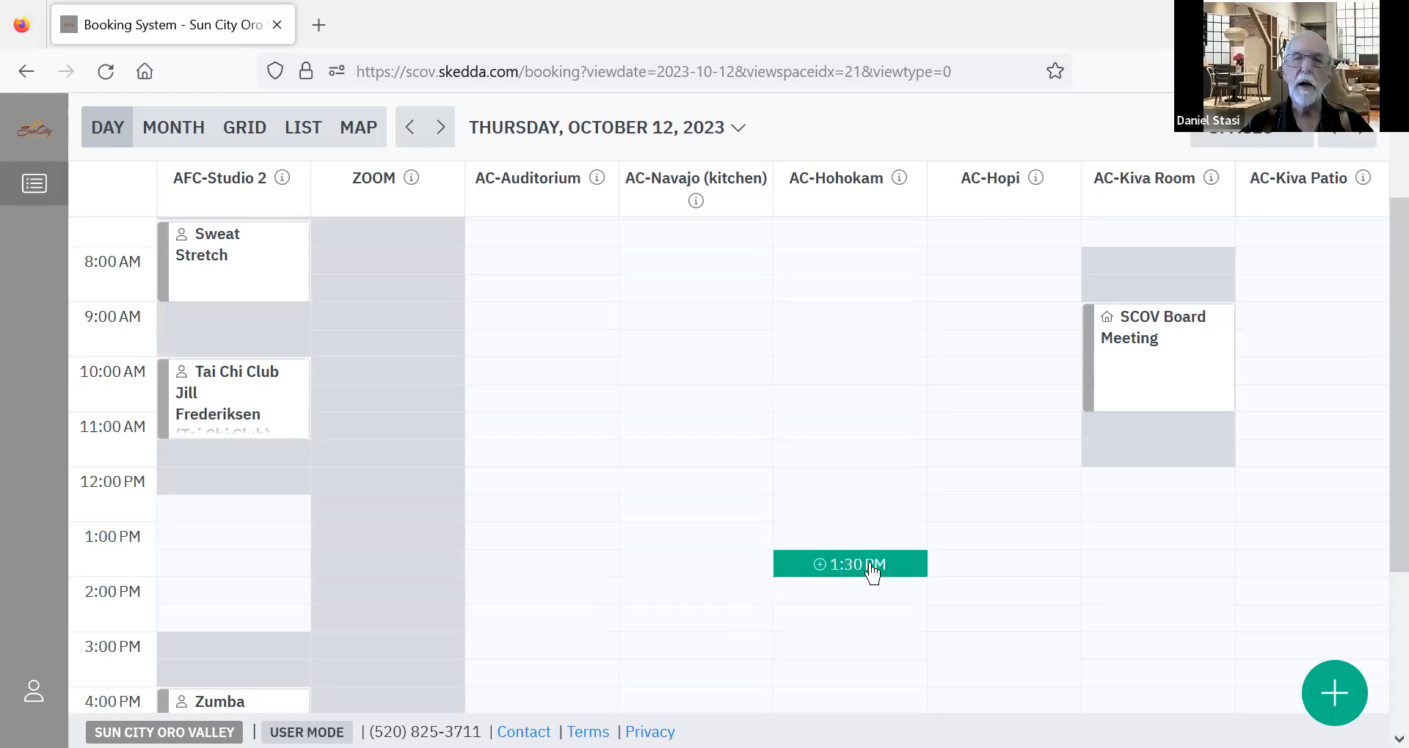
Start a booking for AC-Hopi at 2:00 PM on October 12.
click(1008, 594)
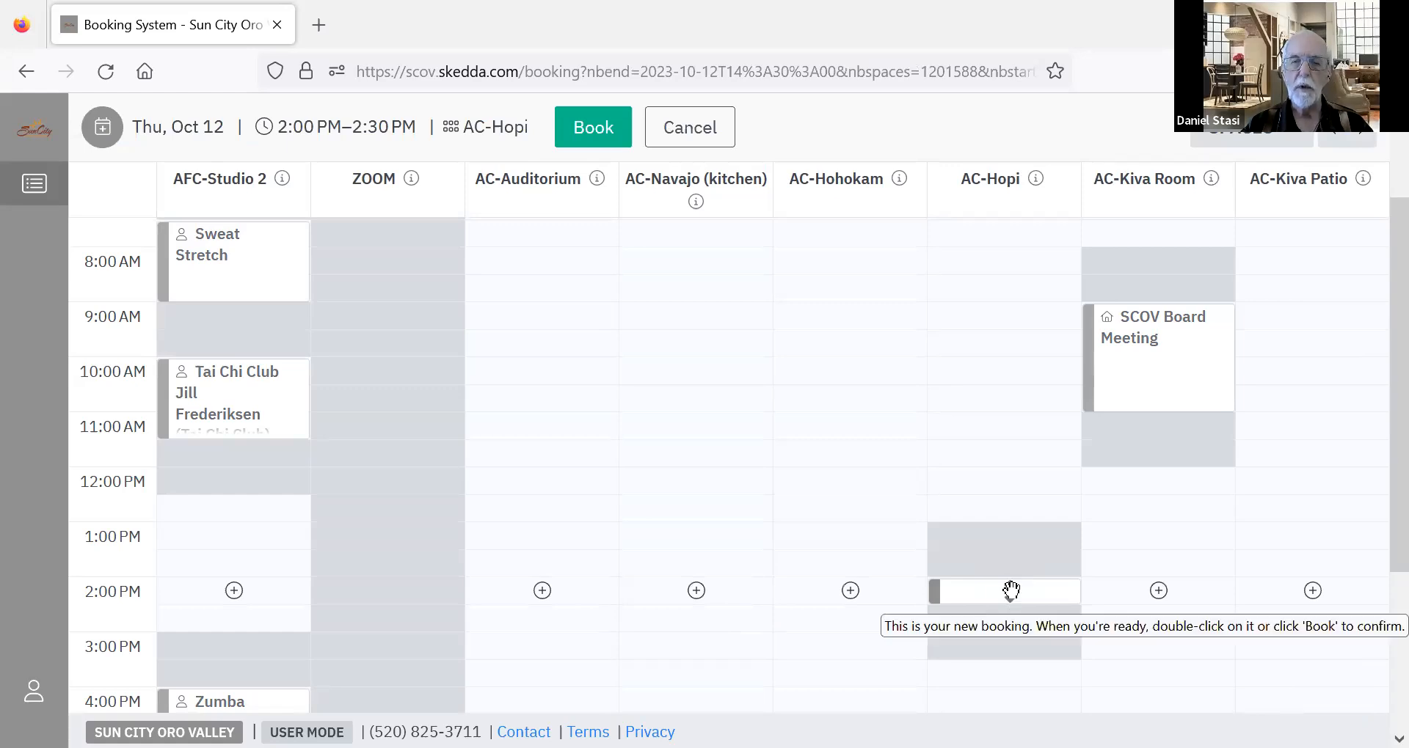
Add AC-Hohokam and AC-Navajo (kitchen) to the 2:00 PM booking and remove both spaces again.
click(850, 591)
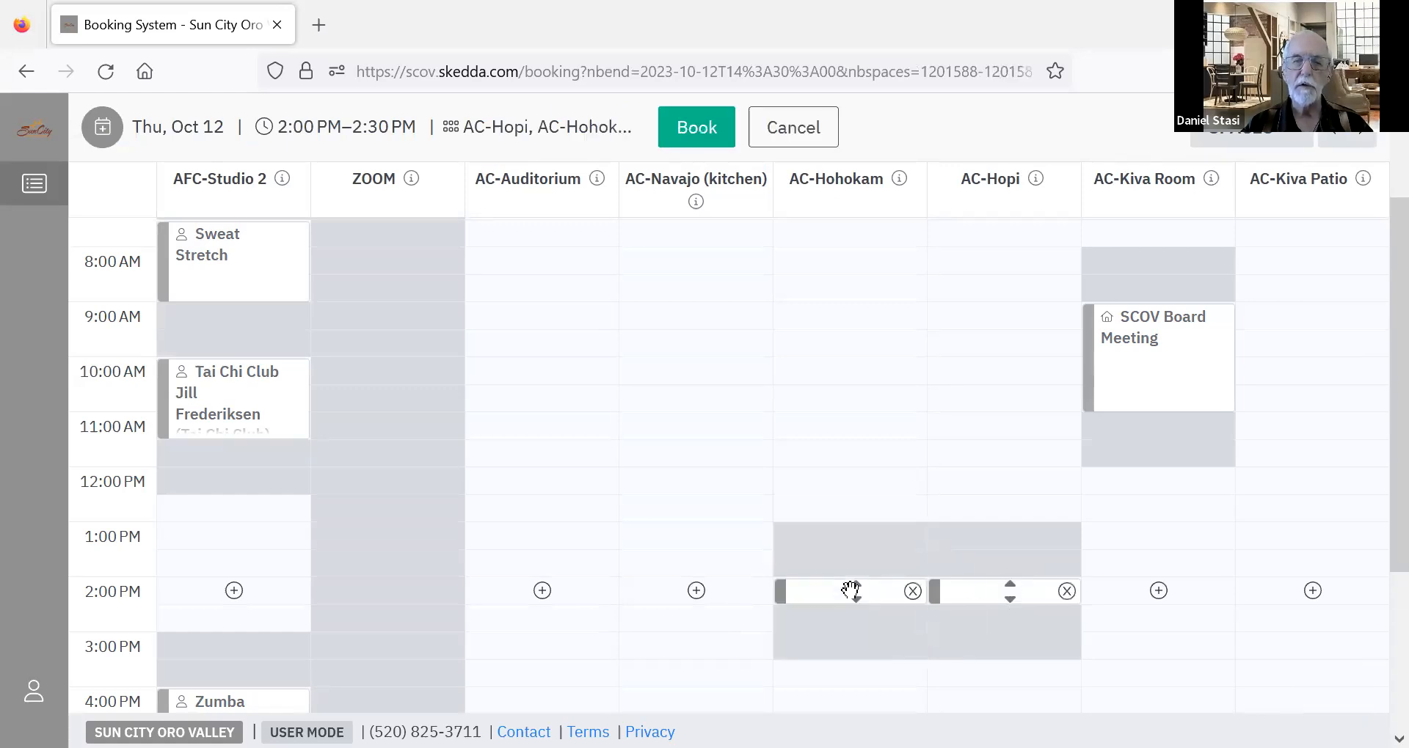
click(697, 592)
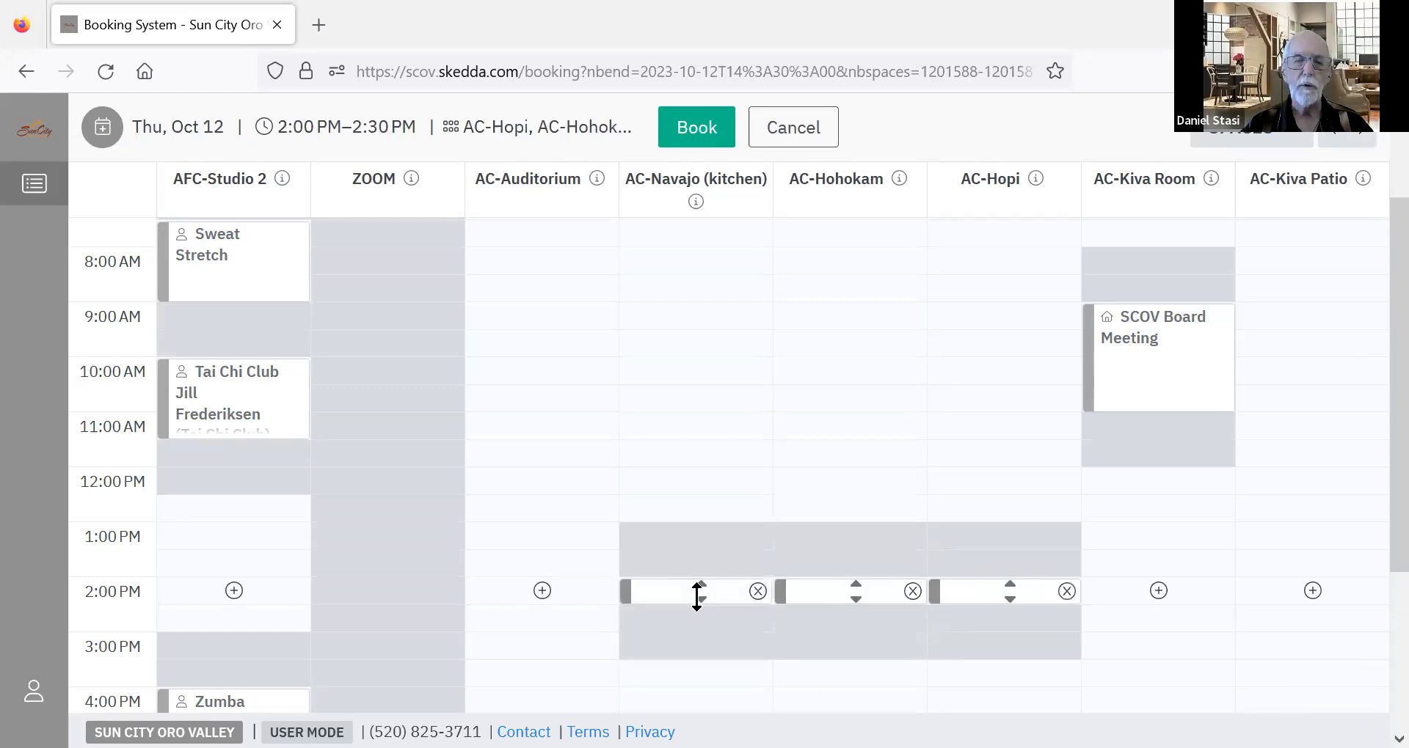
click(758, 590)
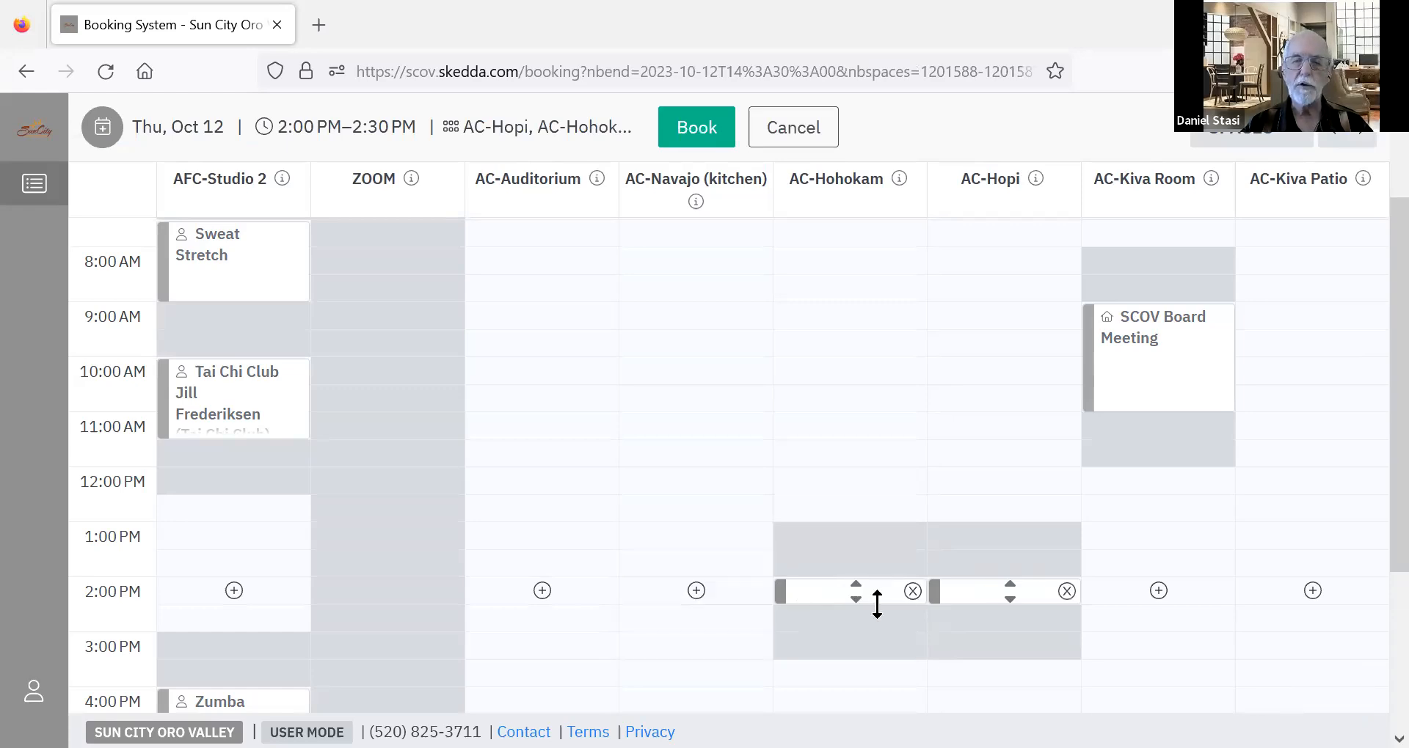
click(912, 592)
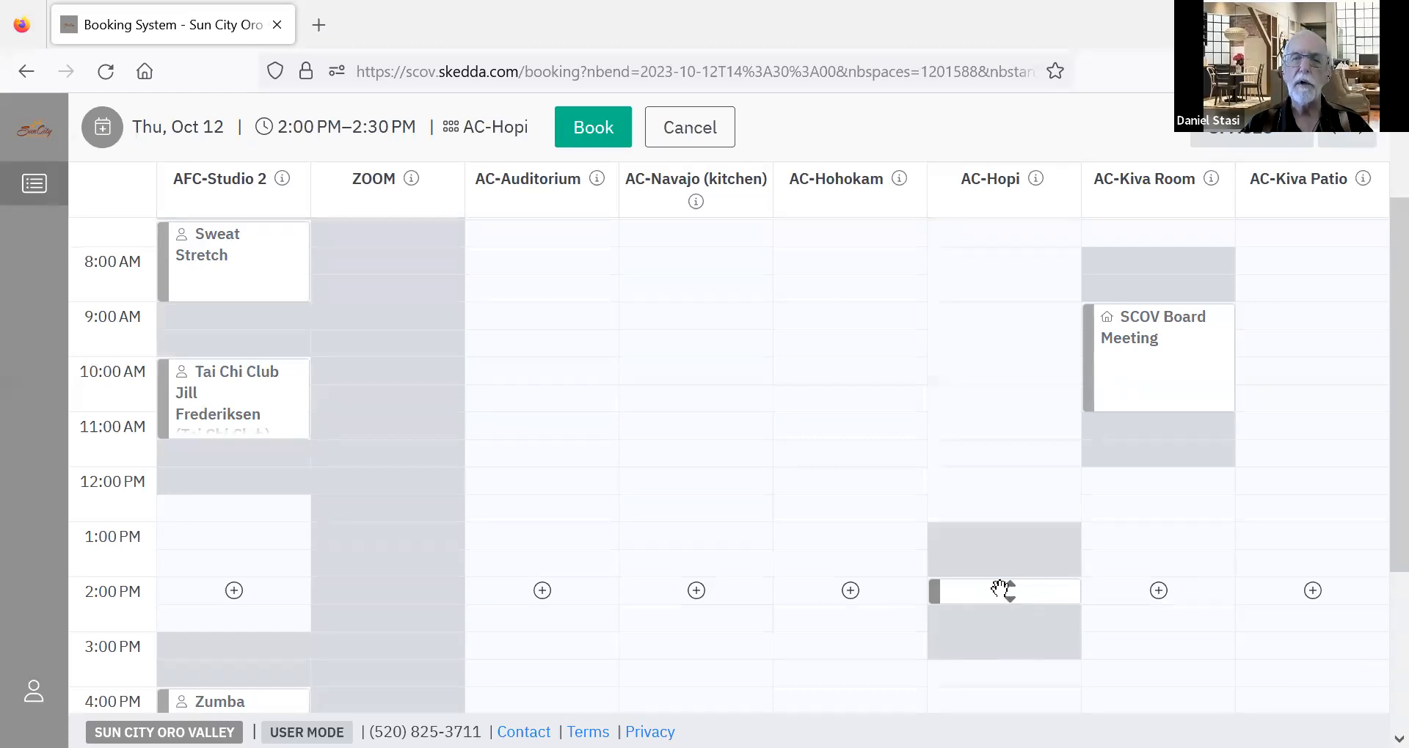
Open the booking form for the AC-Hopi slot and set the end time to 3:00 PM.
click(1003, 592)
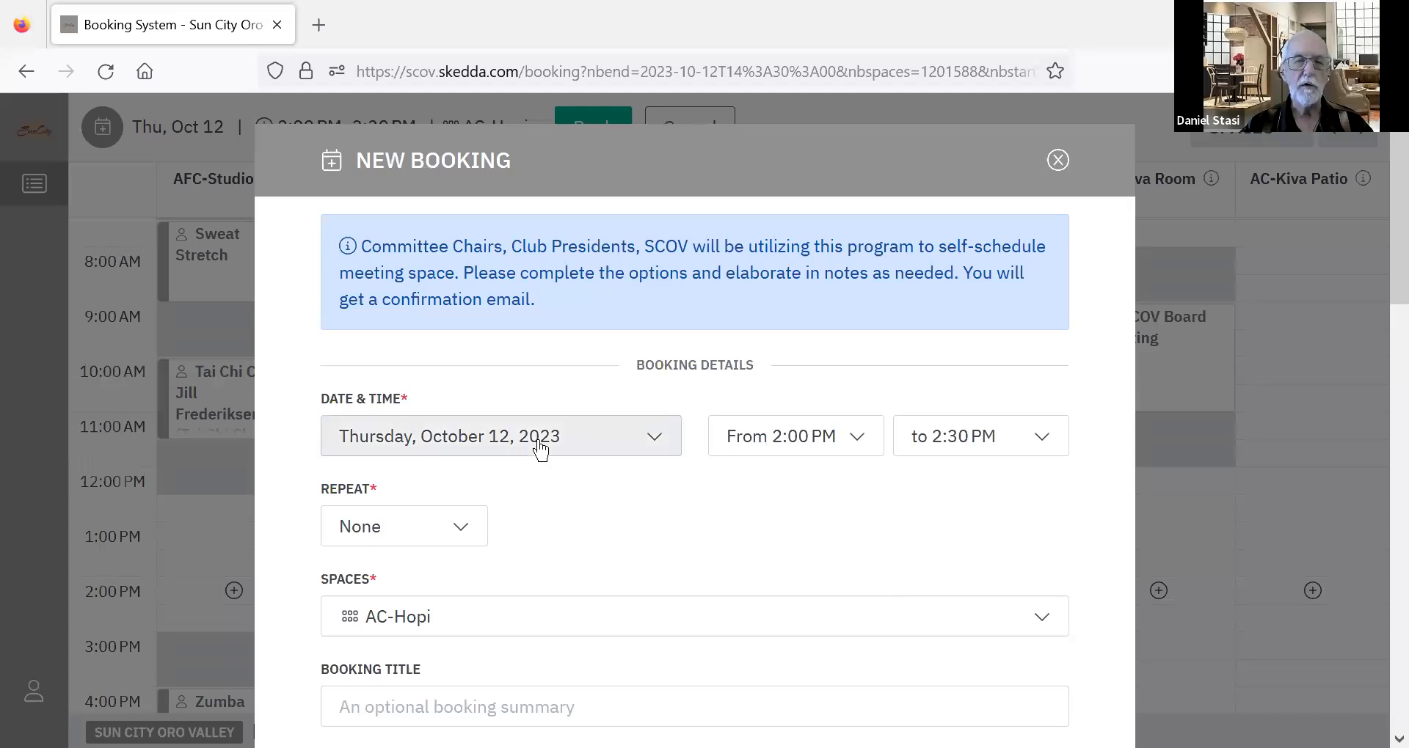
click(944, 450)
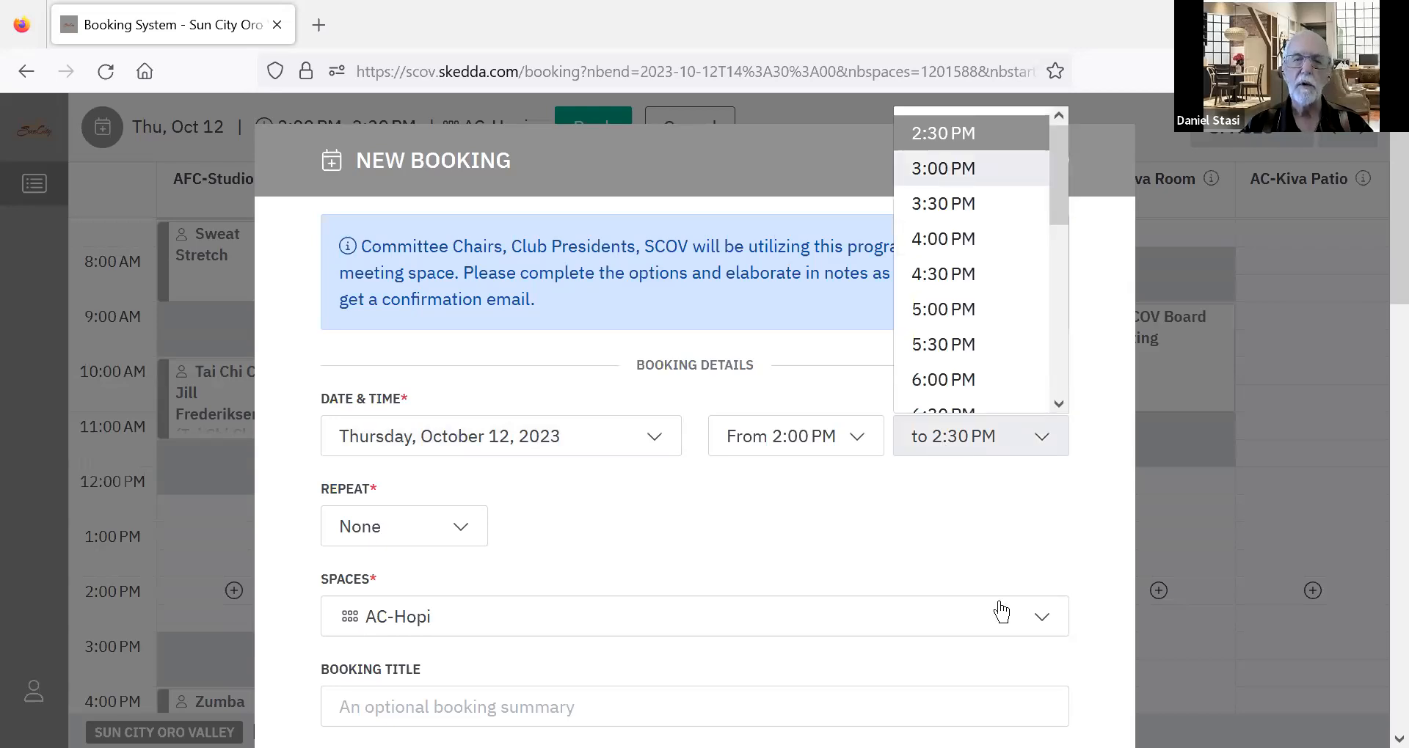
key(Return)
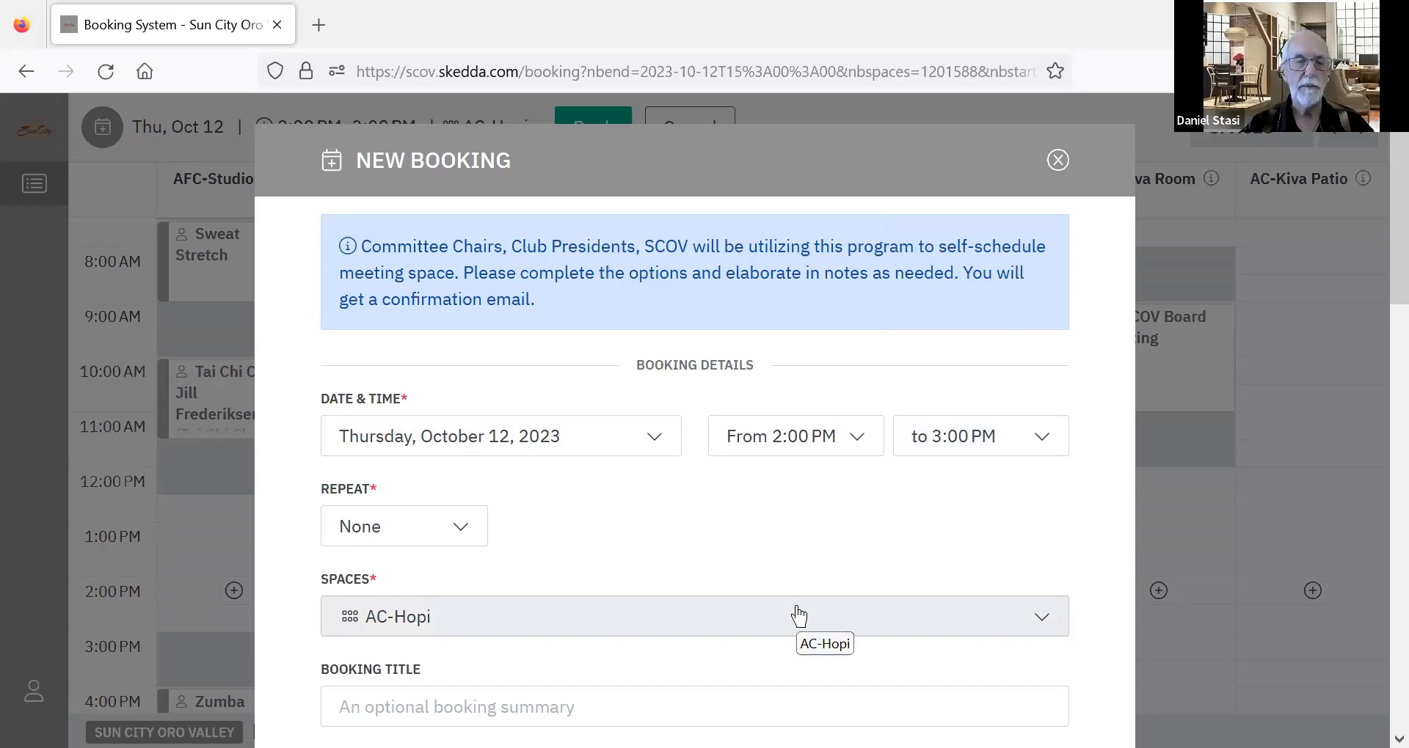
Set the AC-Hopi booking to repeat monthly.
click(461, 532)
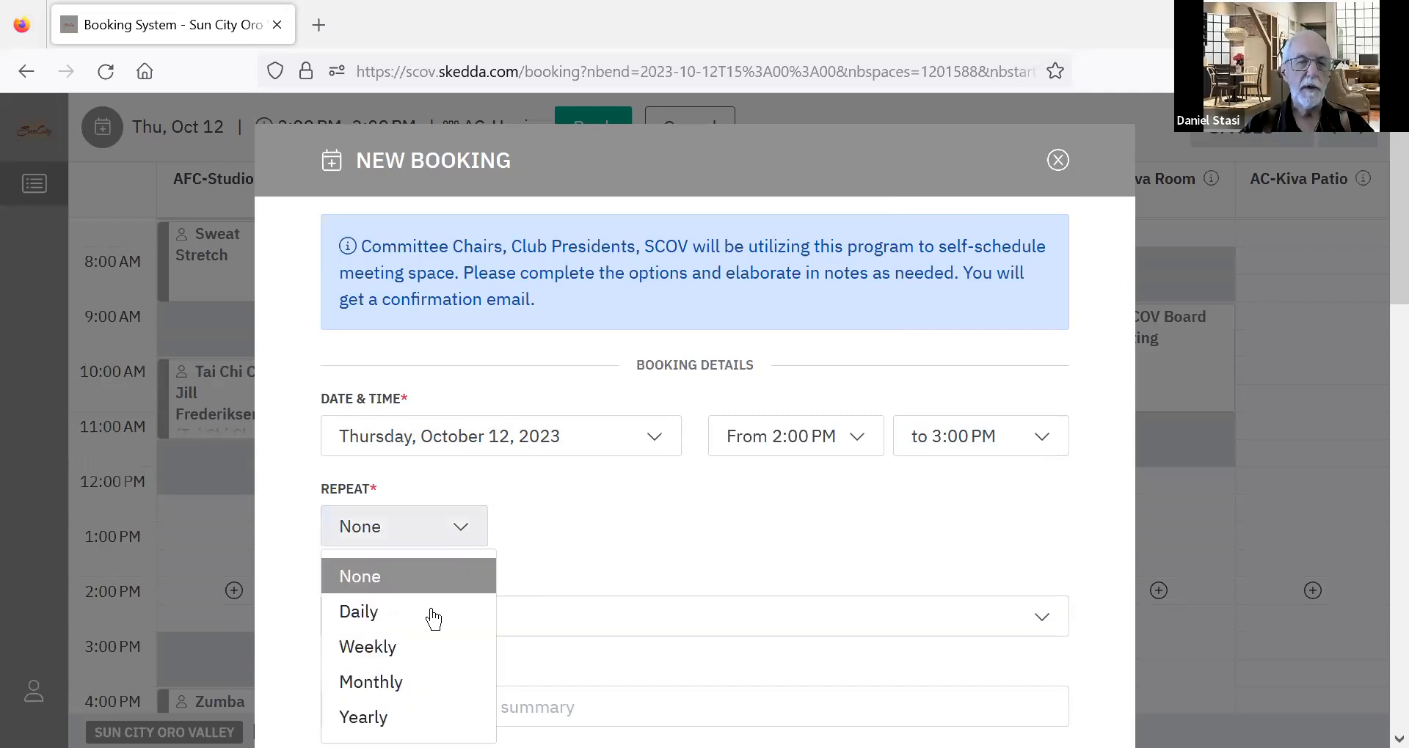
click(424, 682)
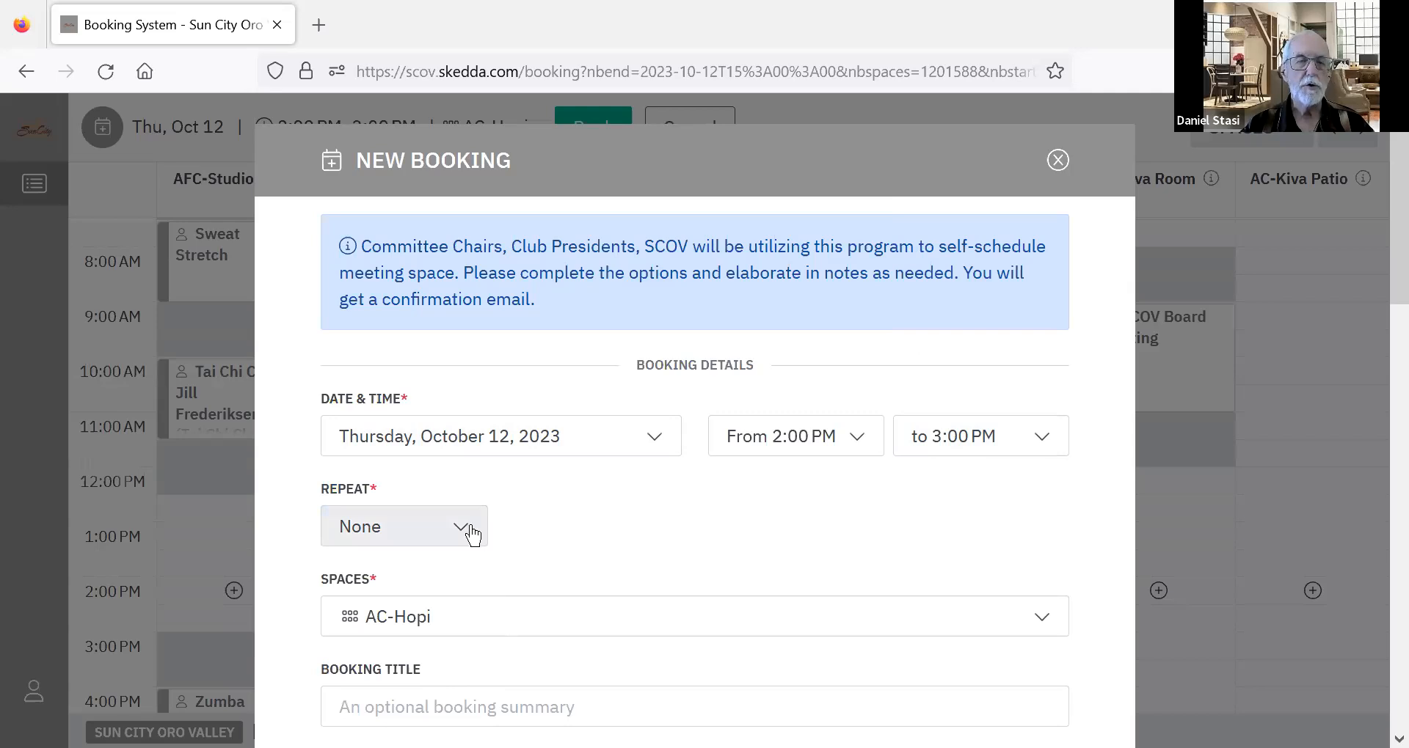
click(432, 530)
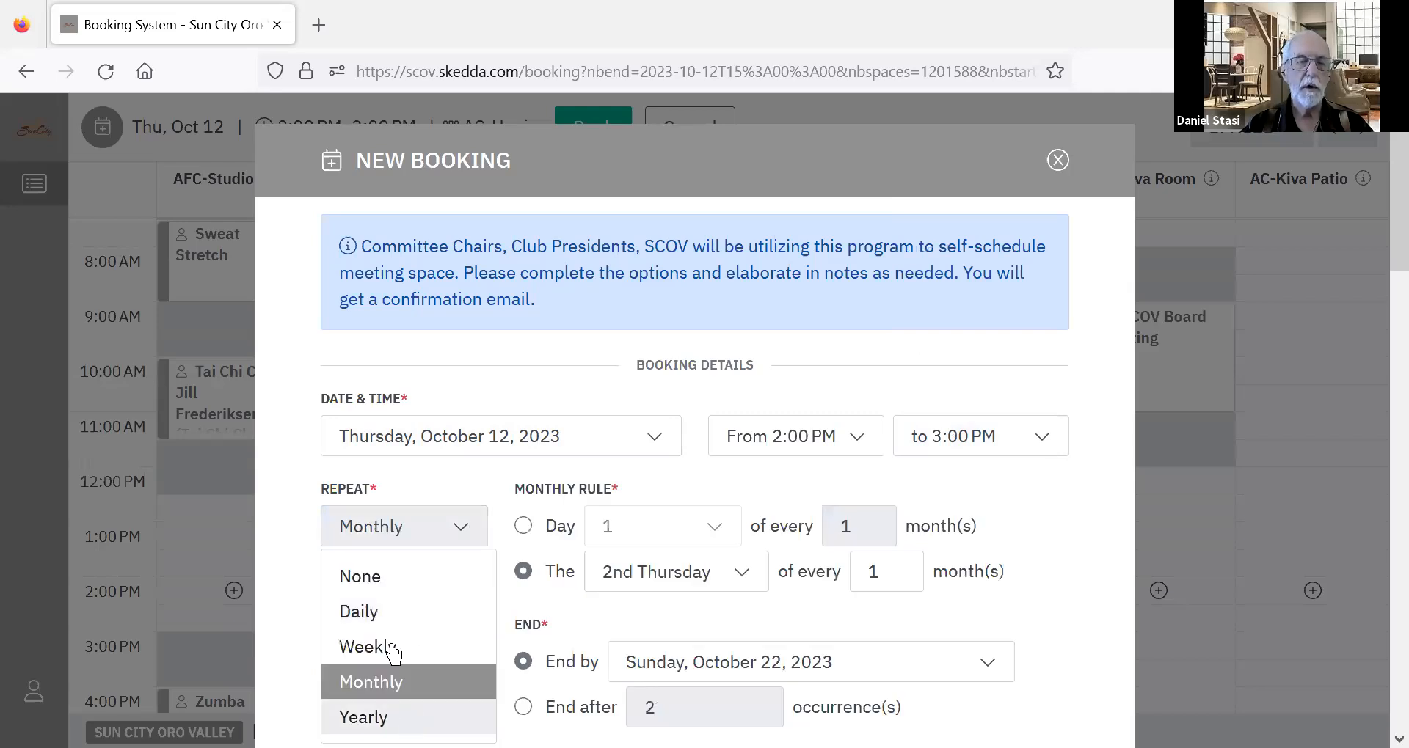
click(412, 684)
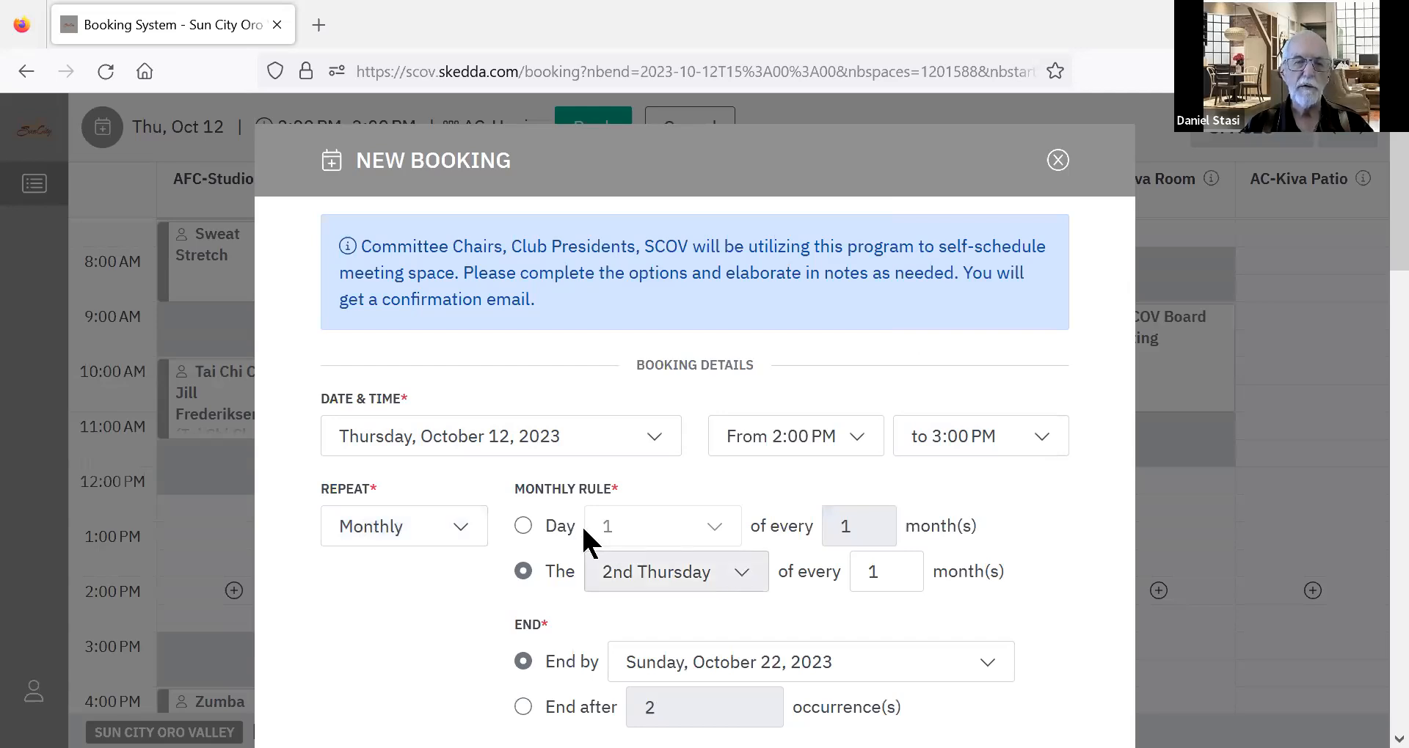
Try the fixed day-of-month rule for the monthly repeat and return to the 2nd Thursday rule.
click(709, 537)
click(709, 537)
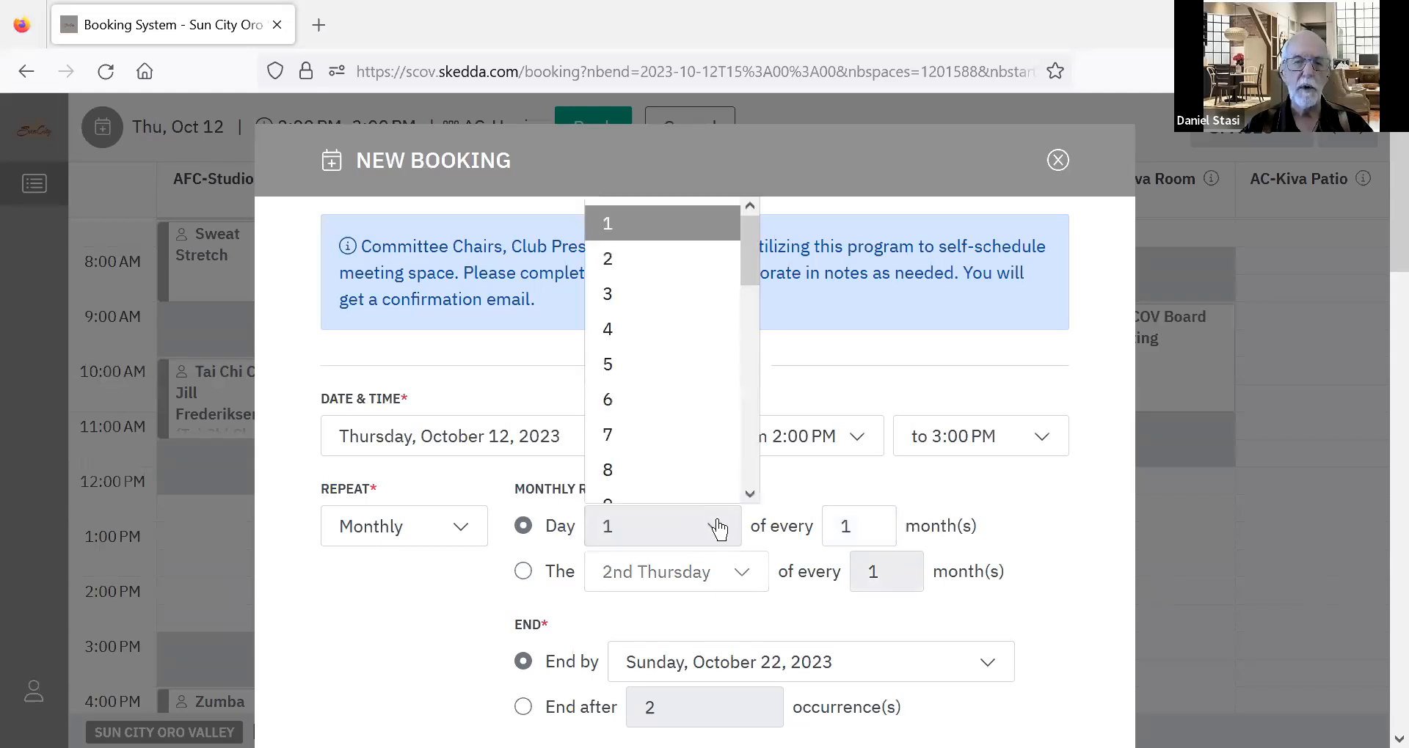
click(665, 544)
click(565, 580)
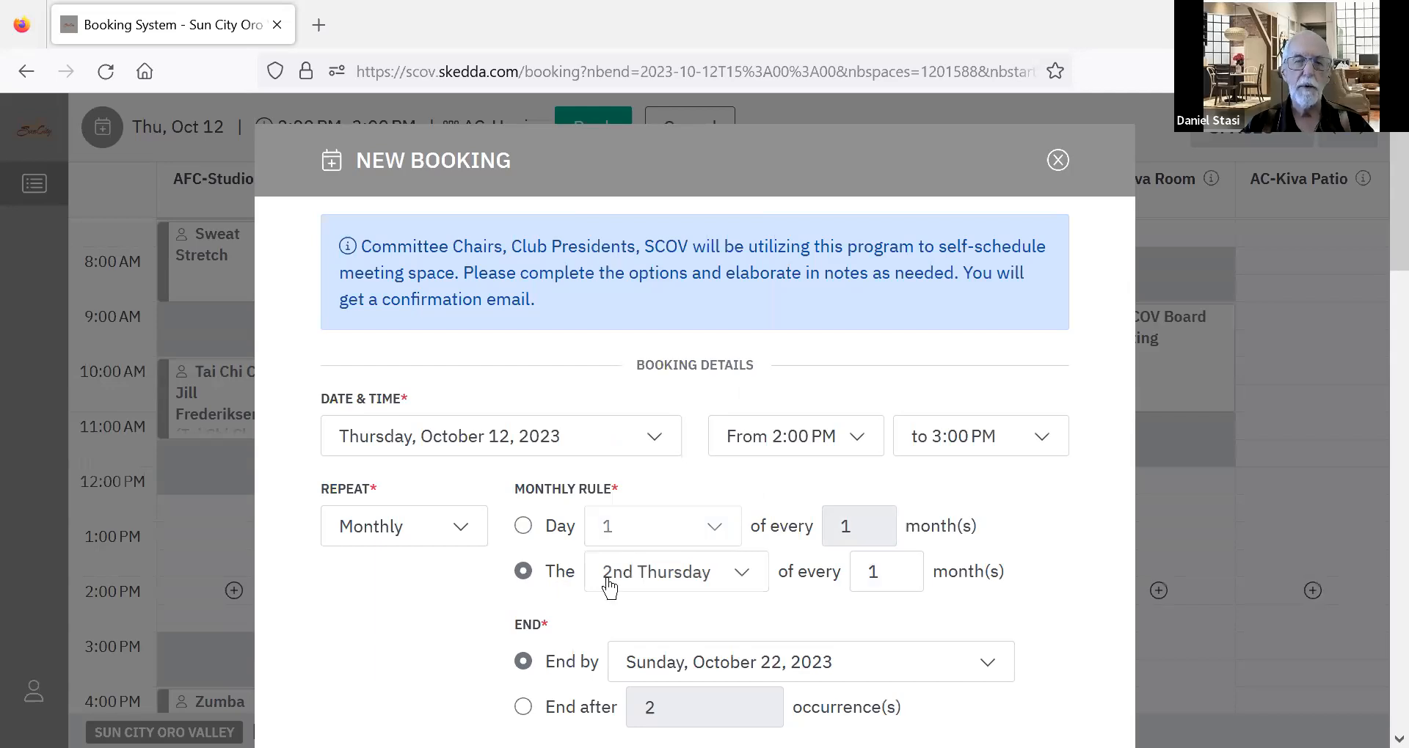
Review the weekday patterns available for the monthly rule and keep 2nd Thursday selected.
click(743, 584)
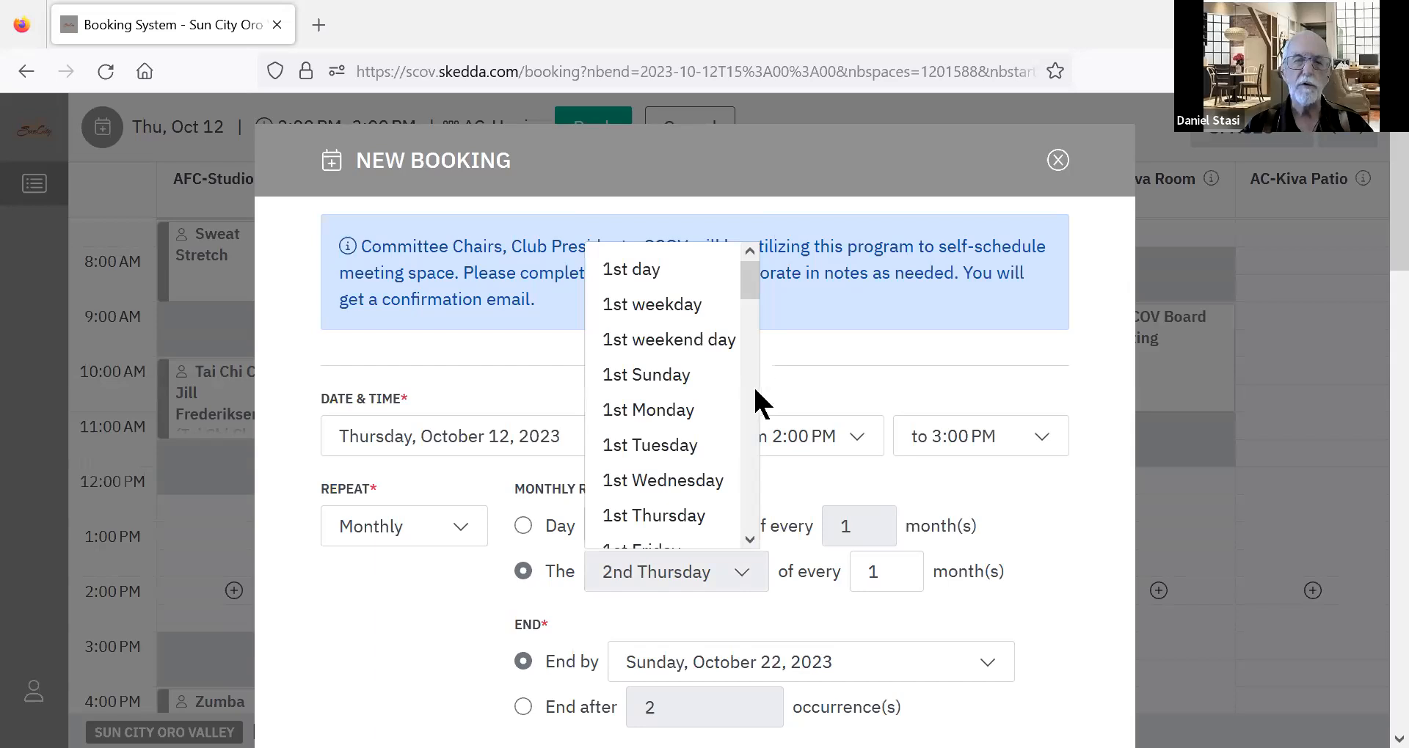
scroll(755, 391, down, 3)
scroll(752, 407, down, 3)
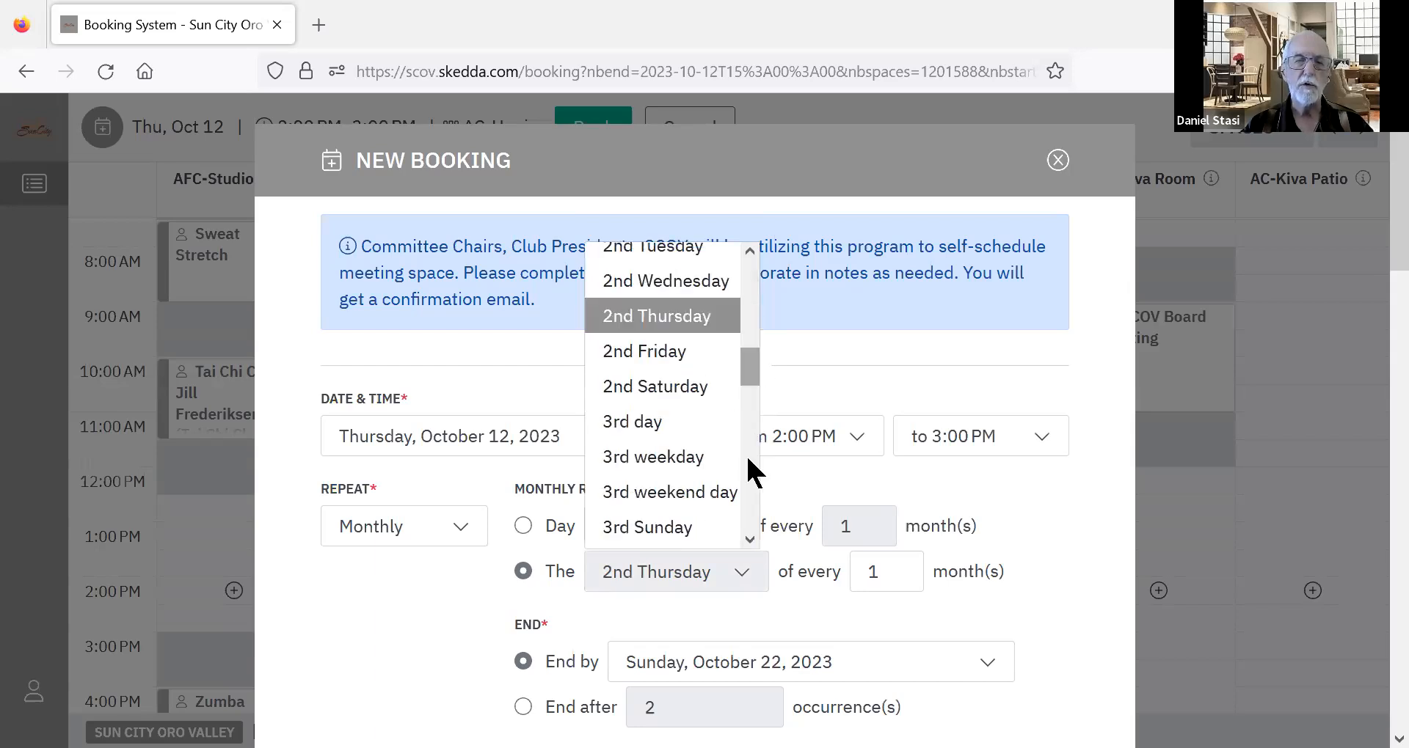
scroll(747, 477, down, 8)
scroll(747, 498, down, 3)
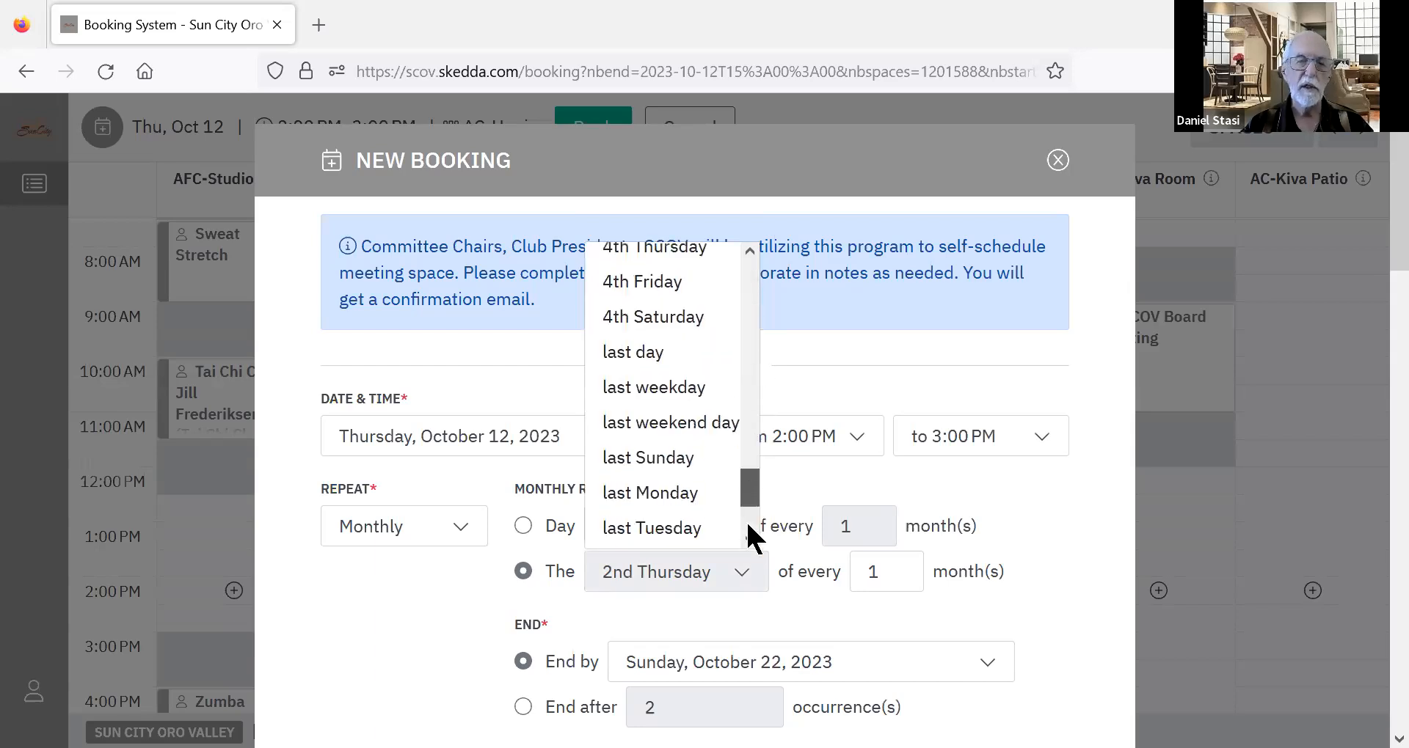
scroll(747, 544, down, 5)
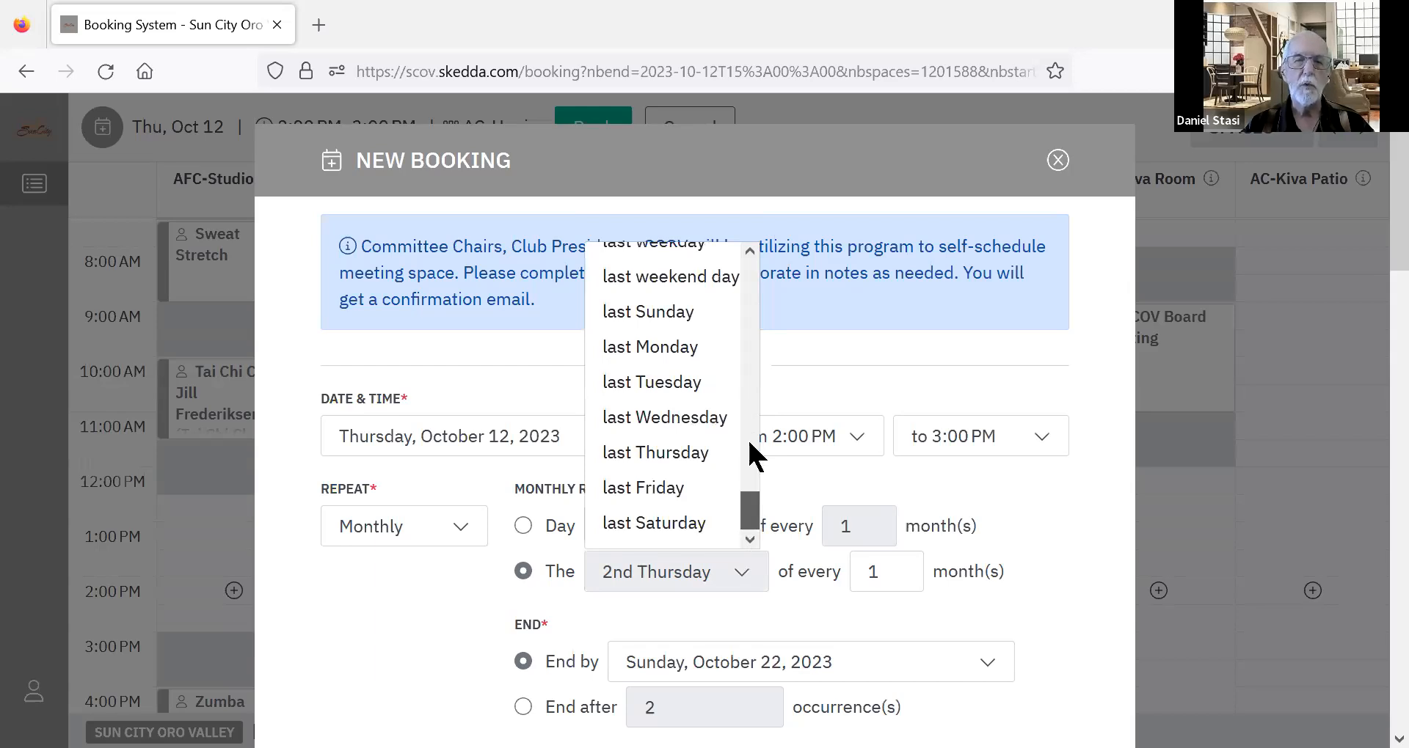
scroll(747, 429, up, 5)
scroll(747, 404, up, 4)
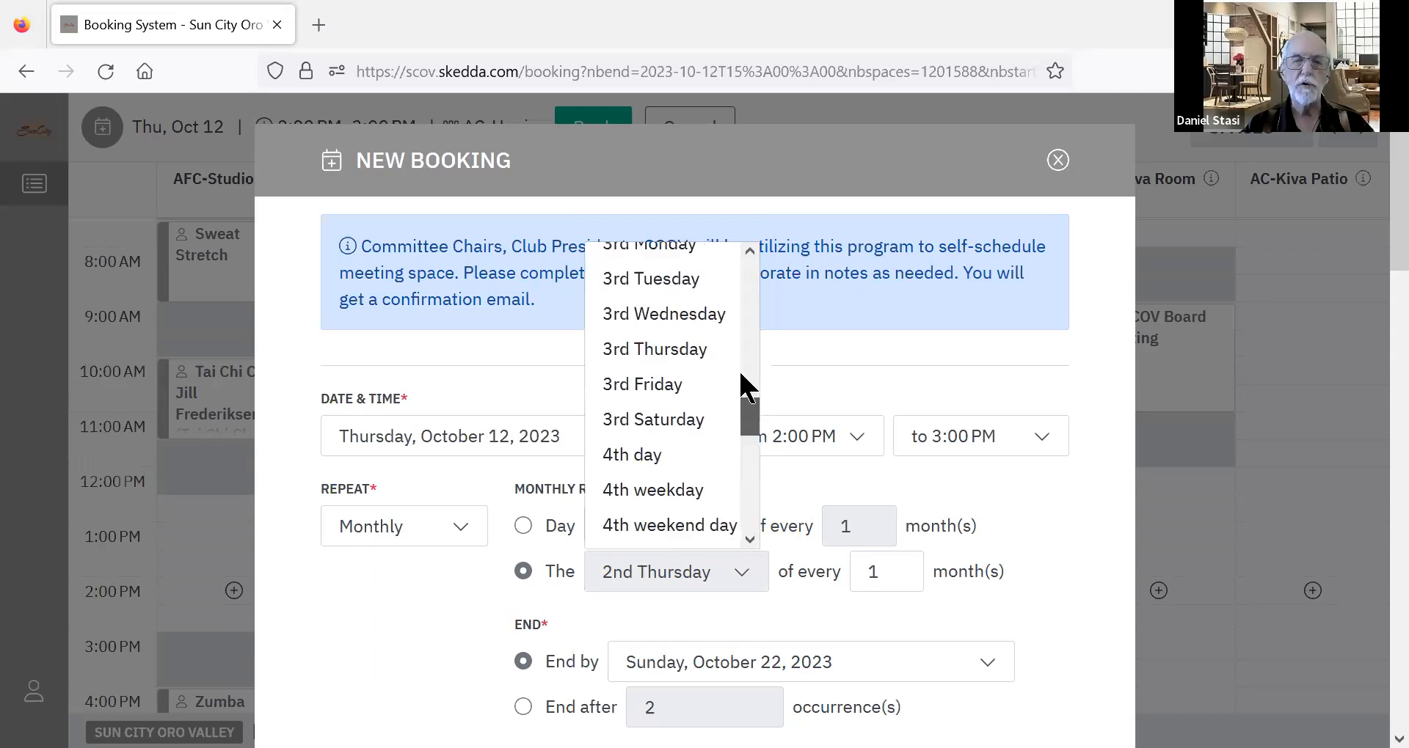
scroll(739, 374, up, 3)
scroll(693, 425, up, 1)
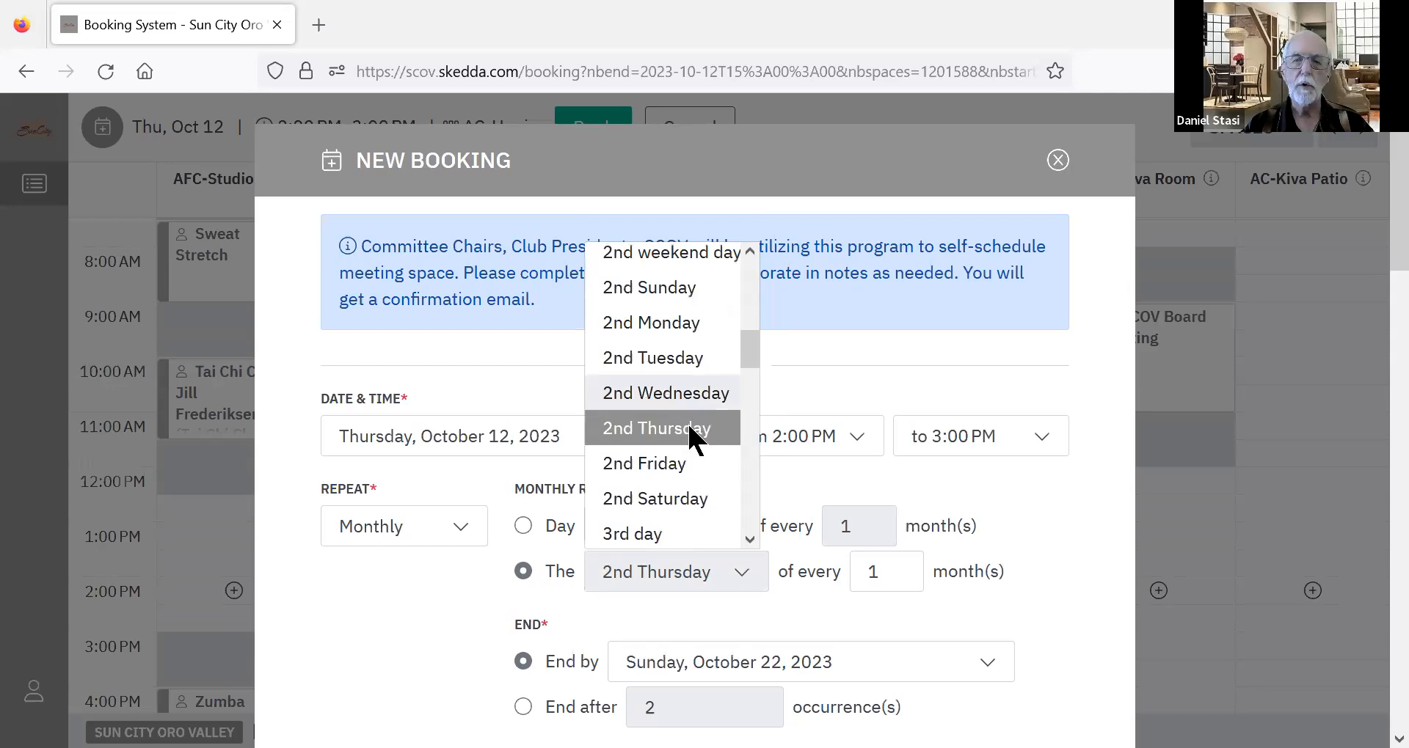
click(690, 427)
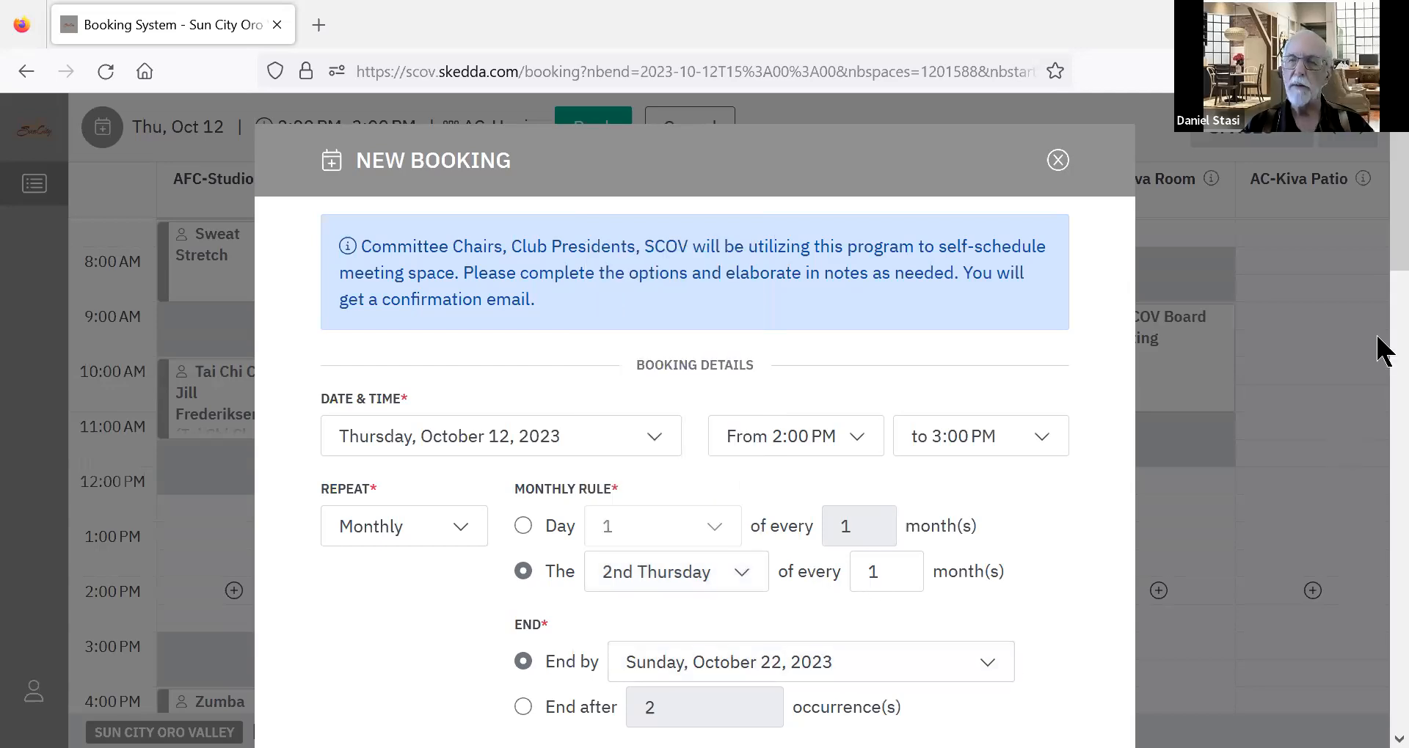
scroll(1383, 282, down, 1)
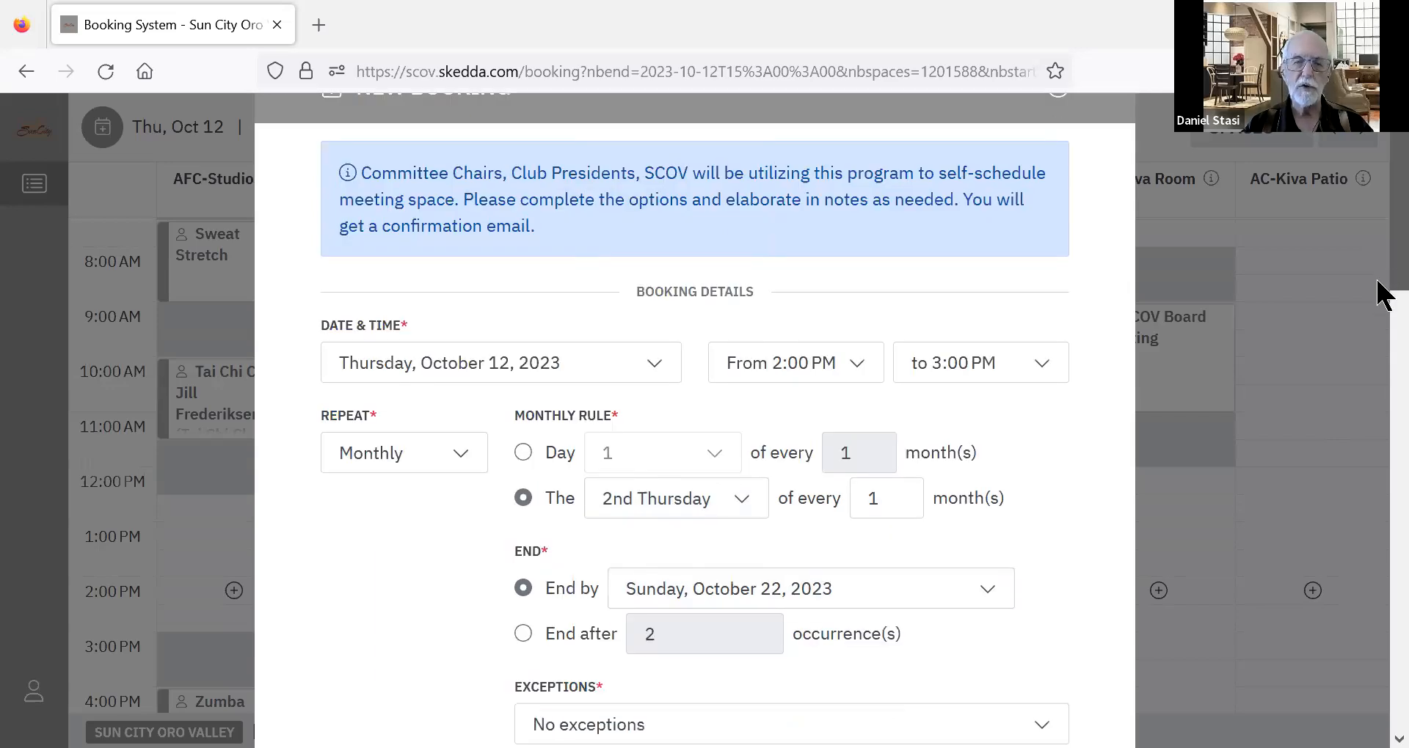
scroll(1383, 293, down, 2)
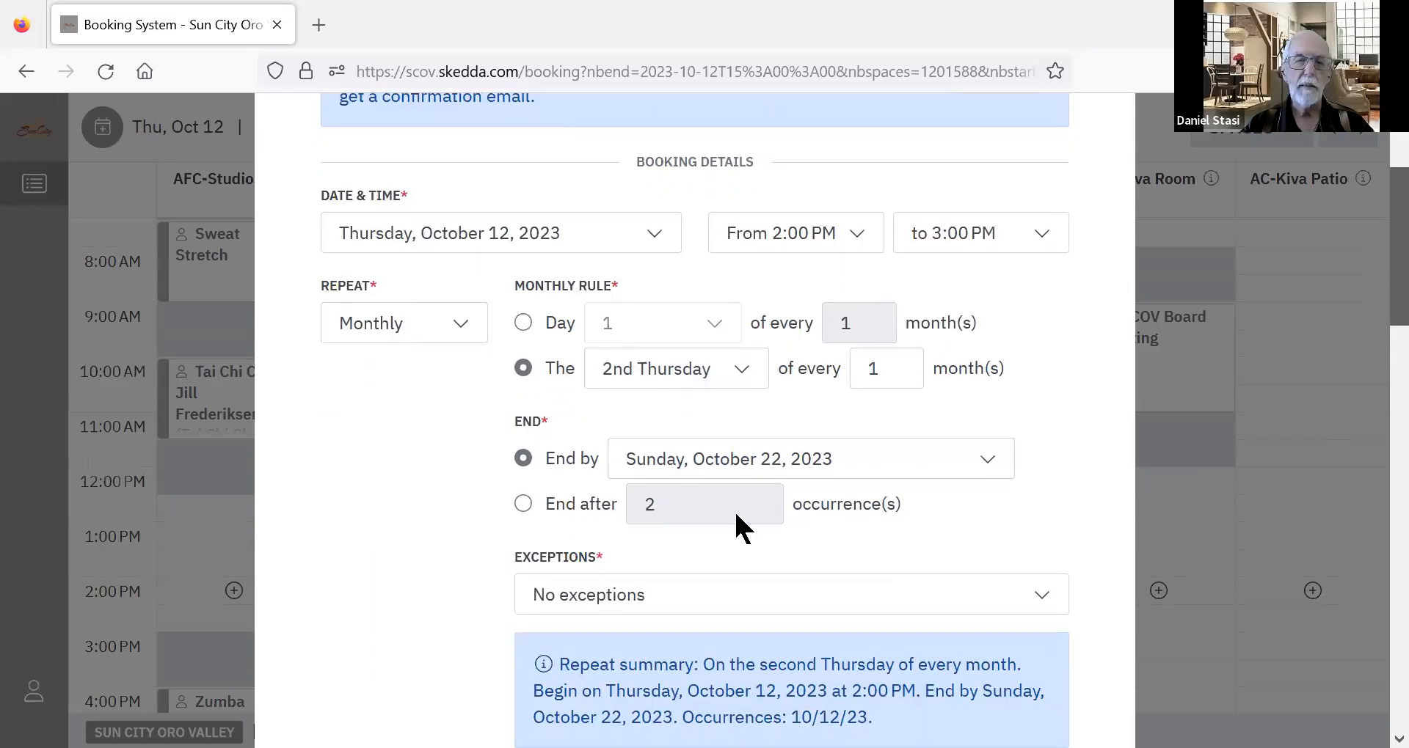
click(796, 474)
click(985, 511)
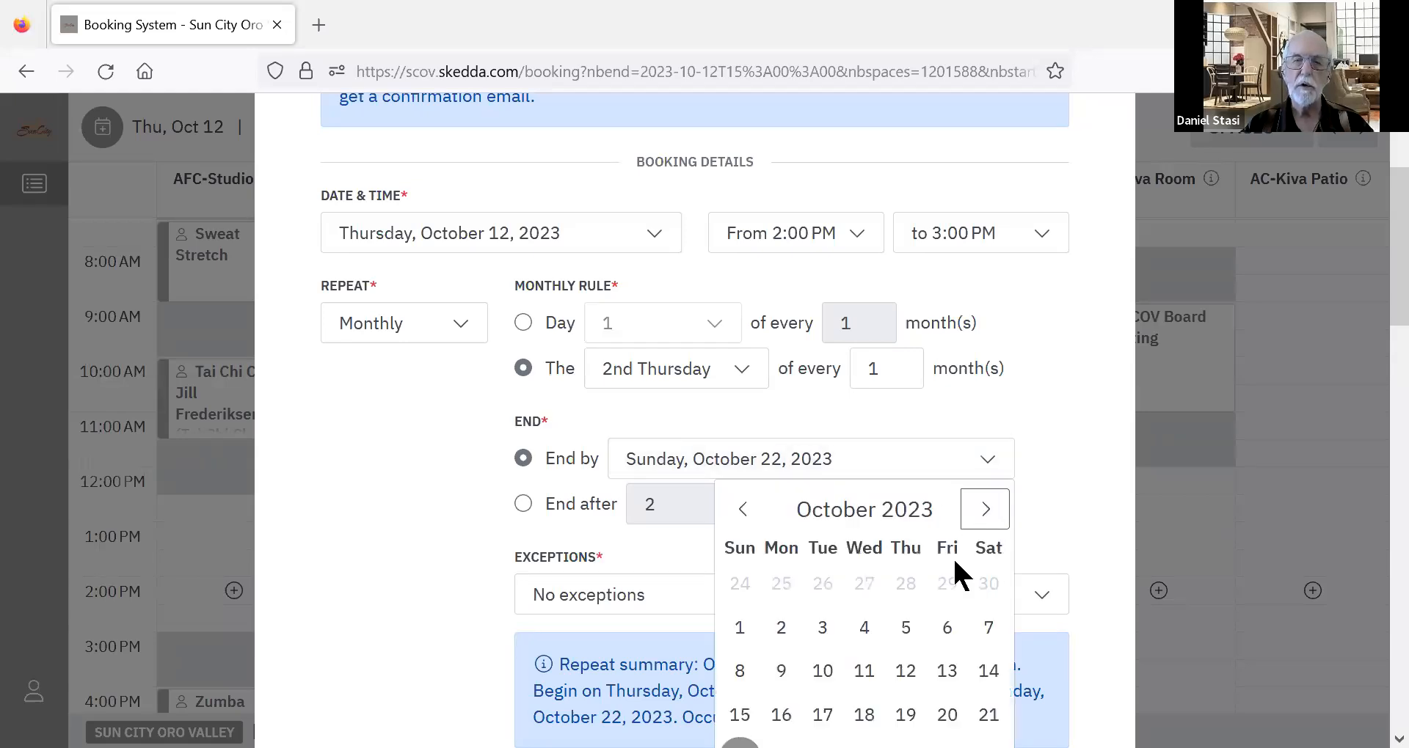
click(917, 518)
click(985, 514)
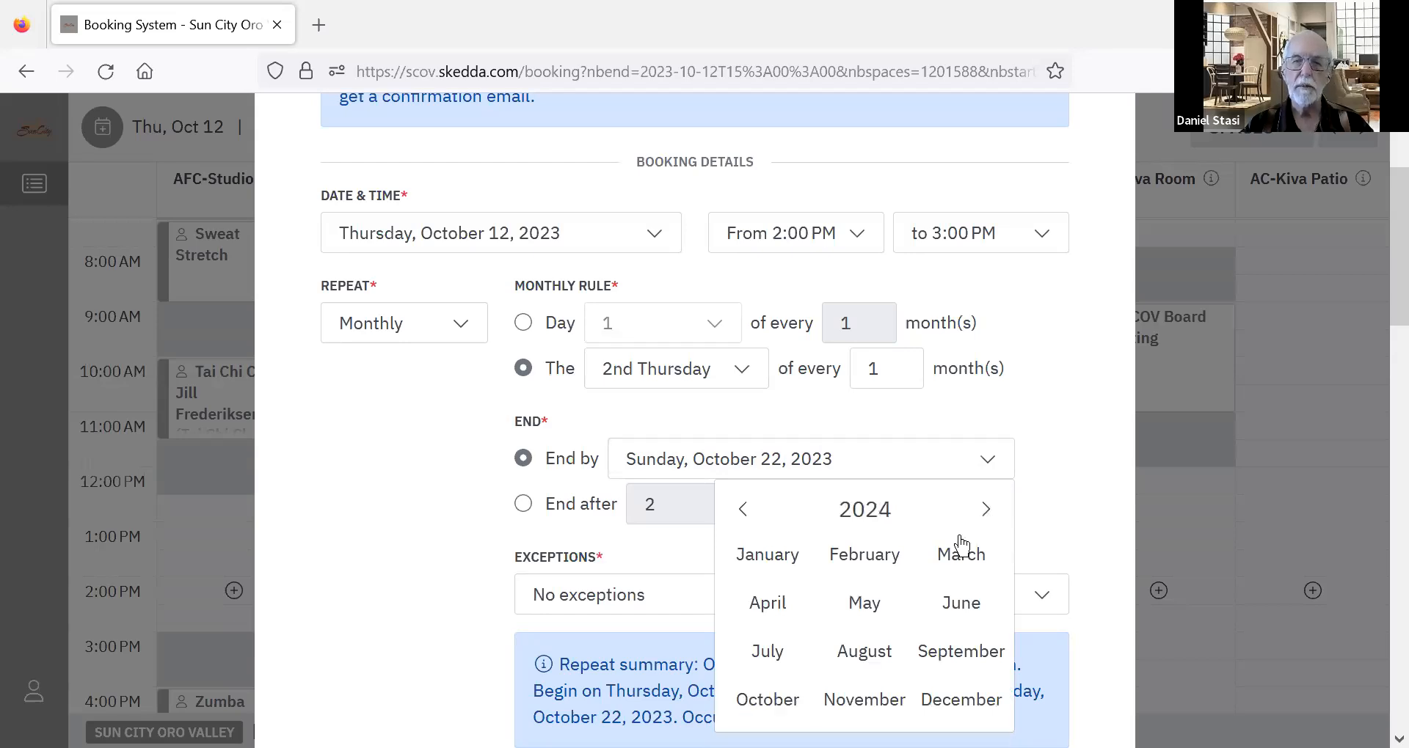
click(986, 514)
click(860, 615)
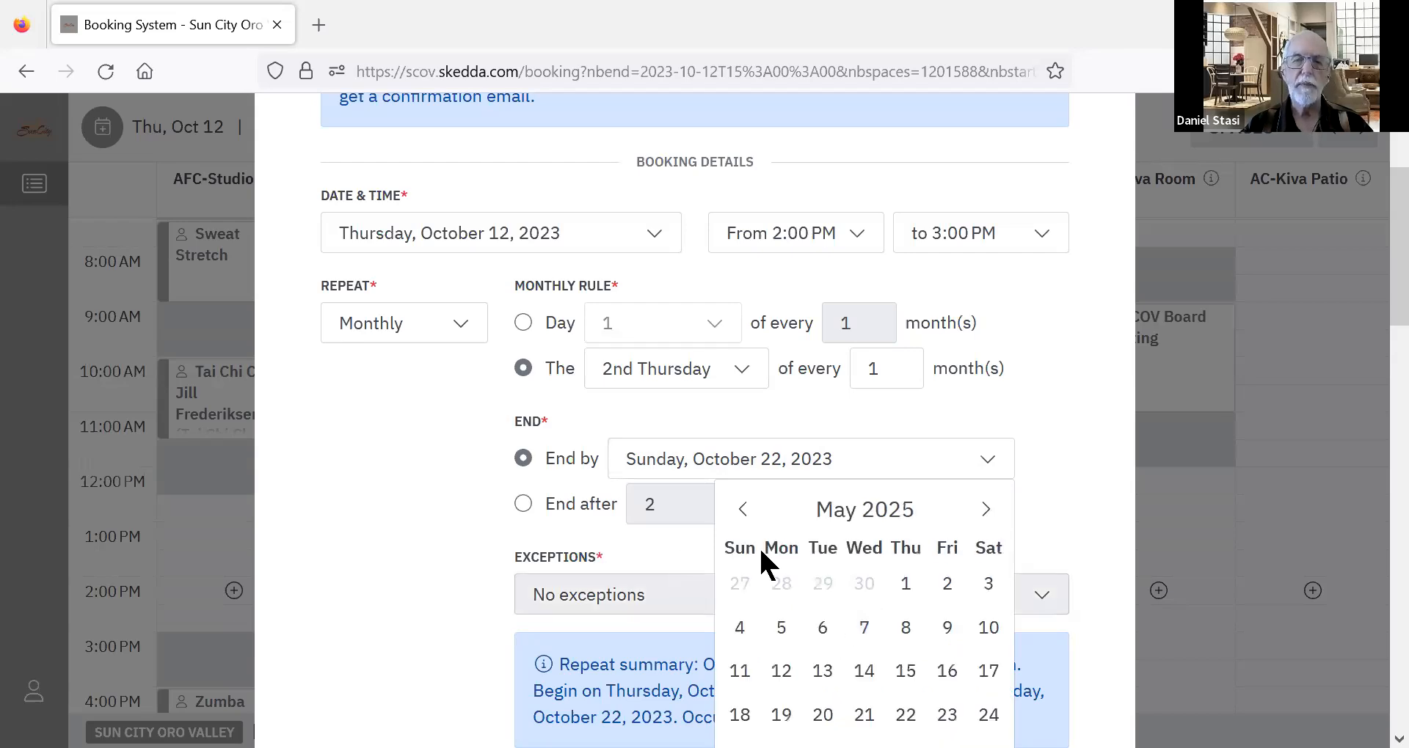
click(852, 464)
Set the monthly repeat to end by Thursday, May 1, 2025.
click(853, 469)
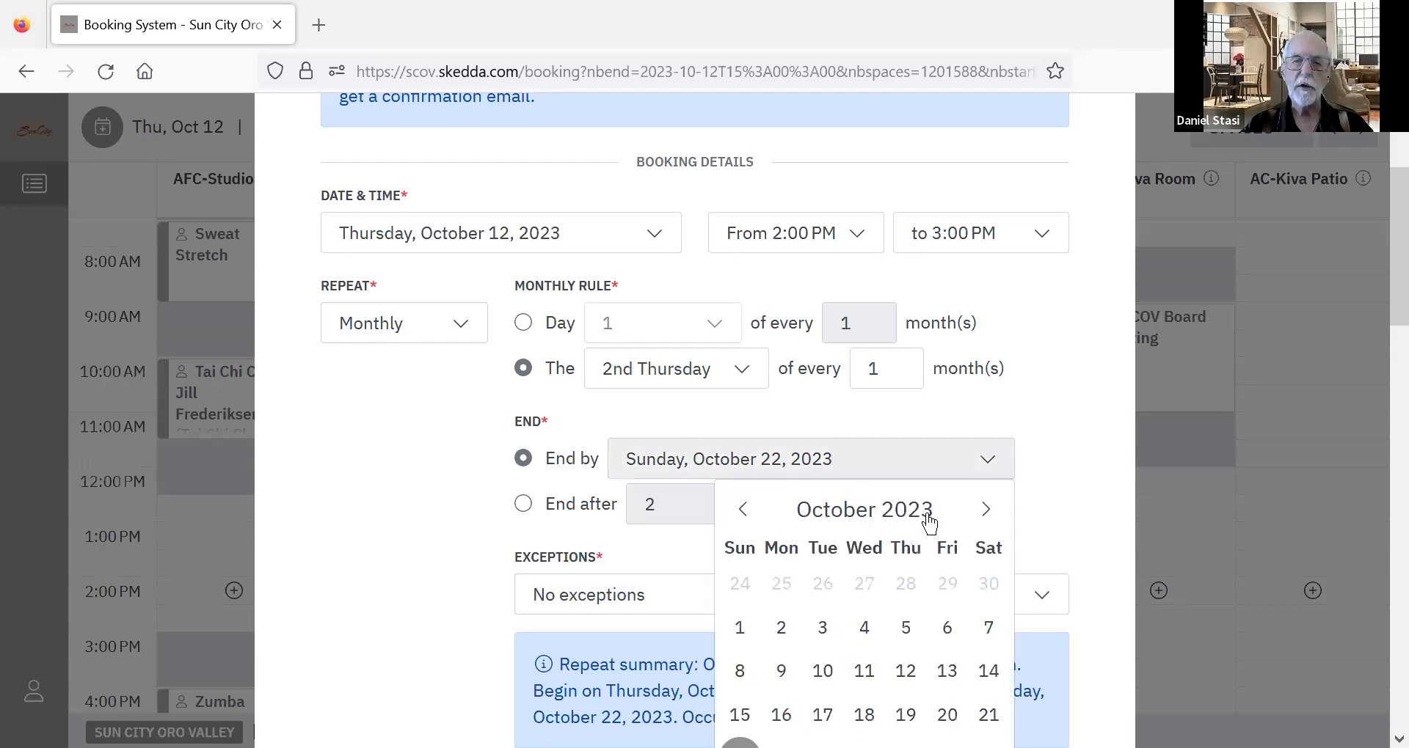
click(985, 509)
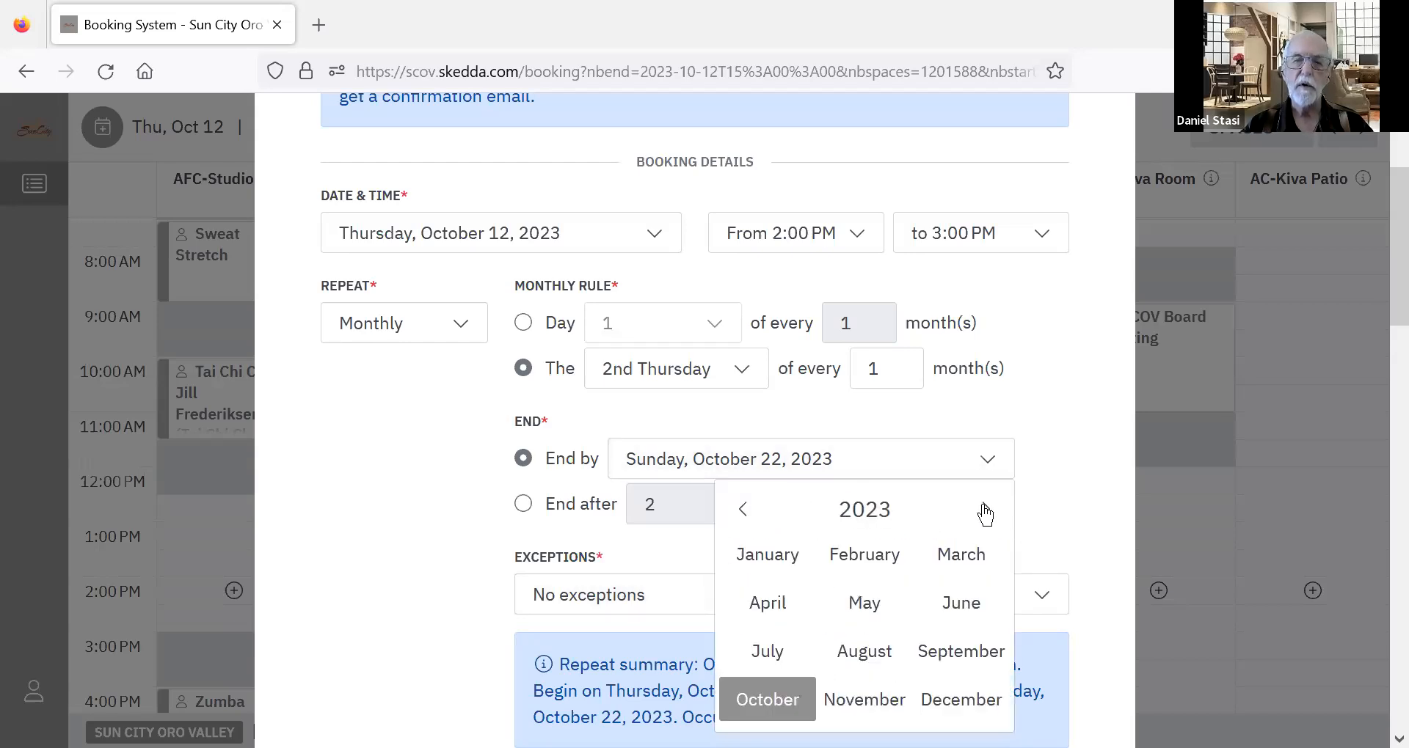
click(985, 510)
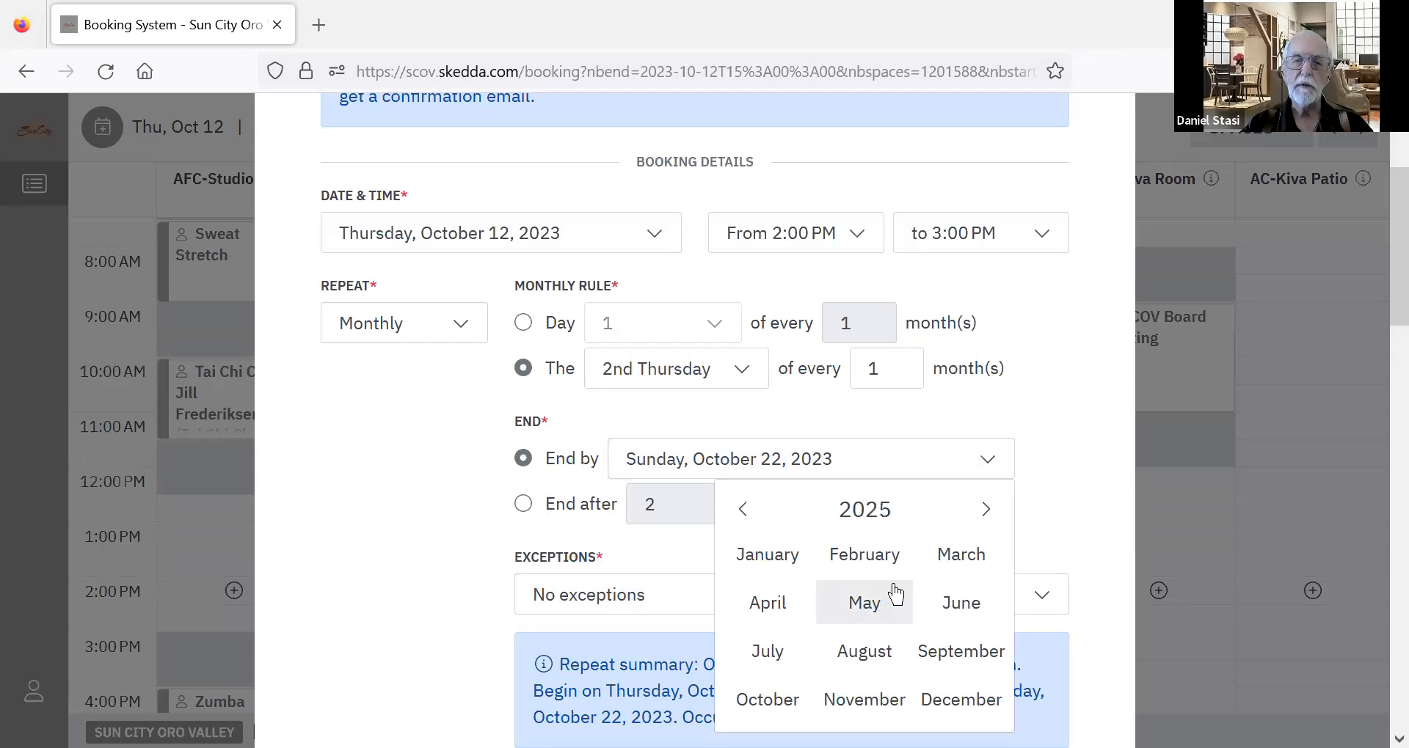
click(889, 594)
click(906, 584)
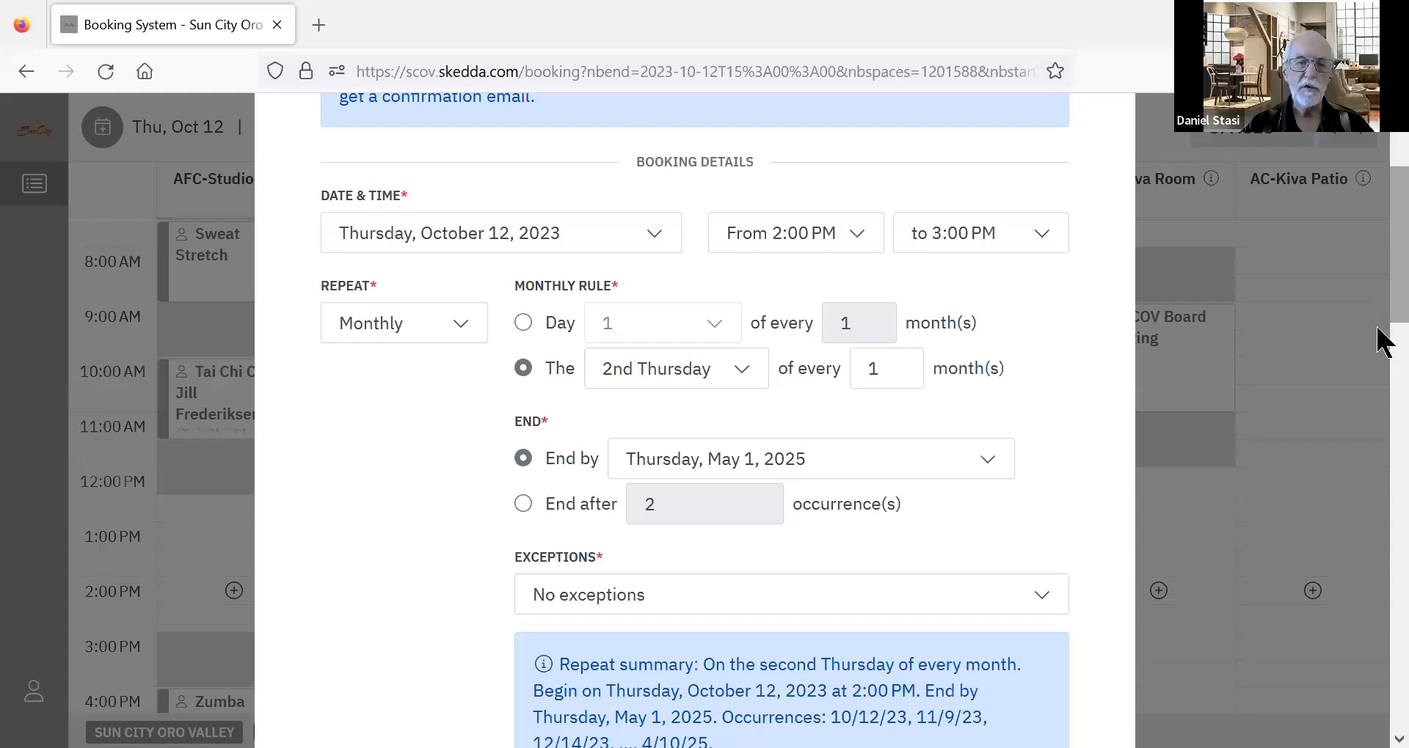
Enter "Figment Birthday" as the booking title.
scroll(1378, 337, down, 3)
scroll(1383, 367, down, 5)
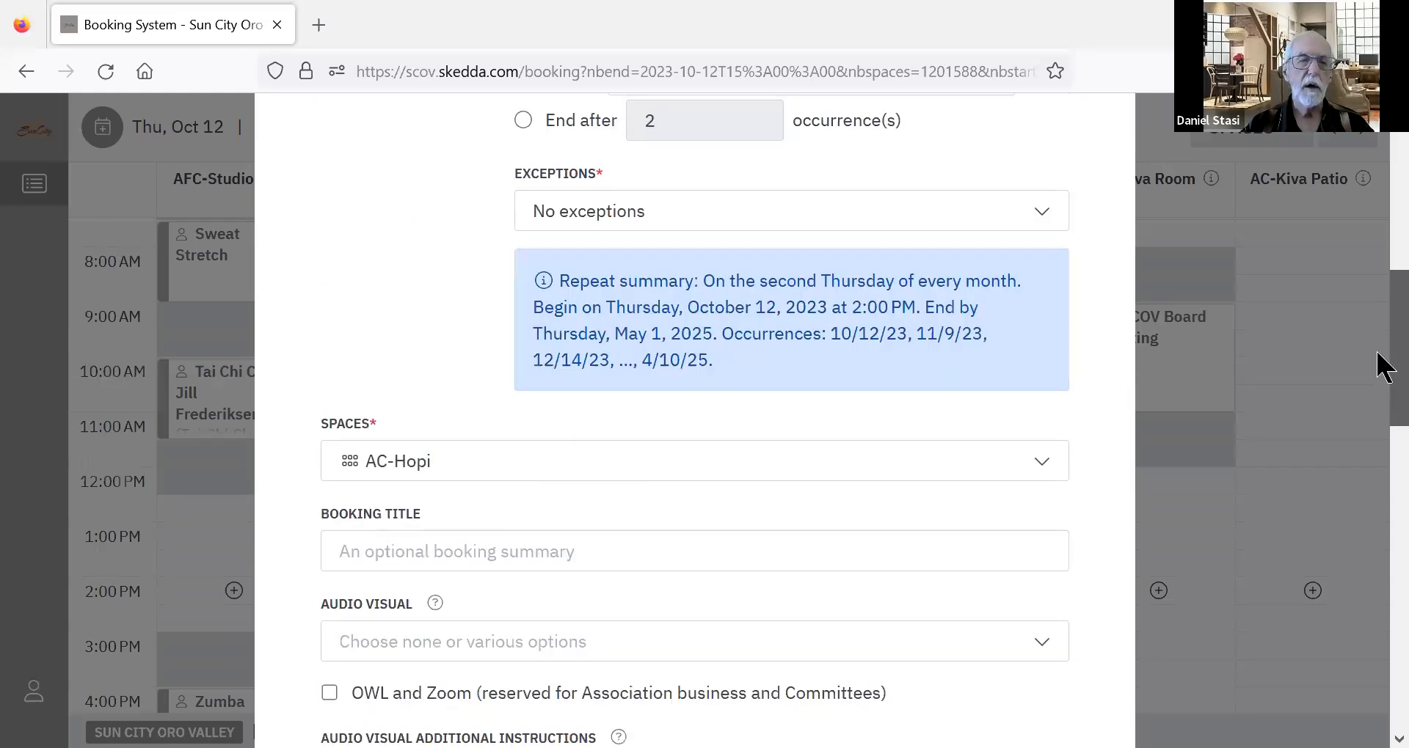
scroll(1055, 412, down, 1)
click(604, 511)
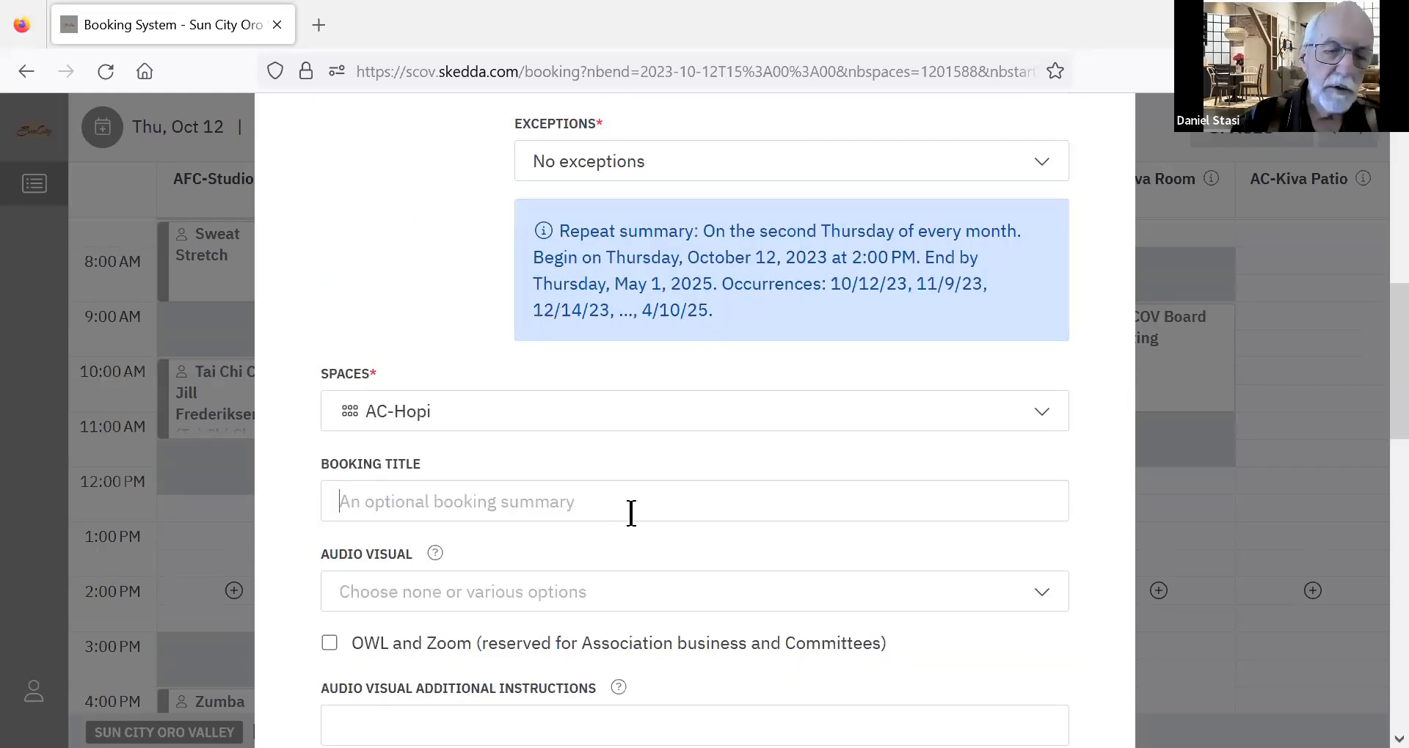
text(Figment Bir)
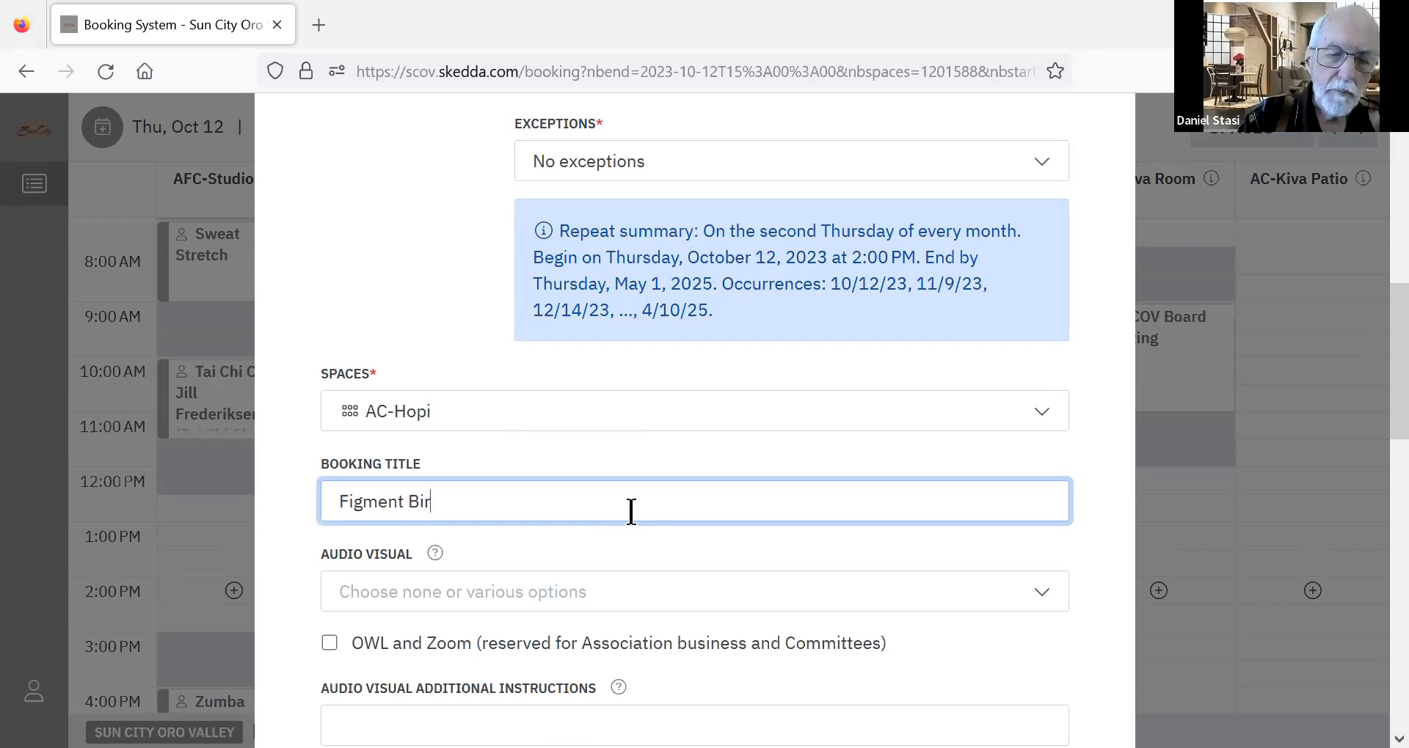
text(thday)
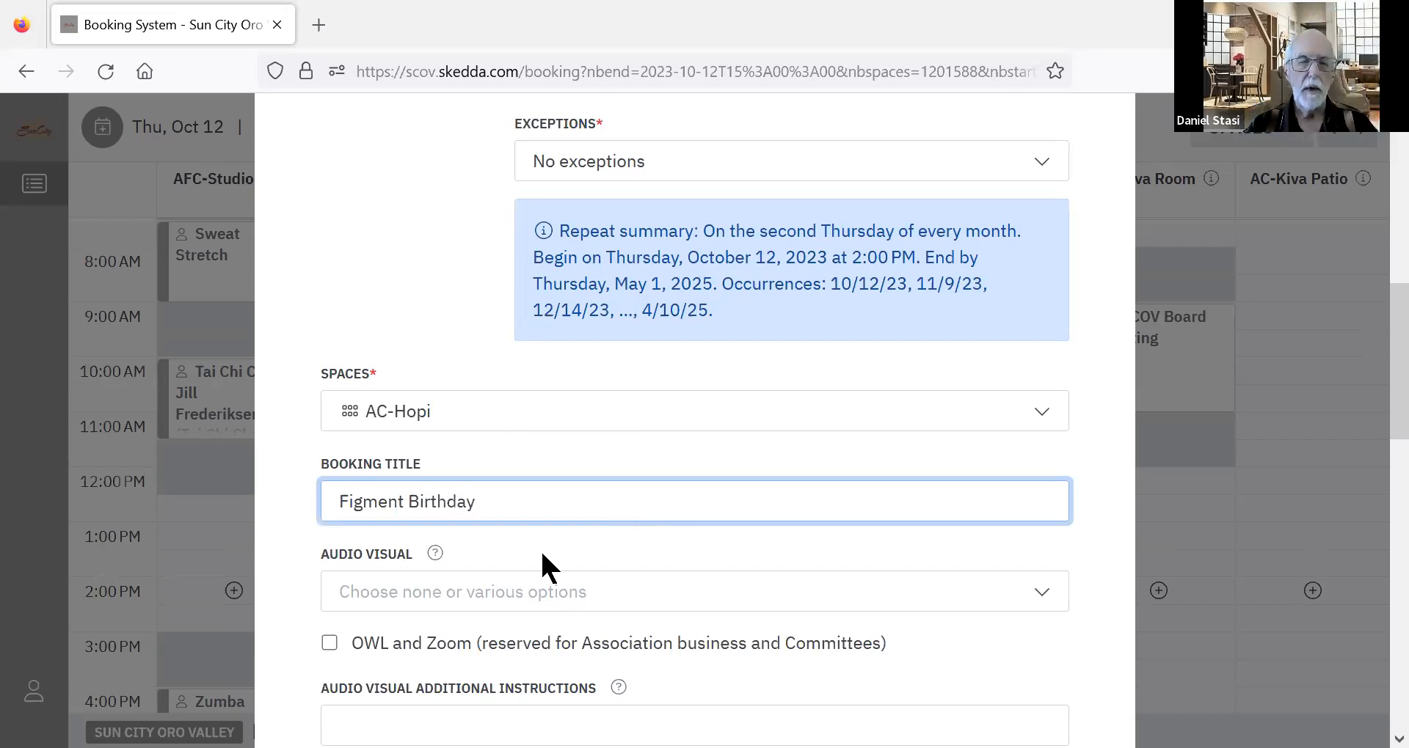
Select Podium, Microphone-hand held, Projector / screen and Flag - American as the audio visual options.
click(490, 594)
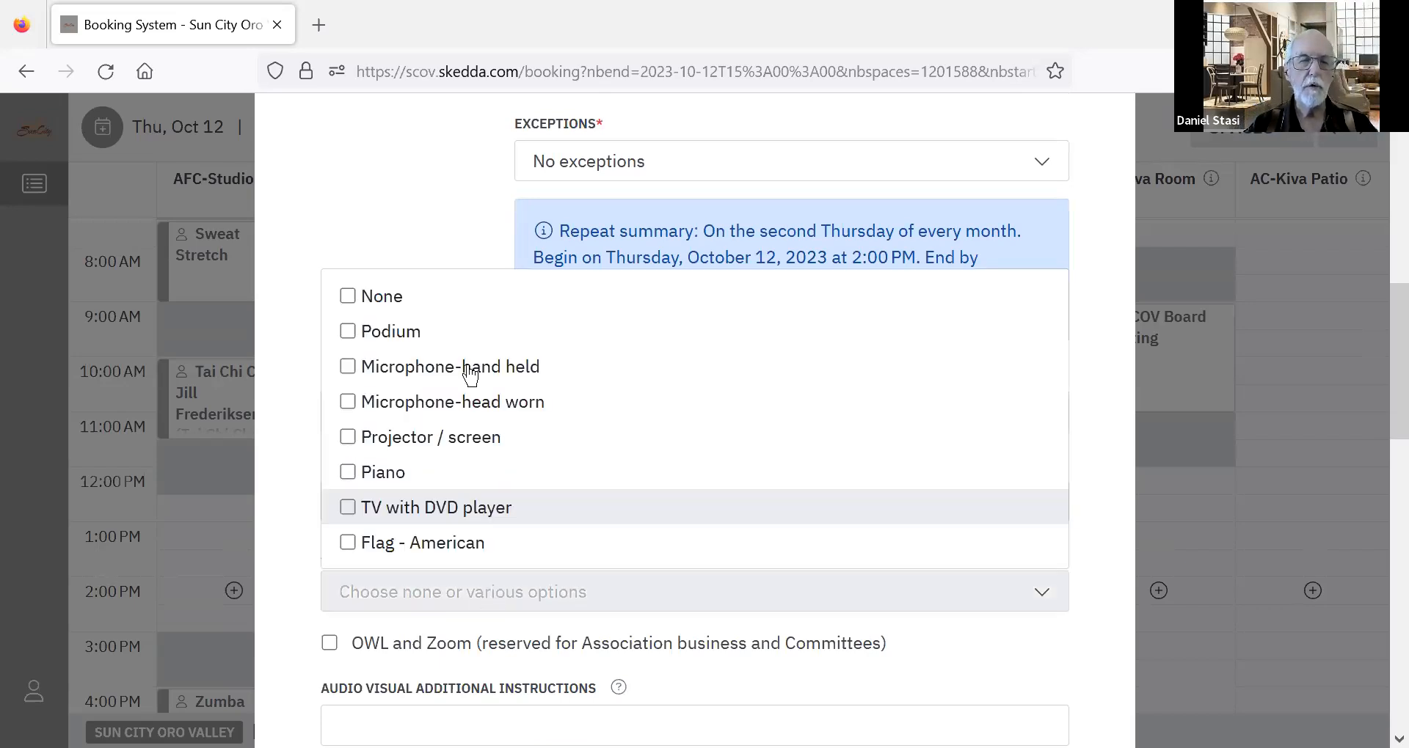
click(411, 366)
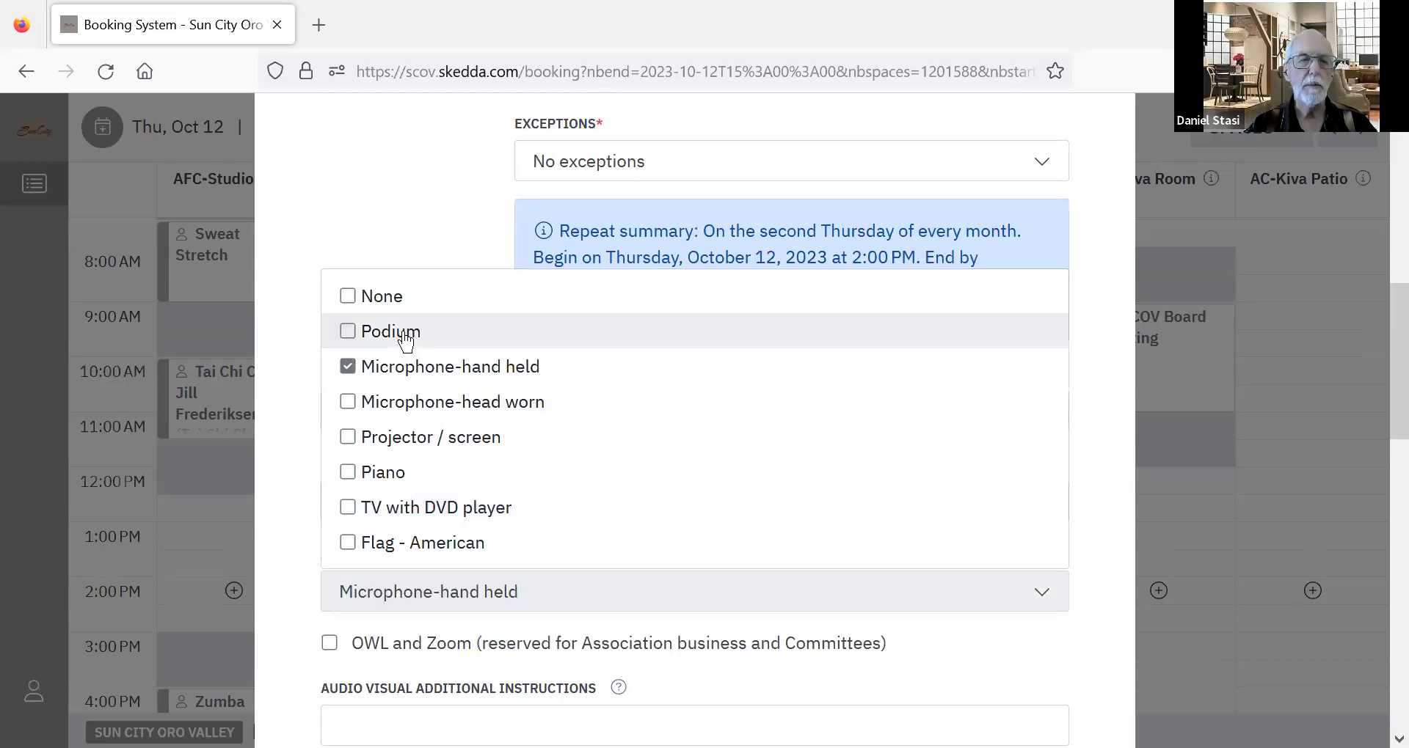
click(407, 339)
click(424, 442)
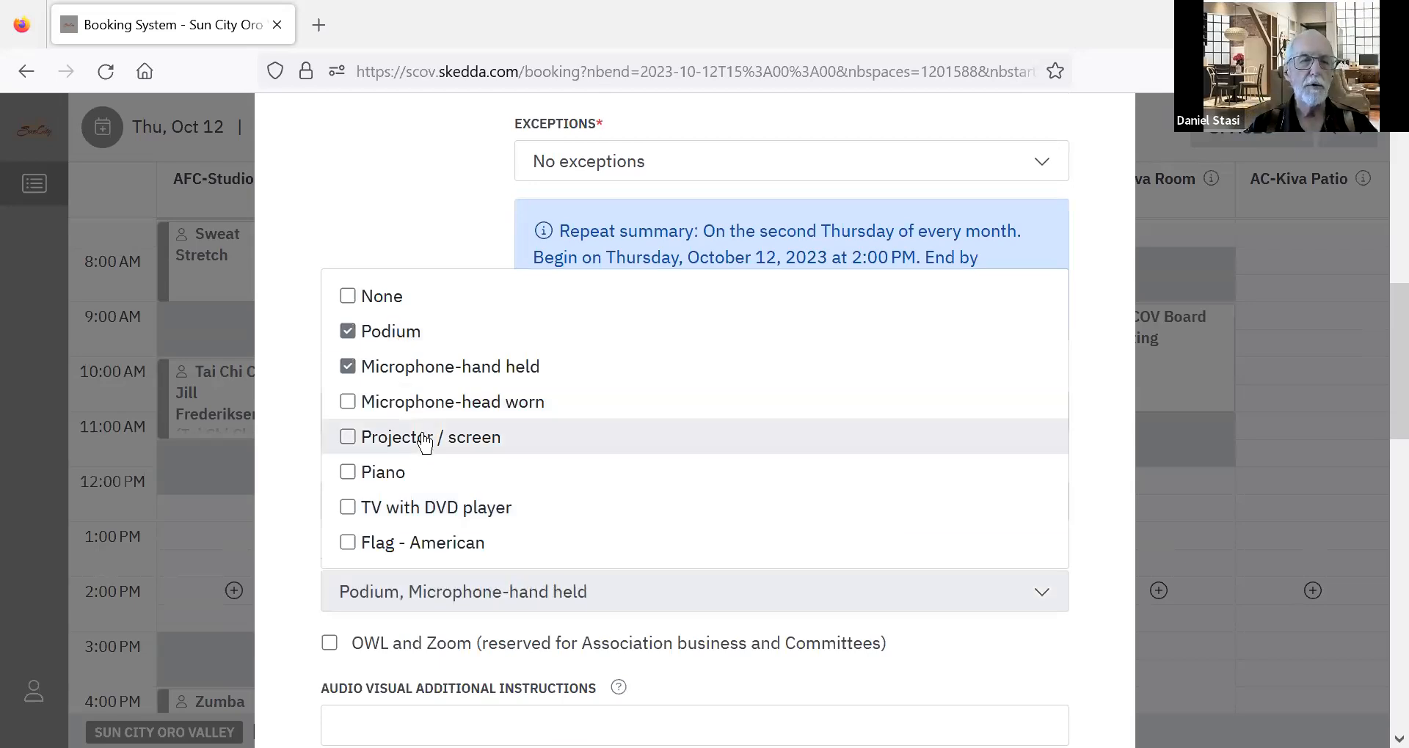
click(473, 547)
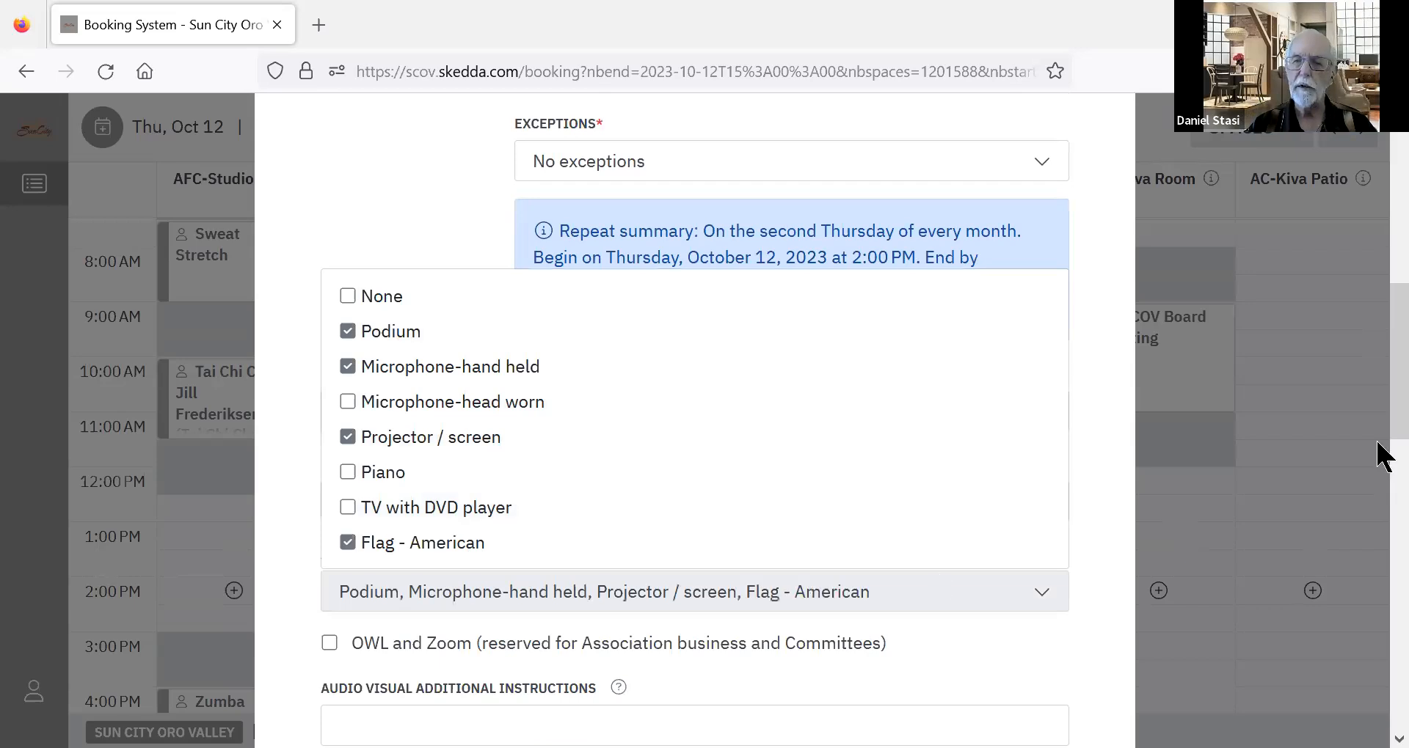
scroll(1105, 470, down, 2)
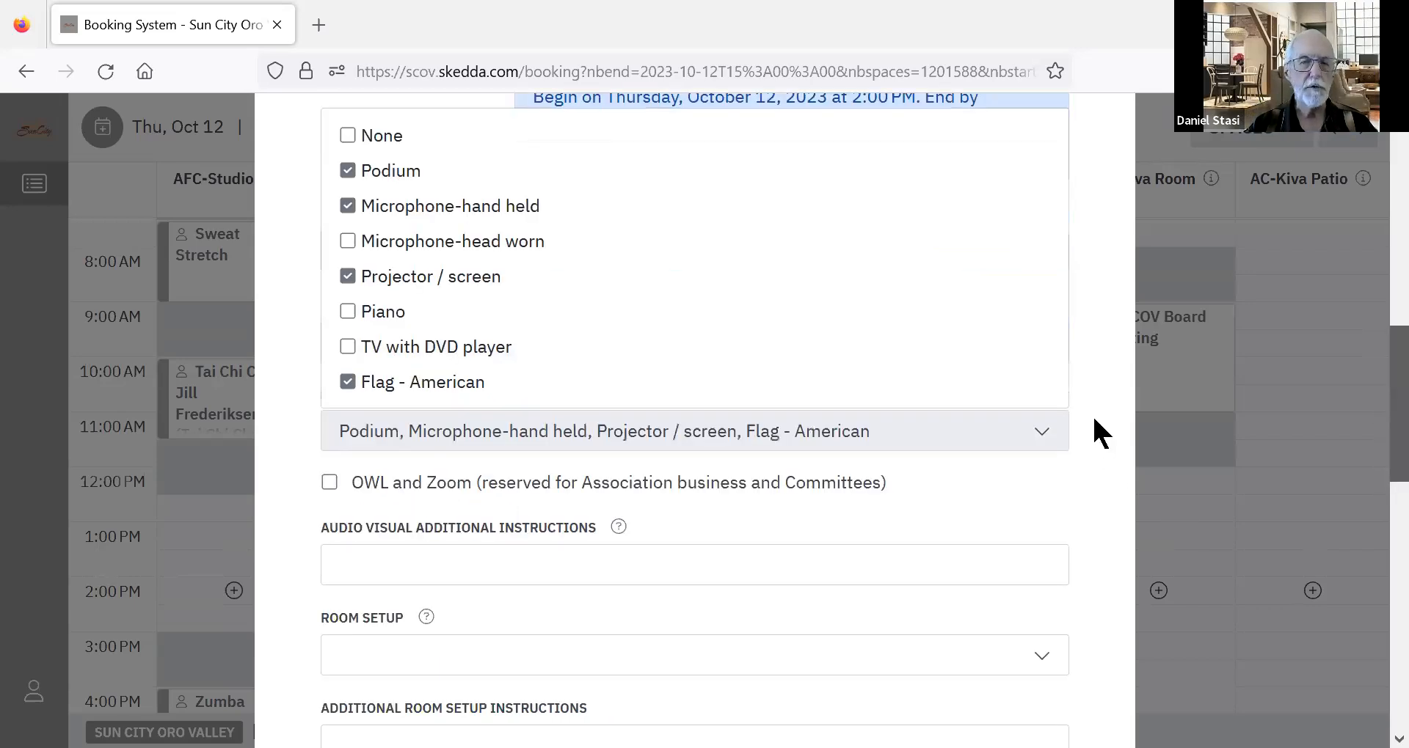
click(715, 543)
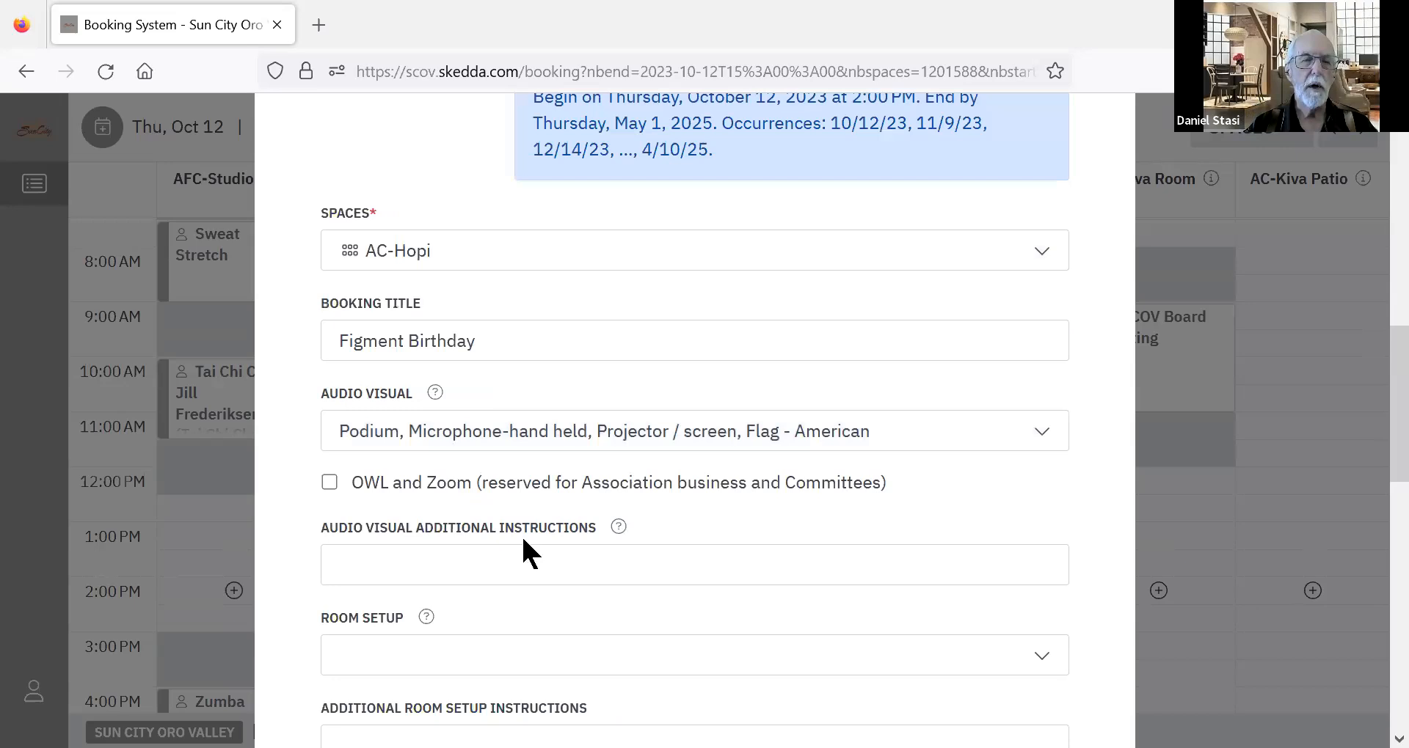
Enter "2-microphones" as the additional audio visual instructions.
click(545, 561)
text(2)
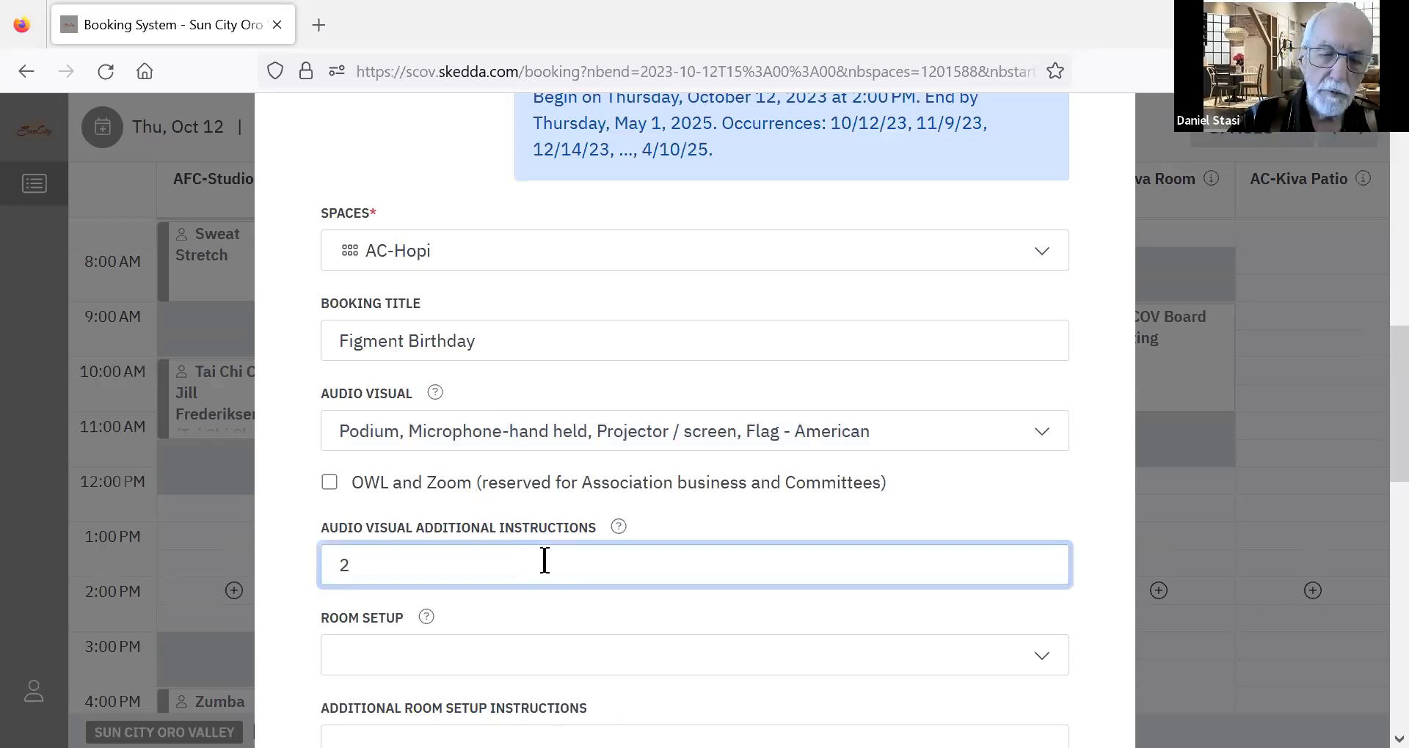
text(-microphones)
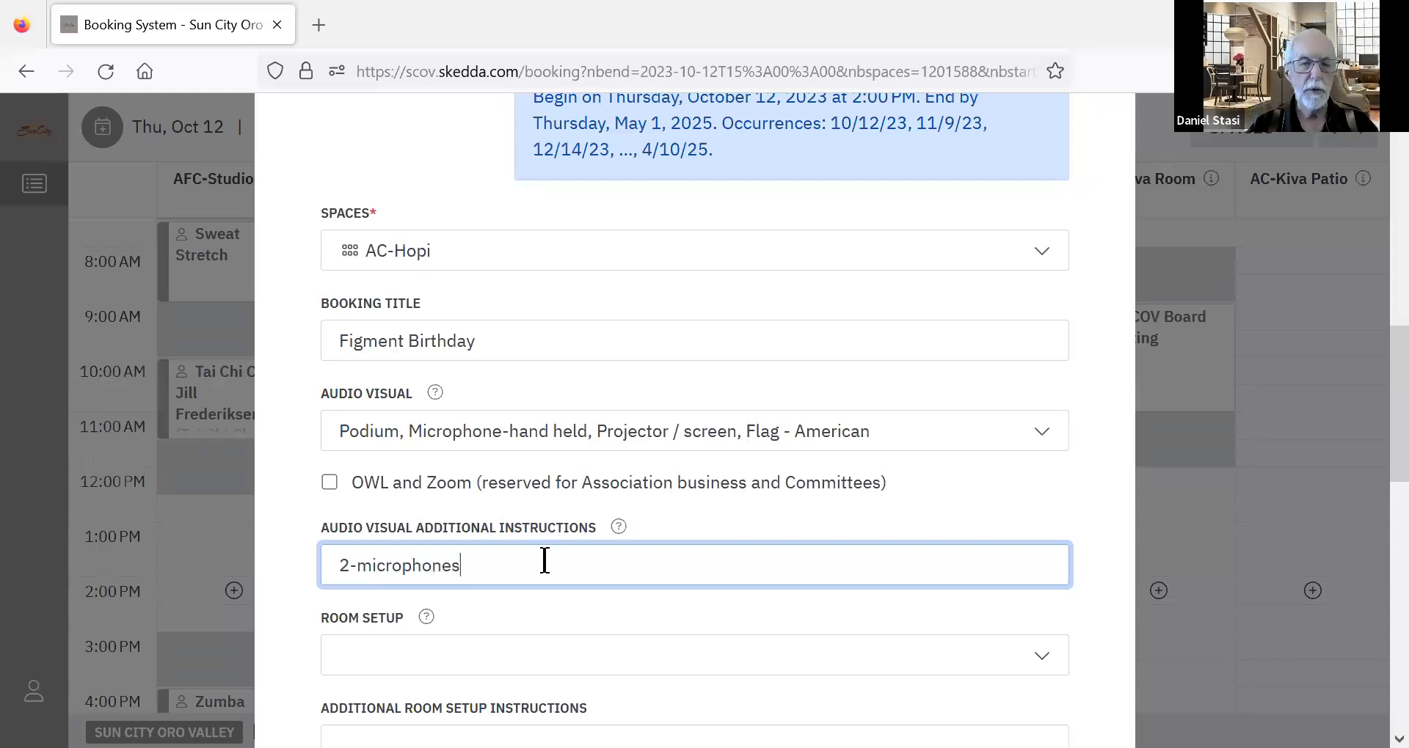
Choose Classroom (tables/chairs), Speaker table in front and Register table by door for the room setup.
click(510, 673)
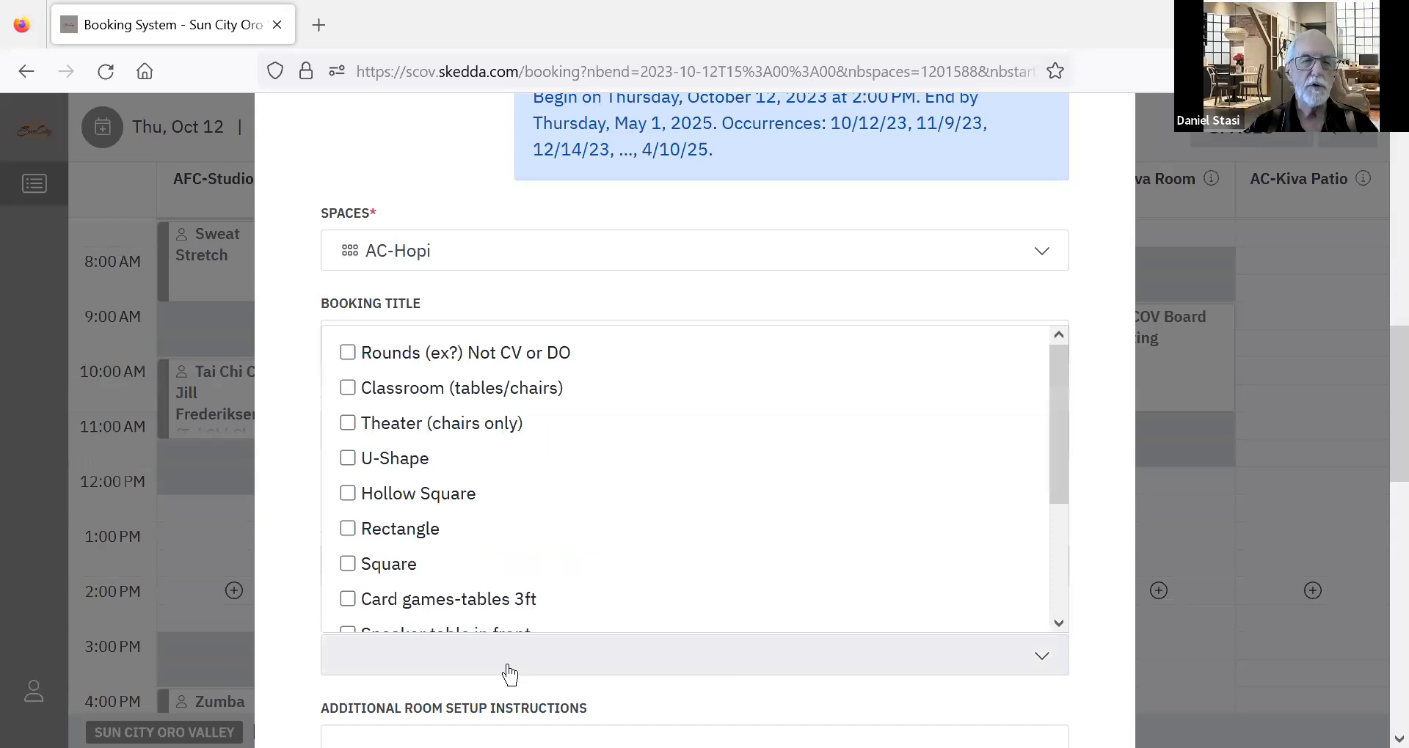
click(438, 400)
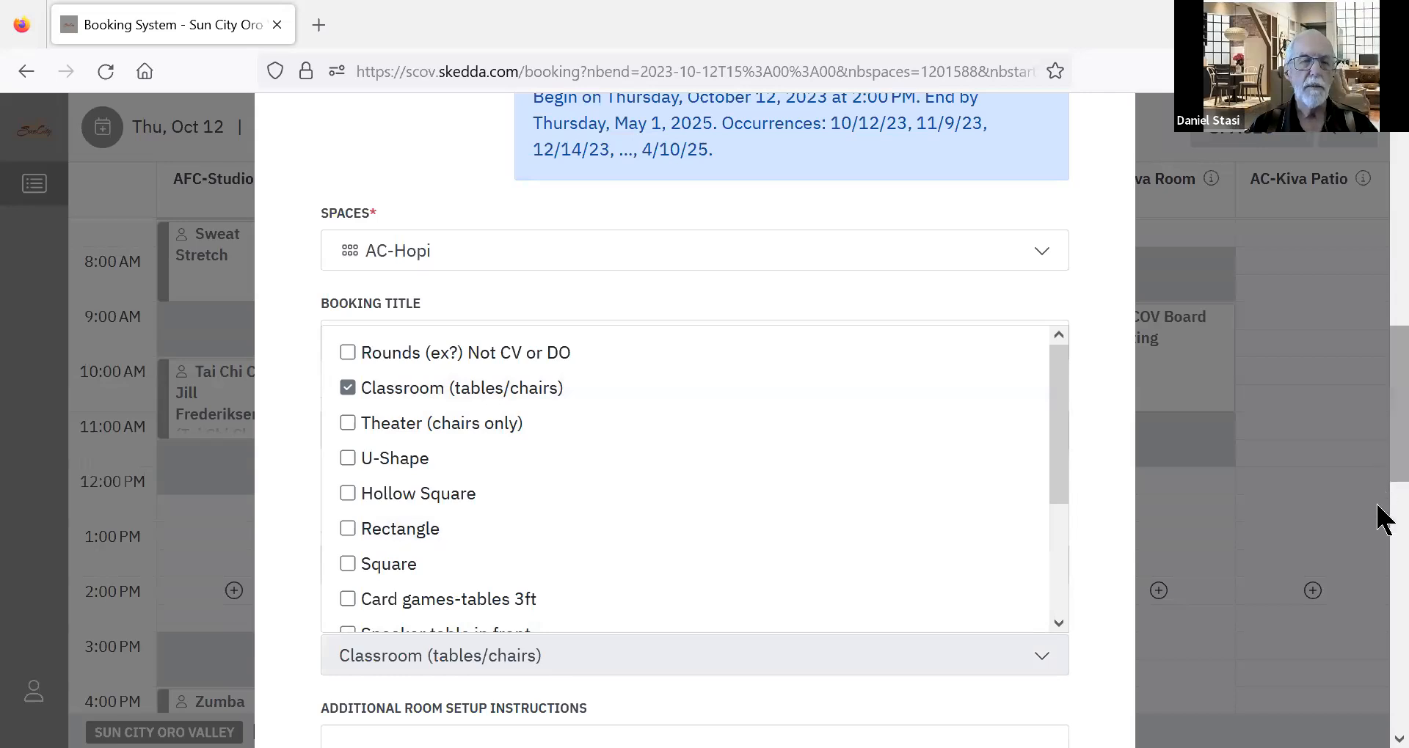
scroll(1382, 514, down, 3)
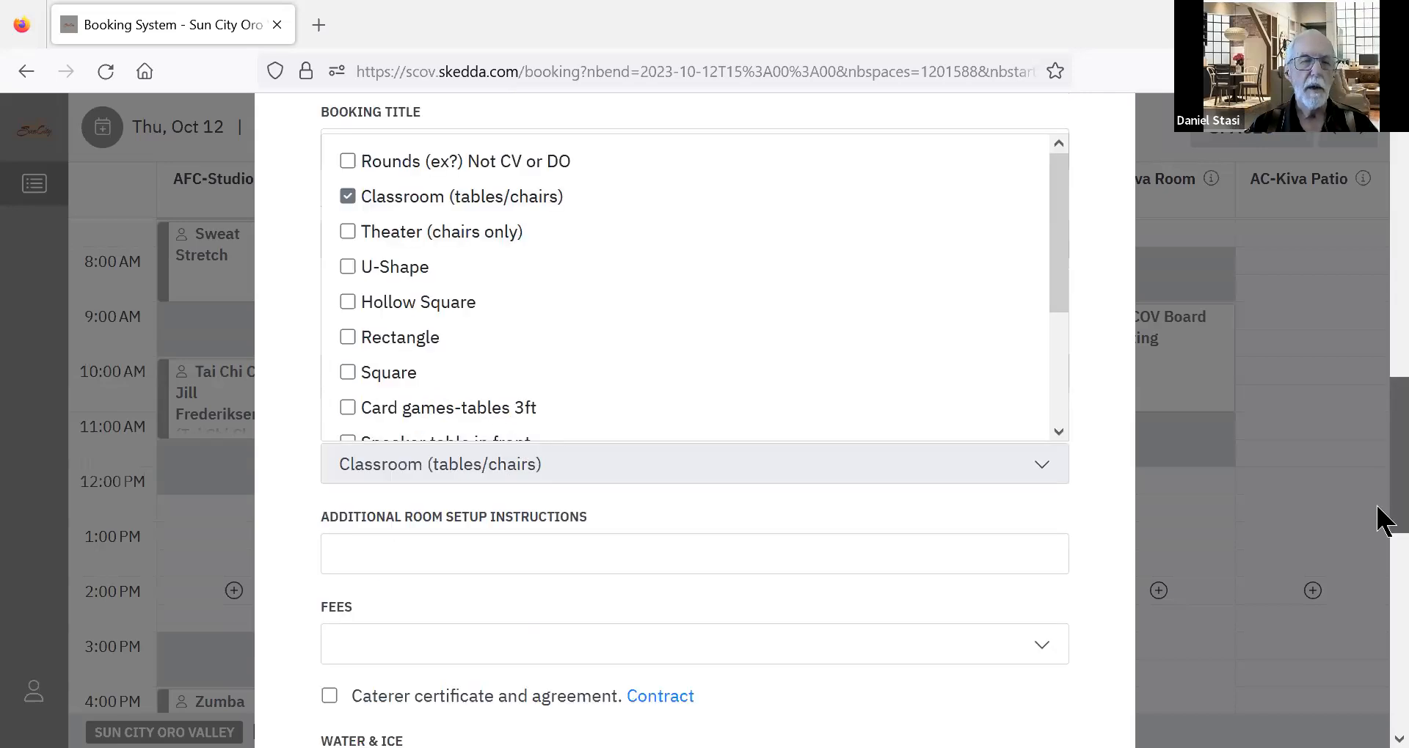
click(492, 556)
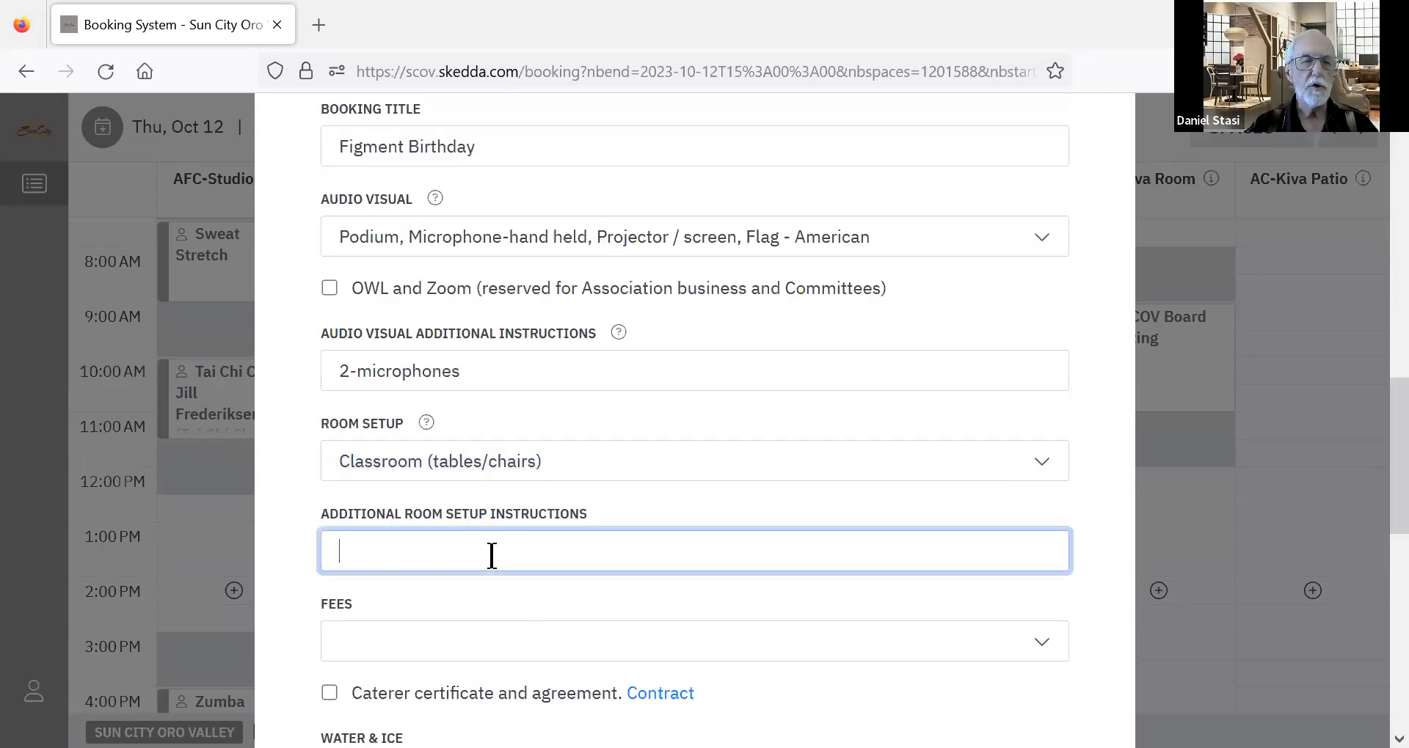
click(572, 464)
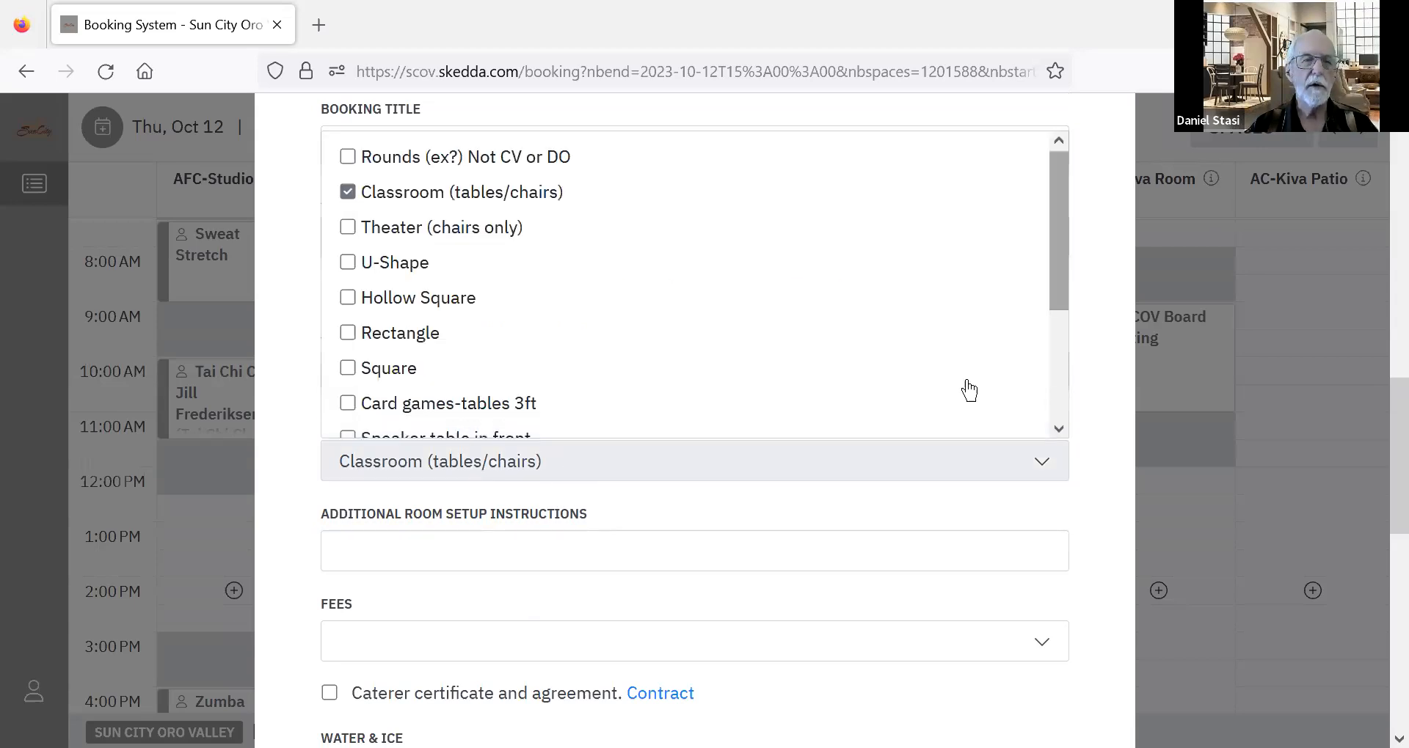
scroll(807, 400, down, 1)
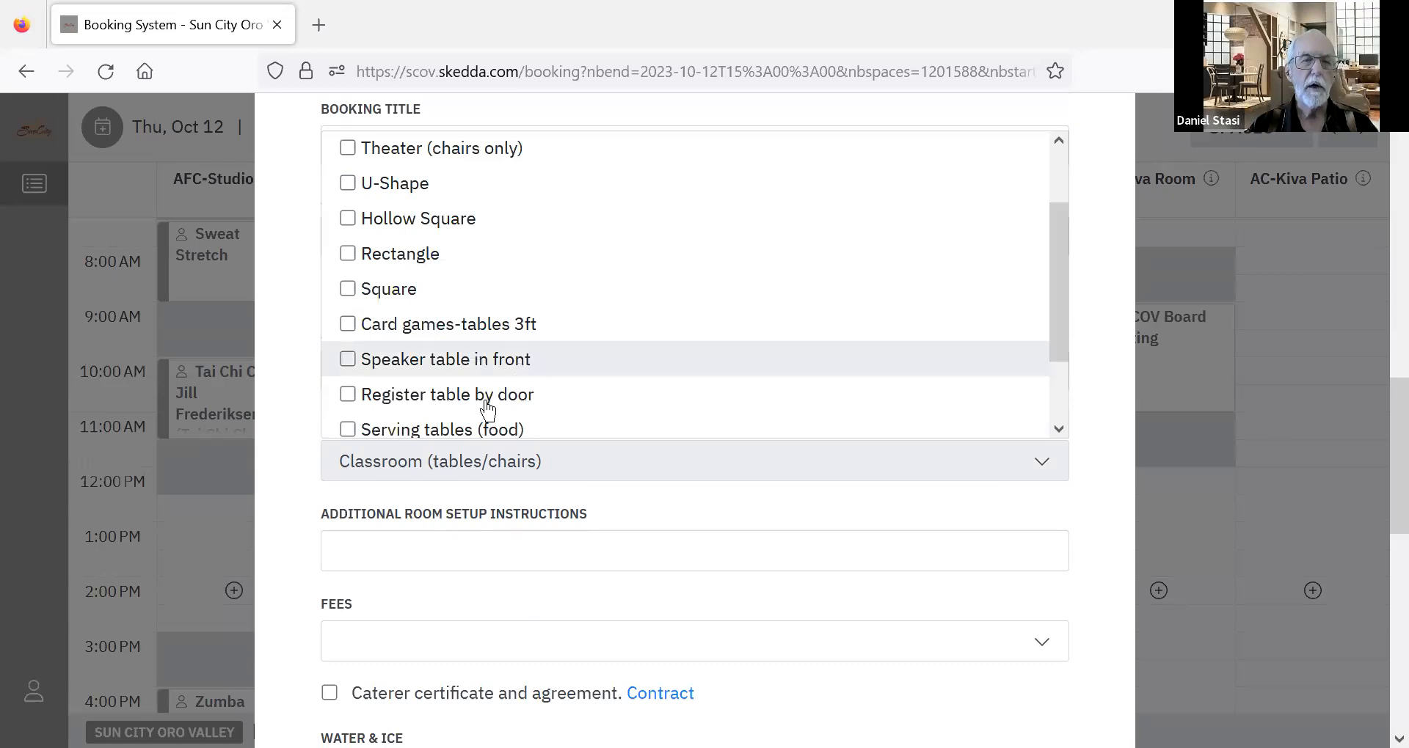
click(484, 370)
click(485, 396)
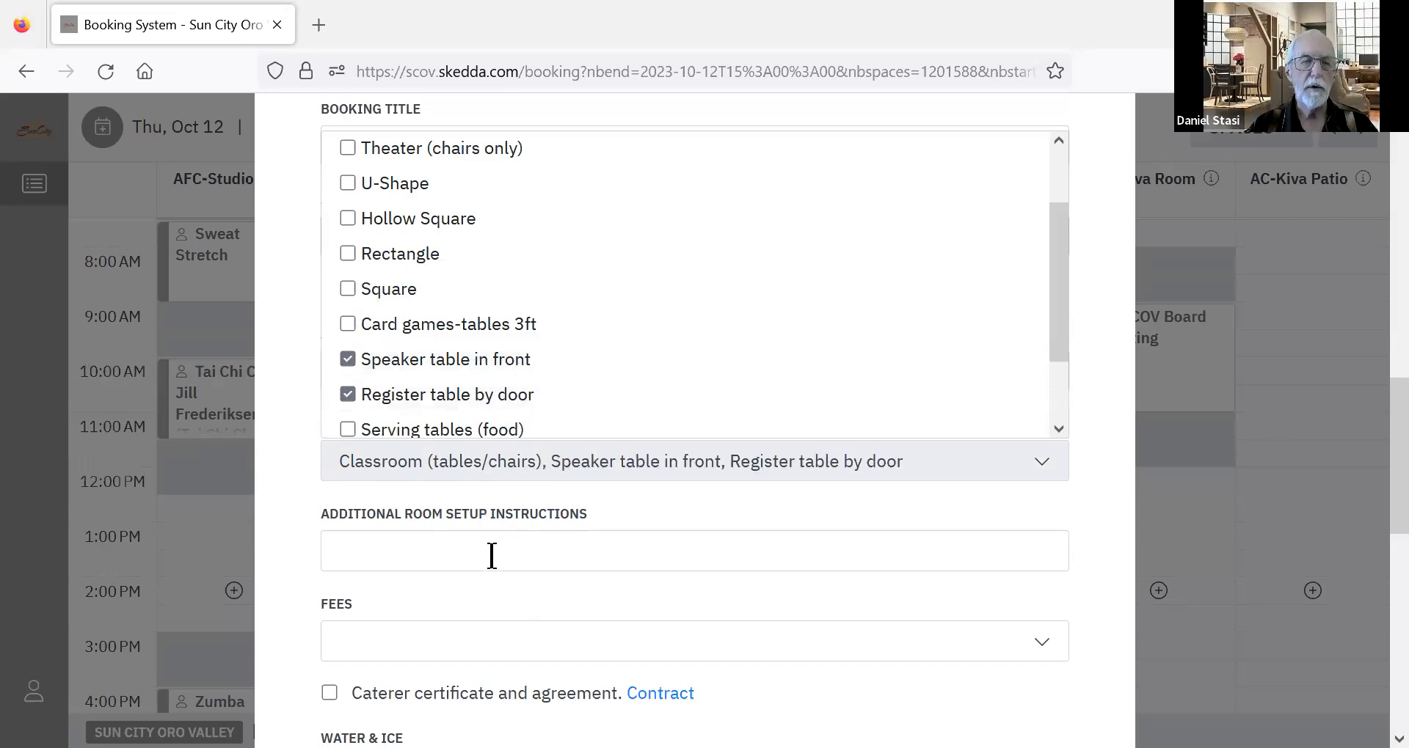
Enter "3-ft table for gifts" as the additional room setup instructions.
key(Tab)
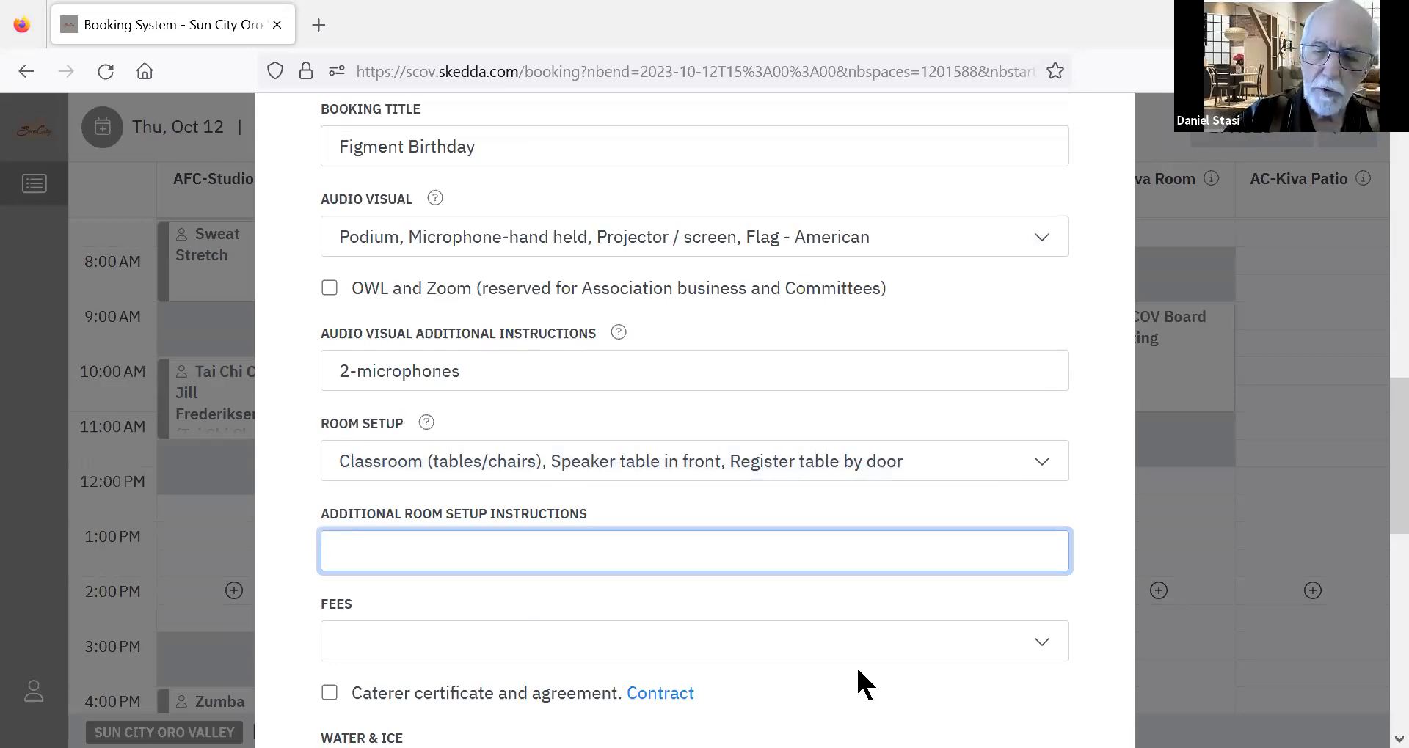
text(3-ft table for gifts)
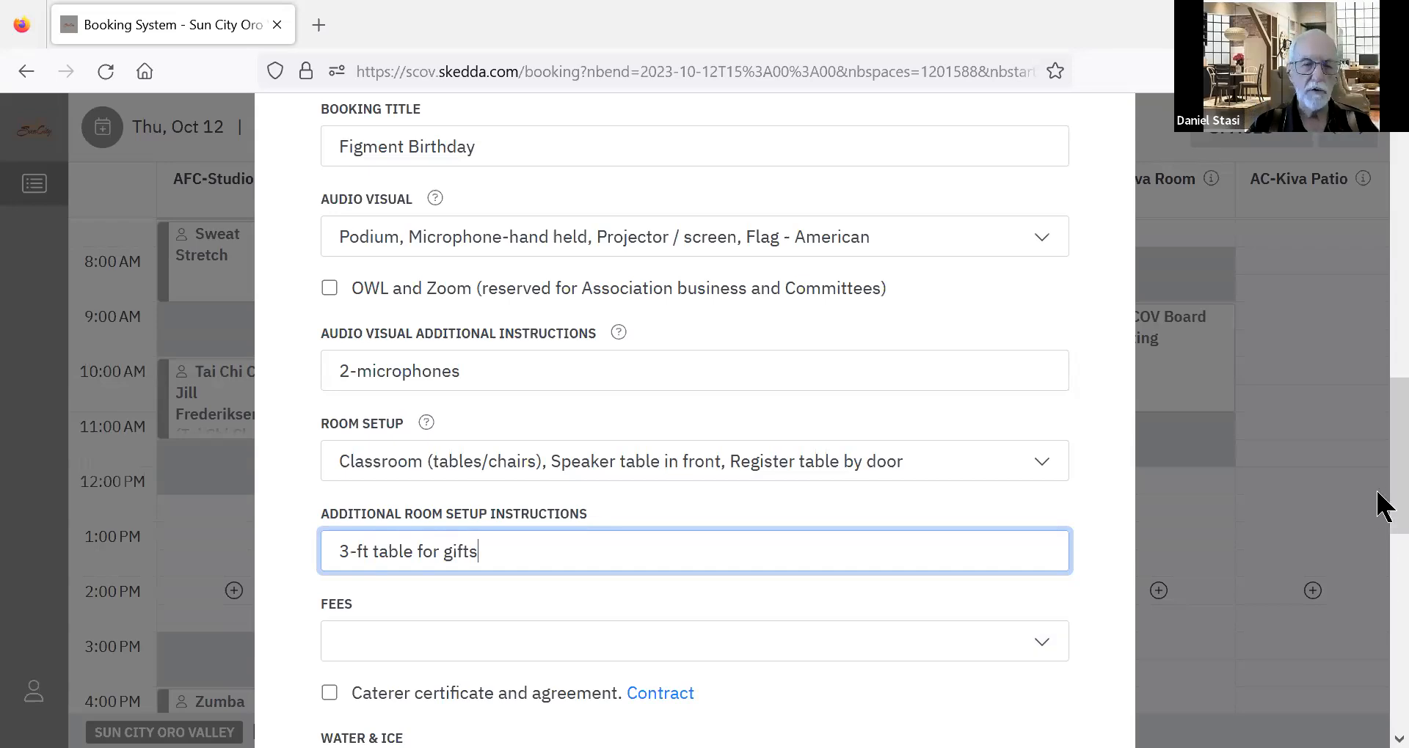
View the linen and room rental options offered under Fees without selecting any.
scroll(409, 496, down, 2)
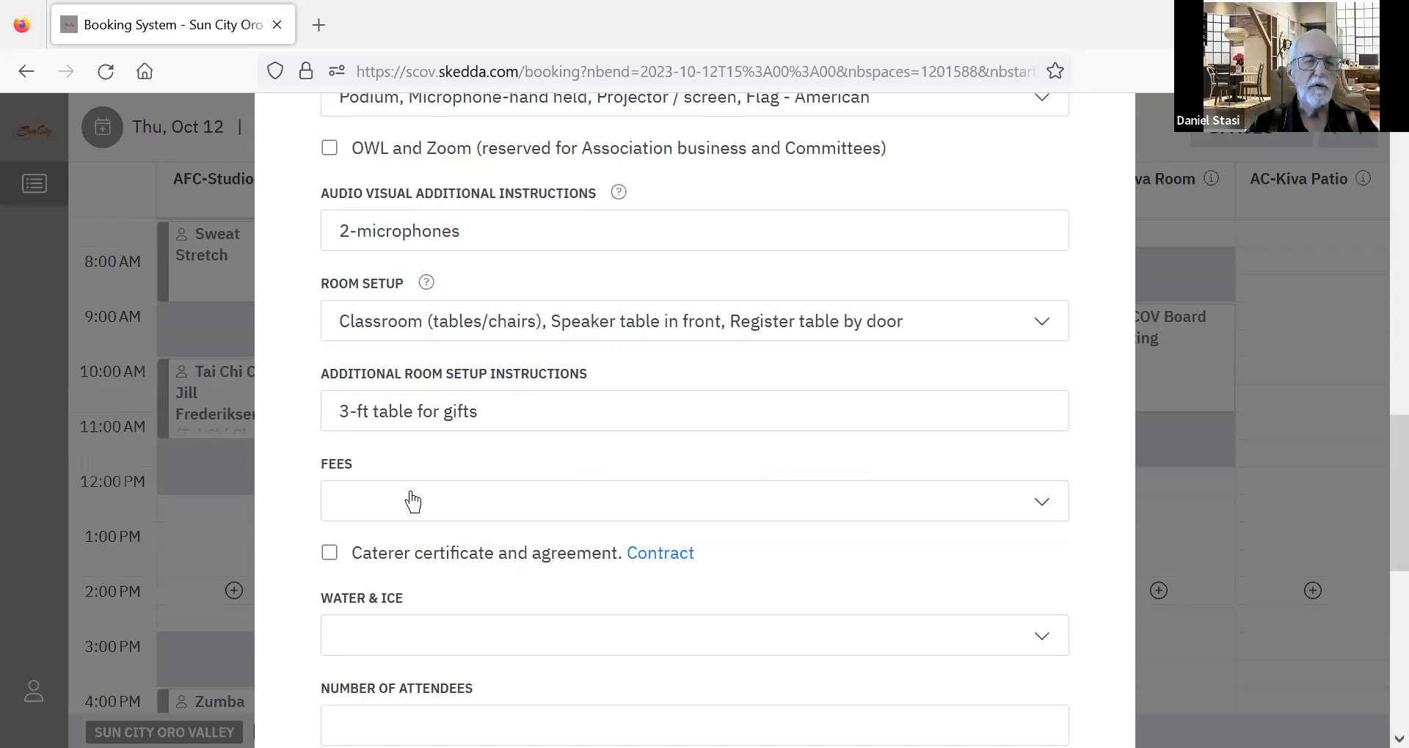
click(412, 501)
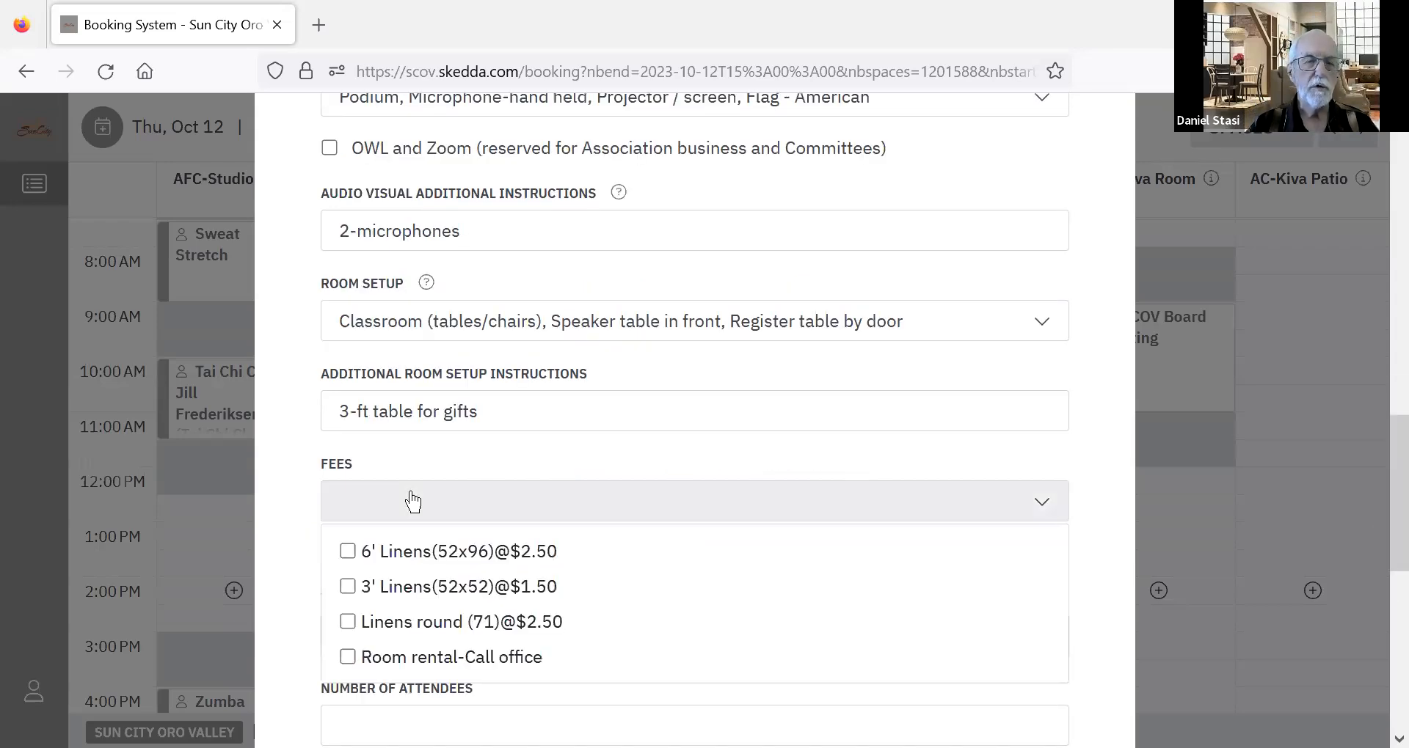
click(436, 453)
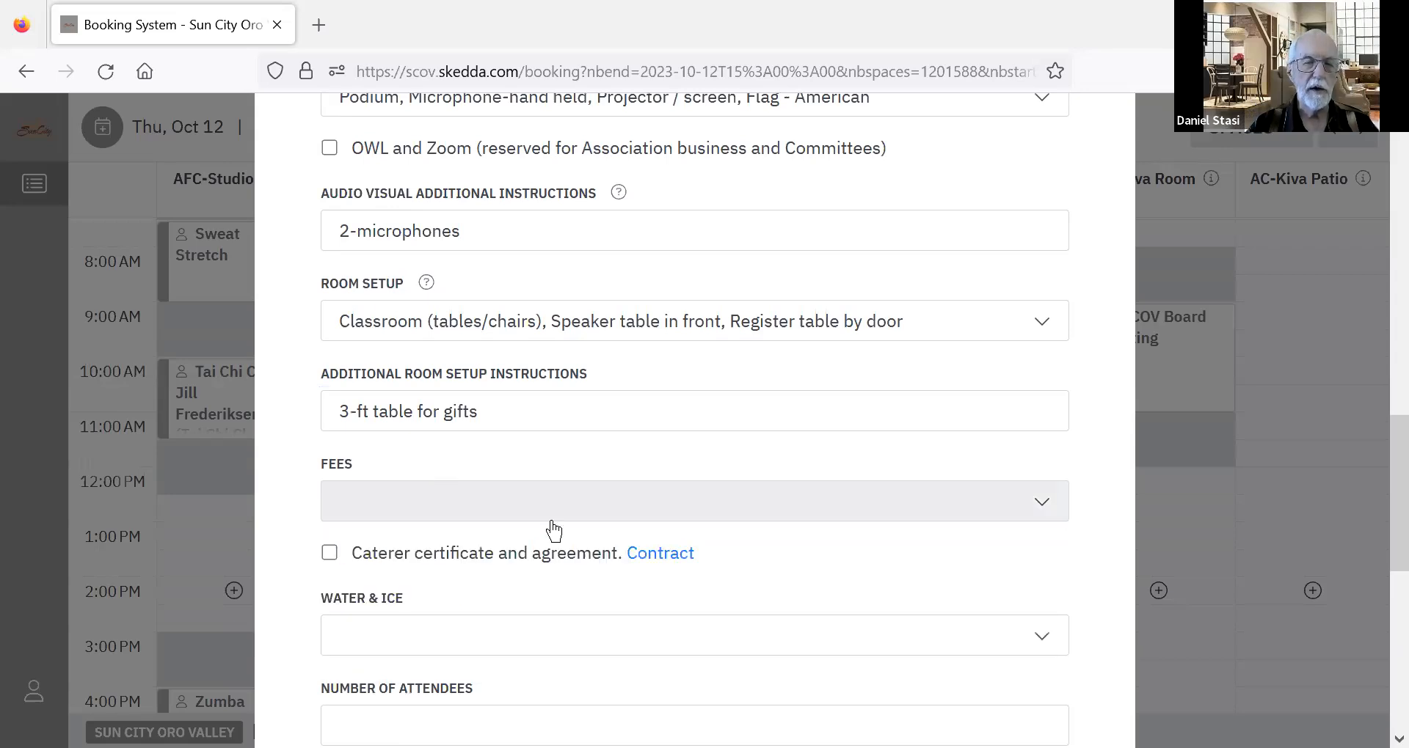
Select Pitcher(s) ice water as the water and ice option for the booking.
click(420, 643)
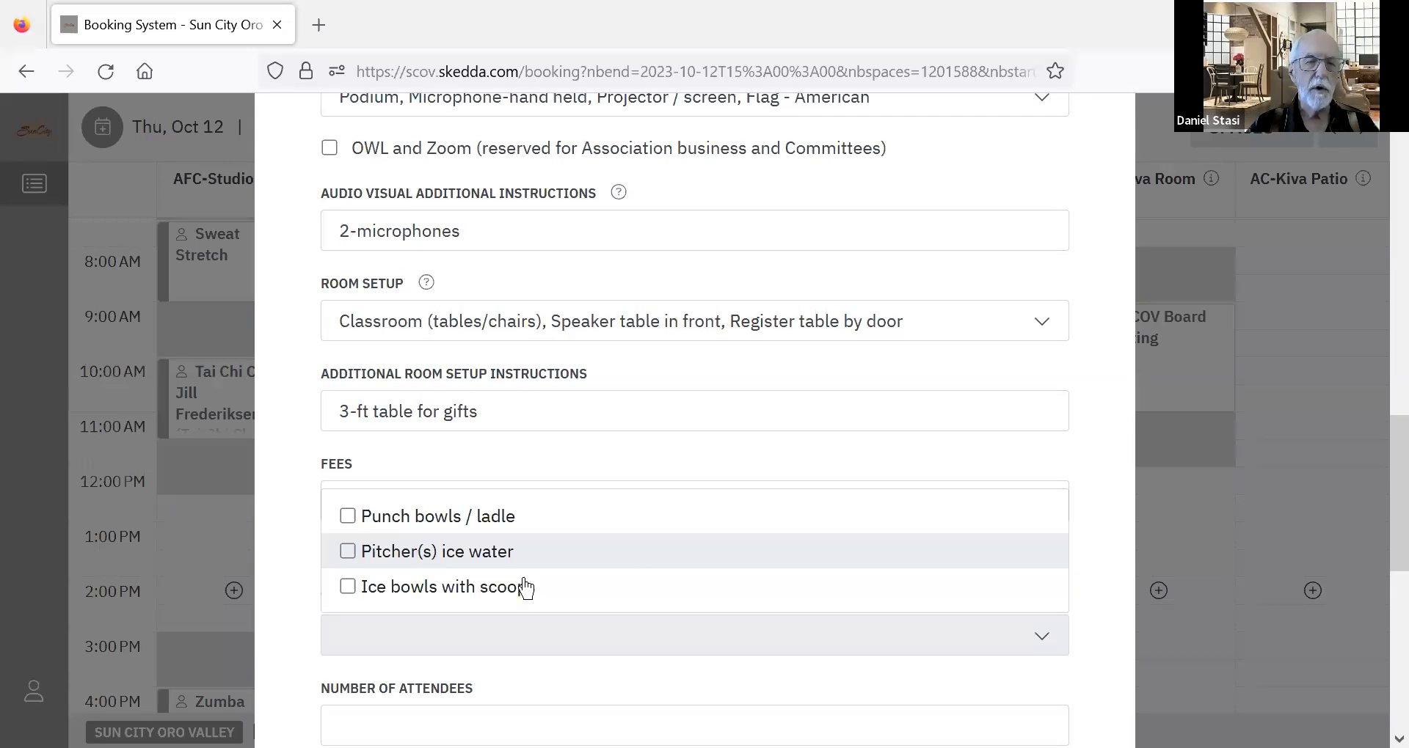
click(637, 563)
click(508, 543)
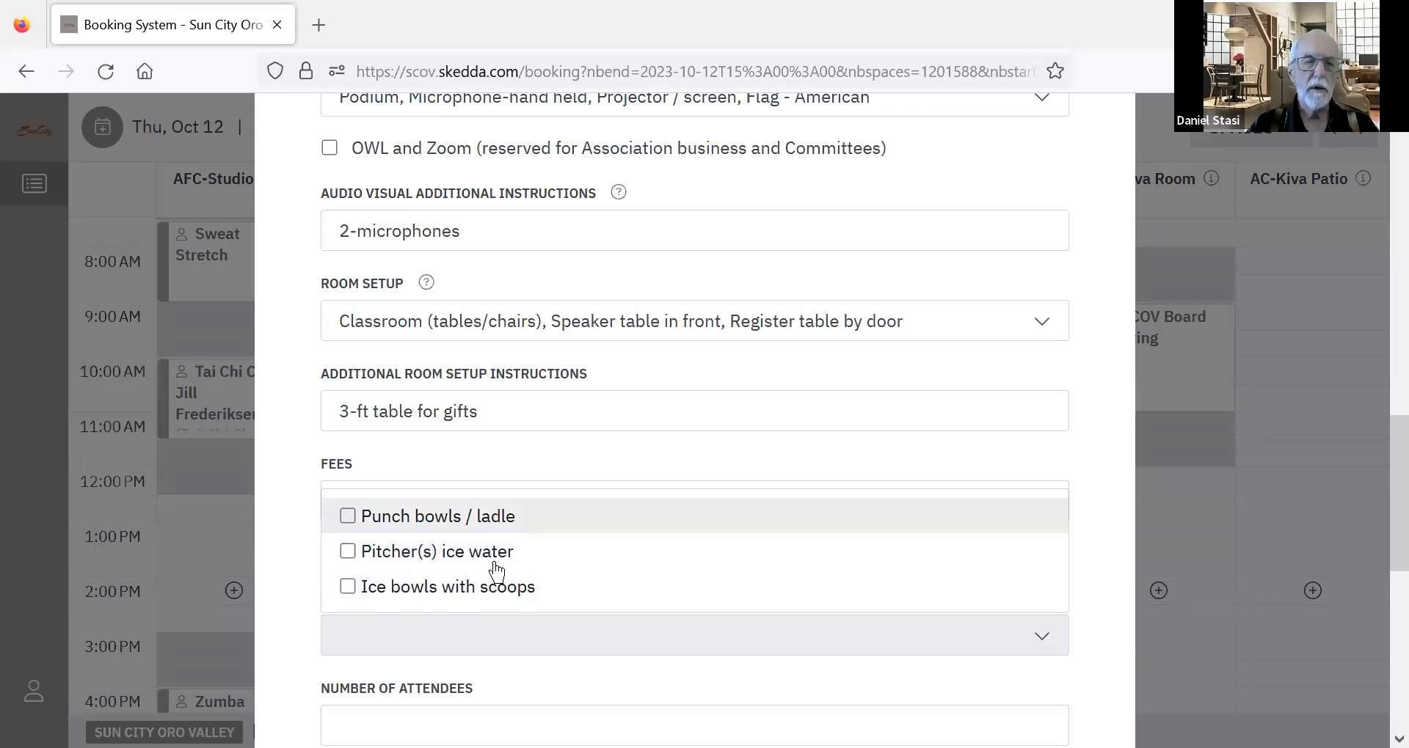
click(509, 549)
click(1117, 607)
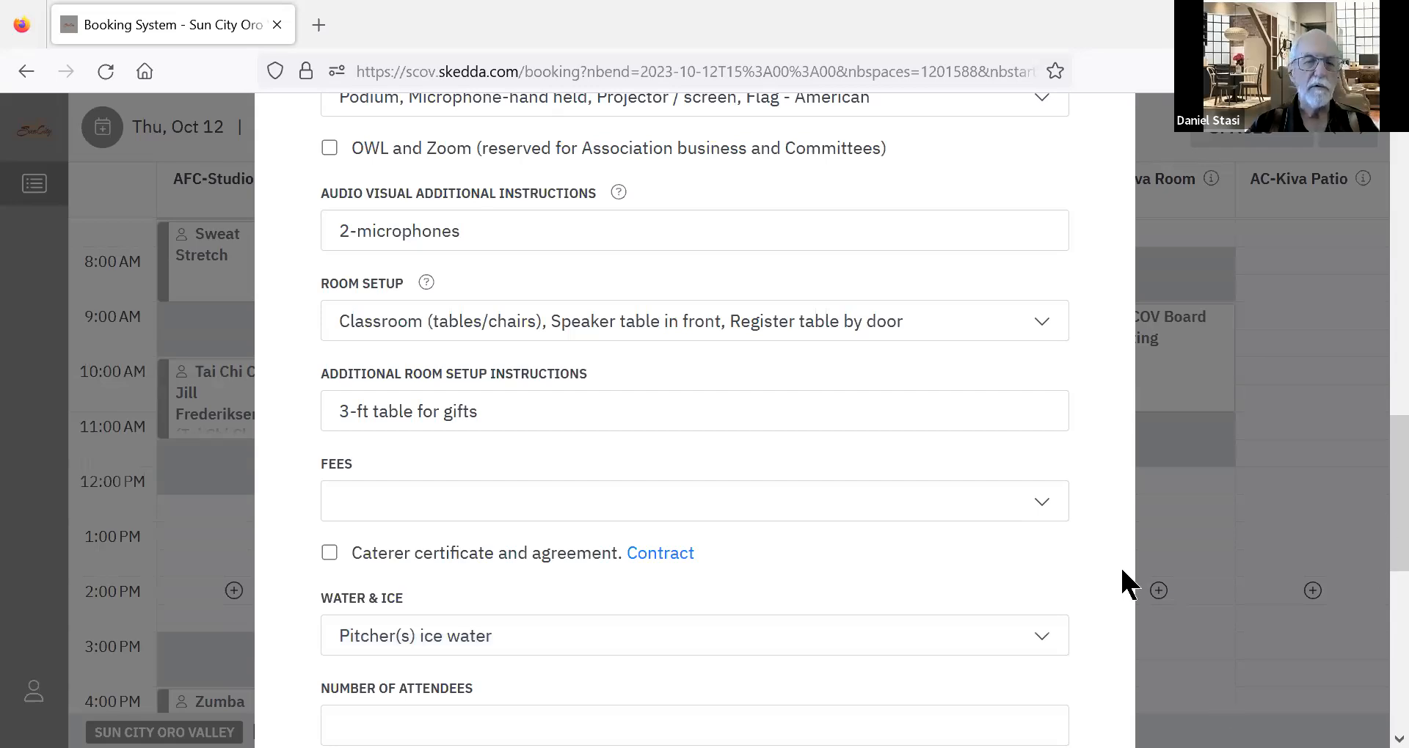
Set the number of attendees to 35 and leave the other comments empty.
scroll(412, 556, down, 2)
click(431, 564)
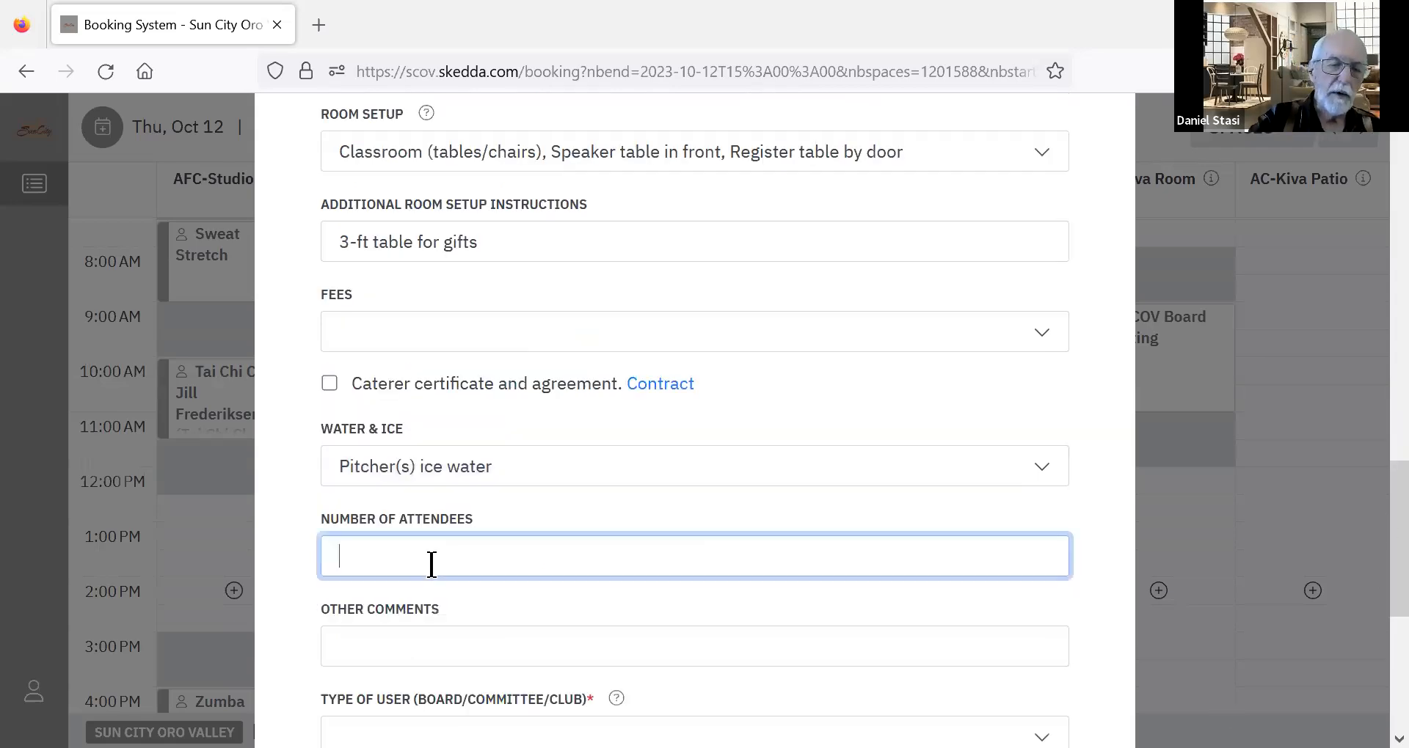
text(35)
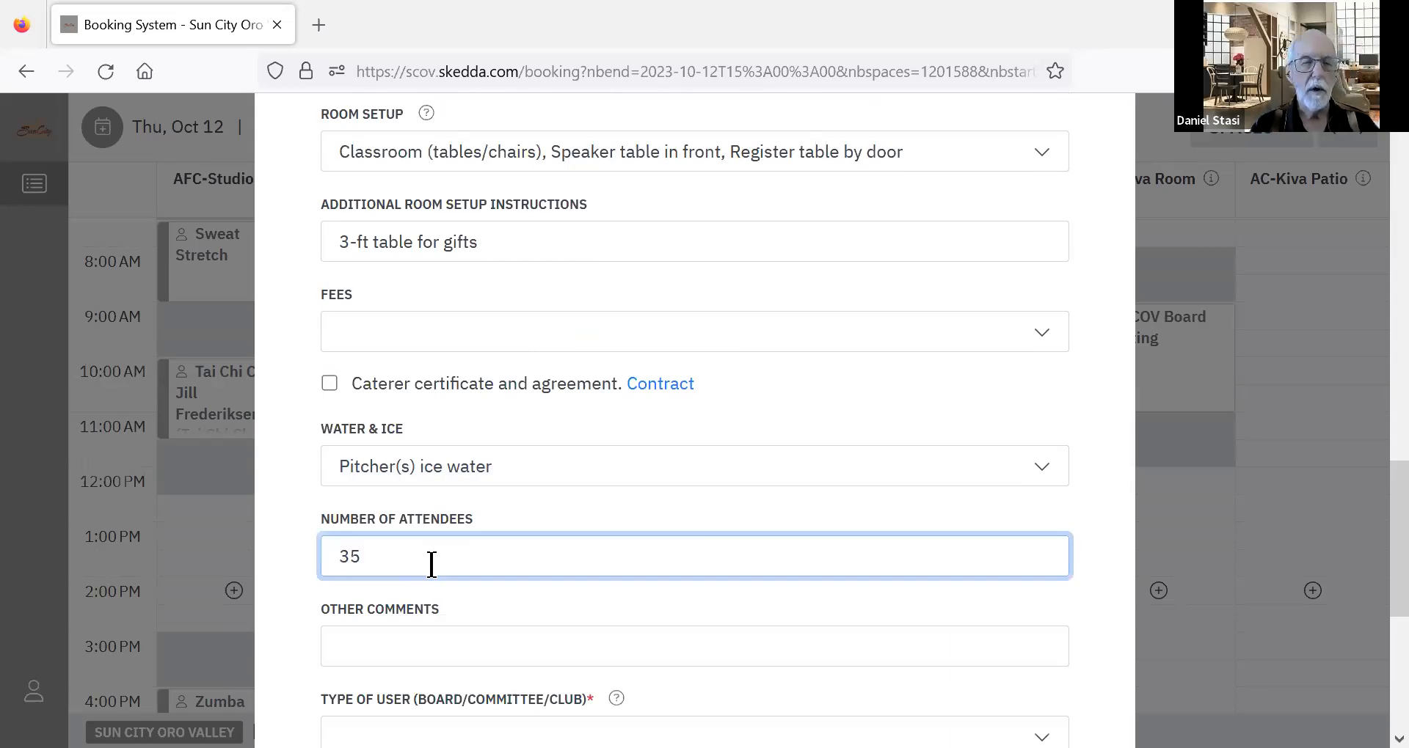
click(439, 656)
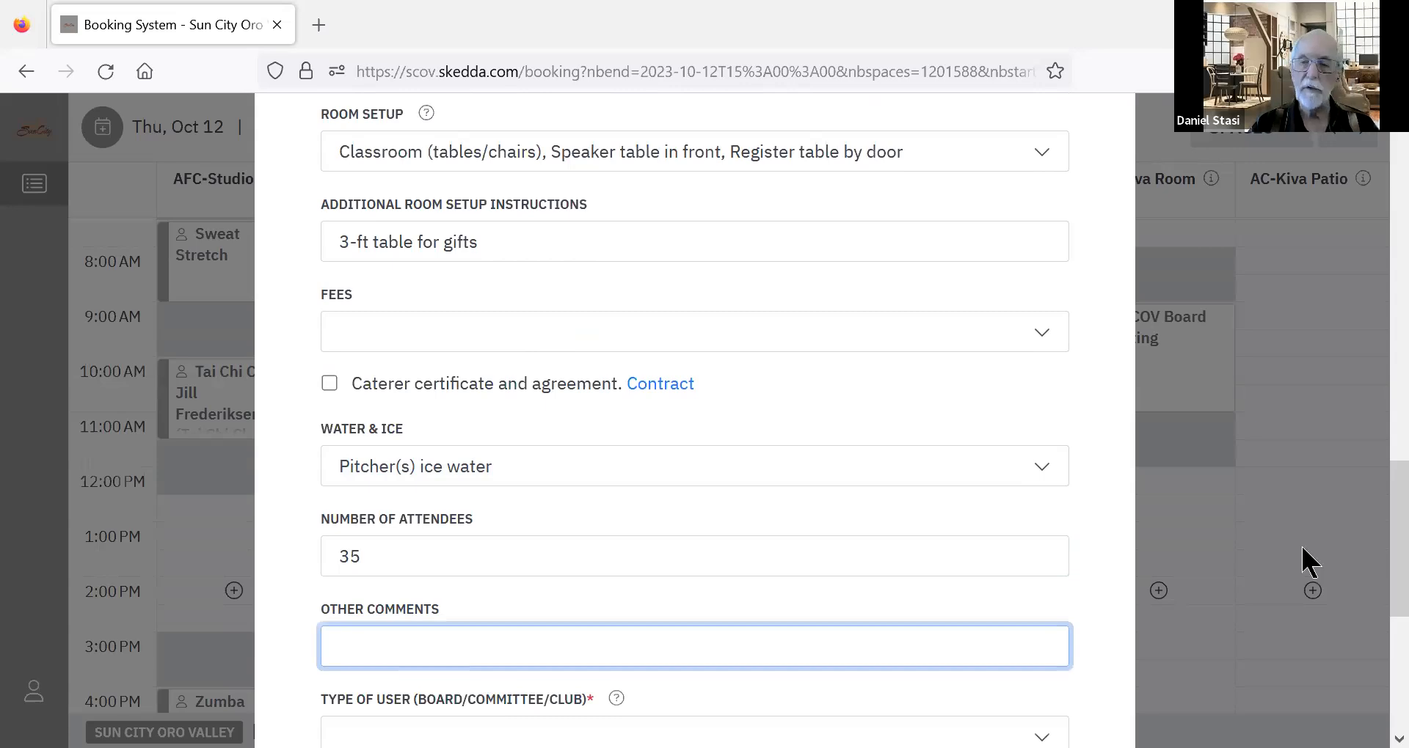
Choose Club as the type of user for the booking.
drag(1392, 489, 1391, 534)
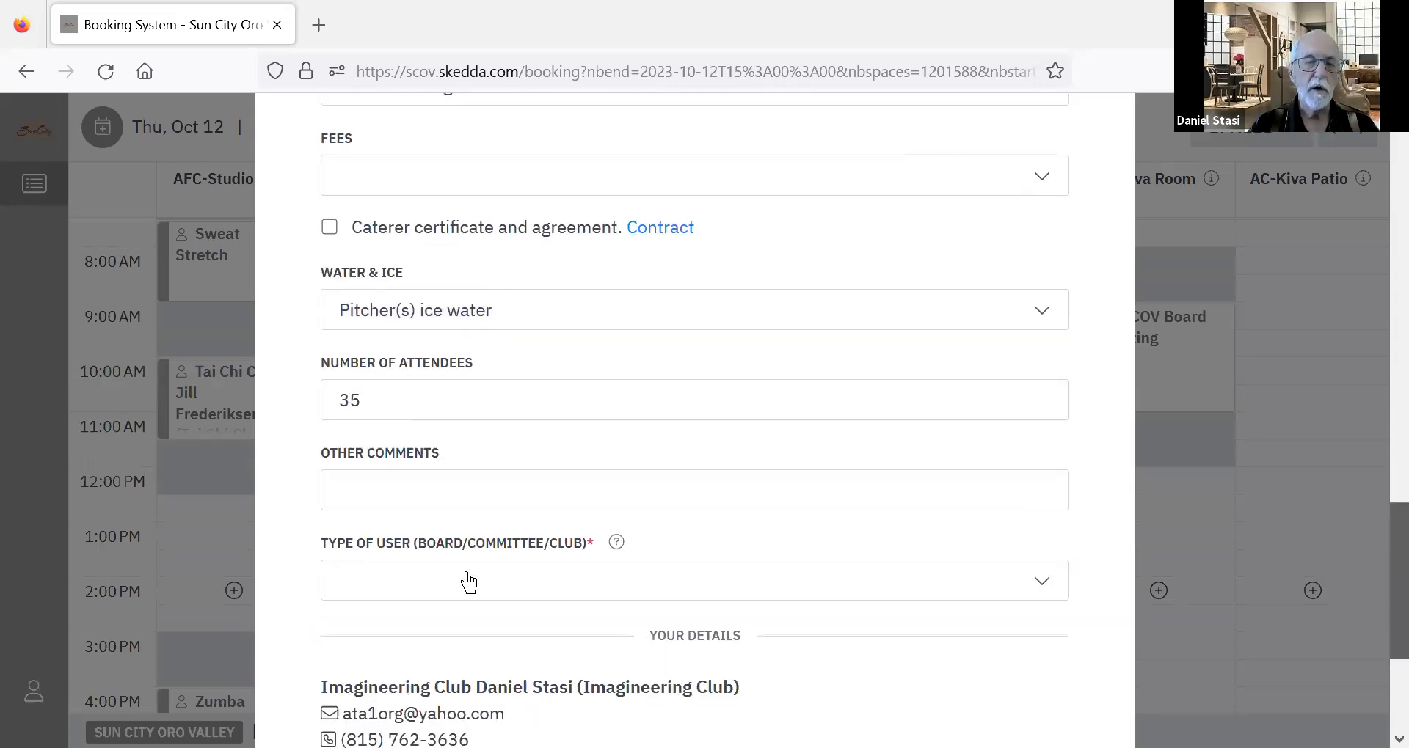
click(467, 581)
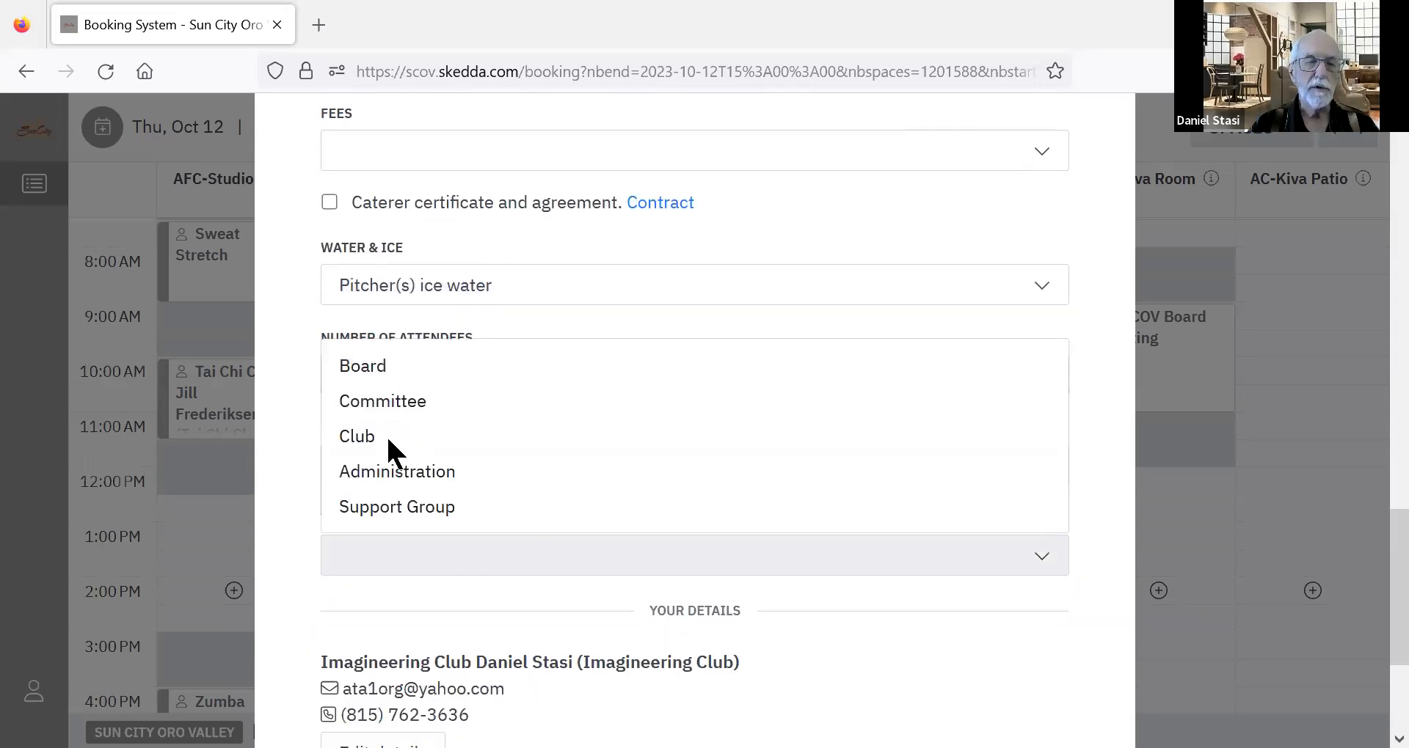
click(356, 436)
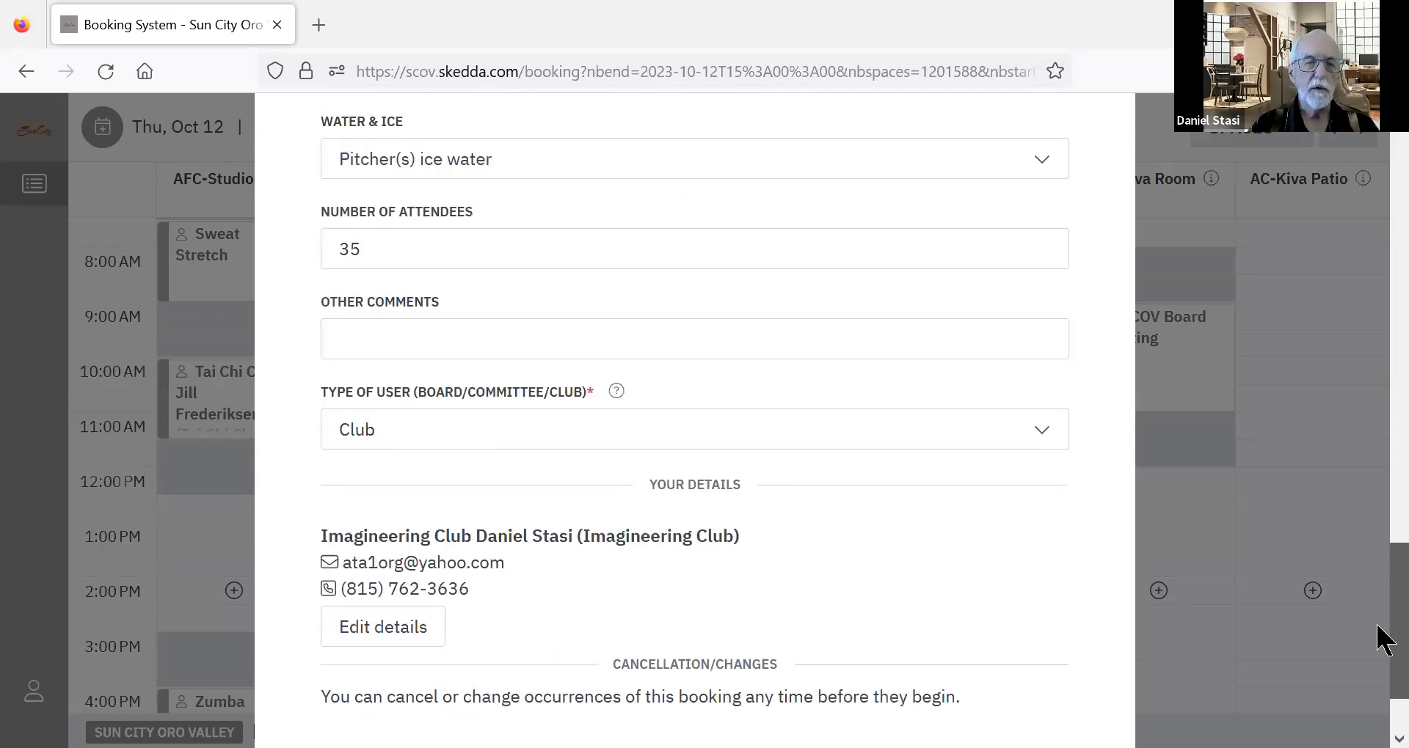
Add June 8, July 13 and August 10, 2023 as exceptions to the monthly repeat.
scroll(1384, 590, down, 2)
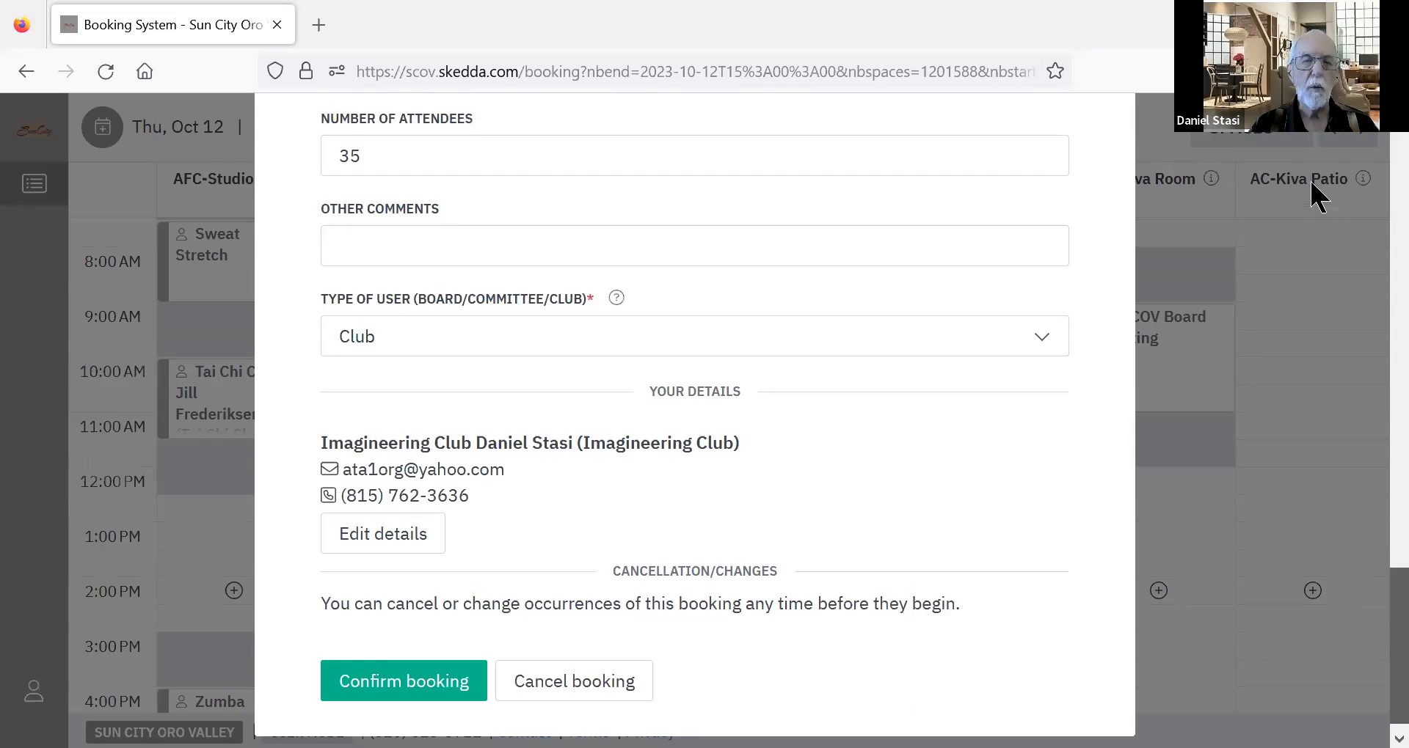
scroll(1307, 183, up, 10)
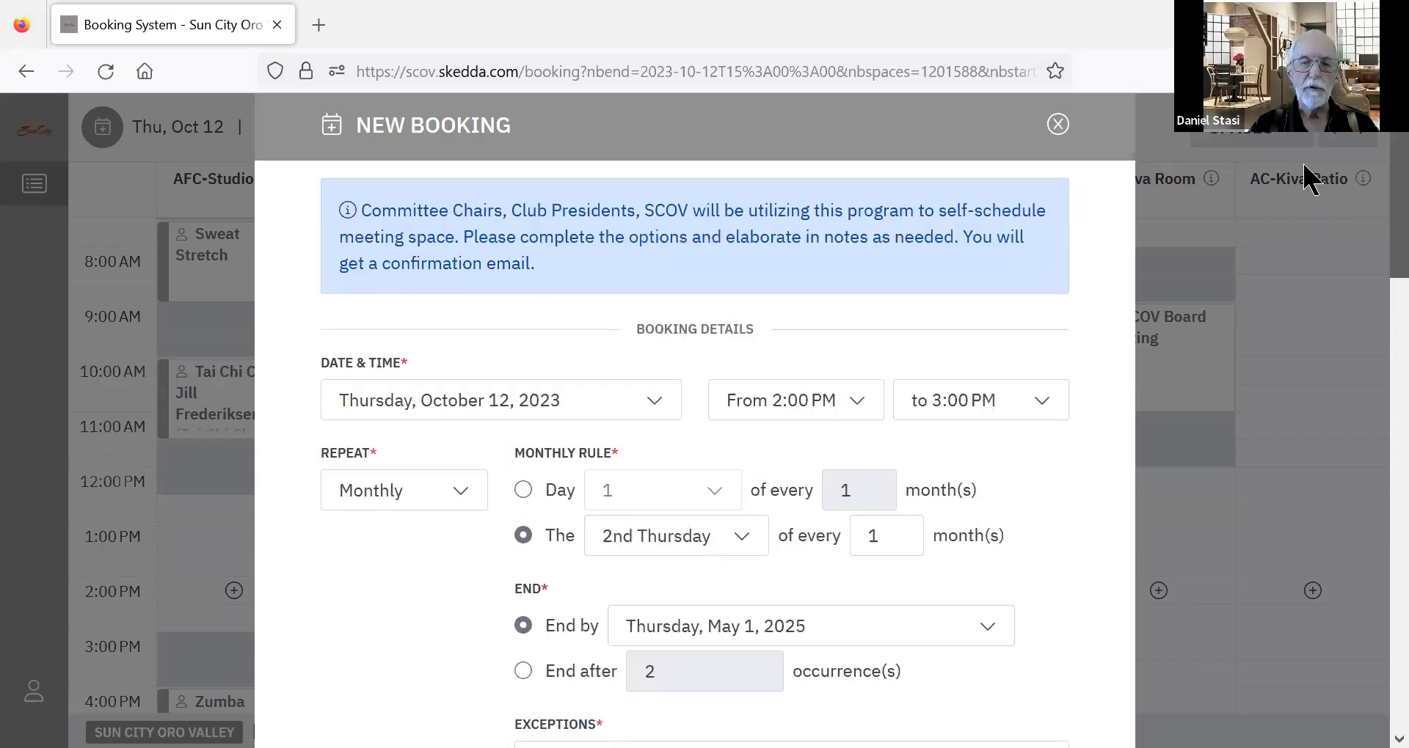
scroll(1309, 234, down, 3)
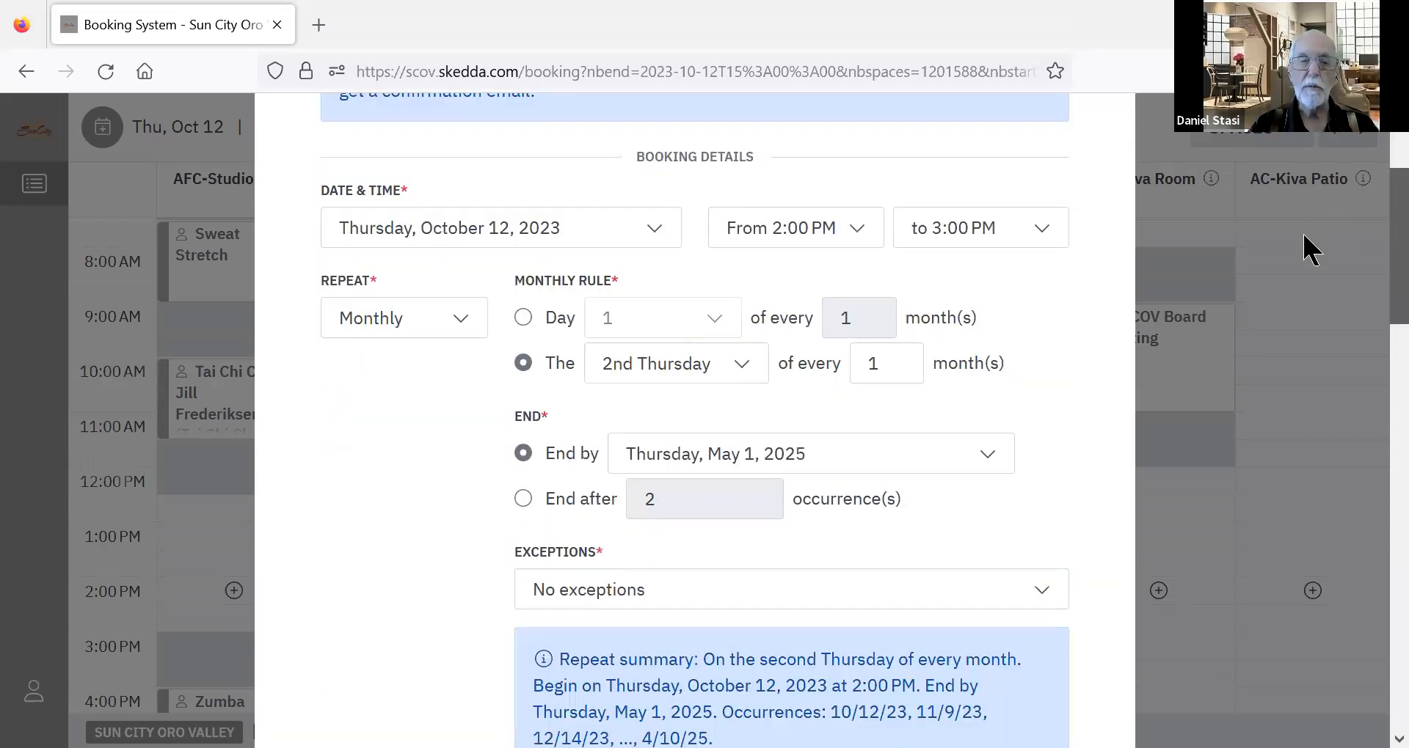
scroll(1305, 228, down, 3)
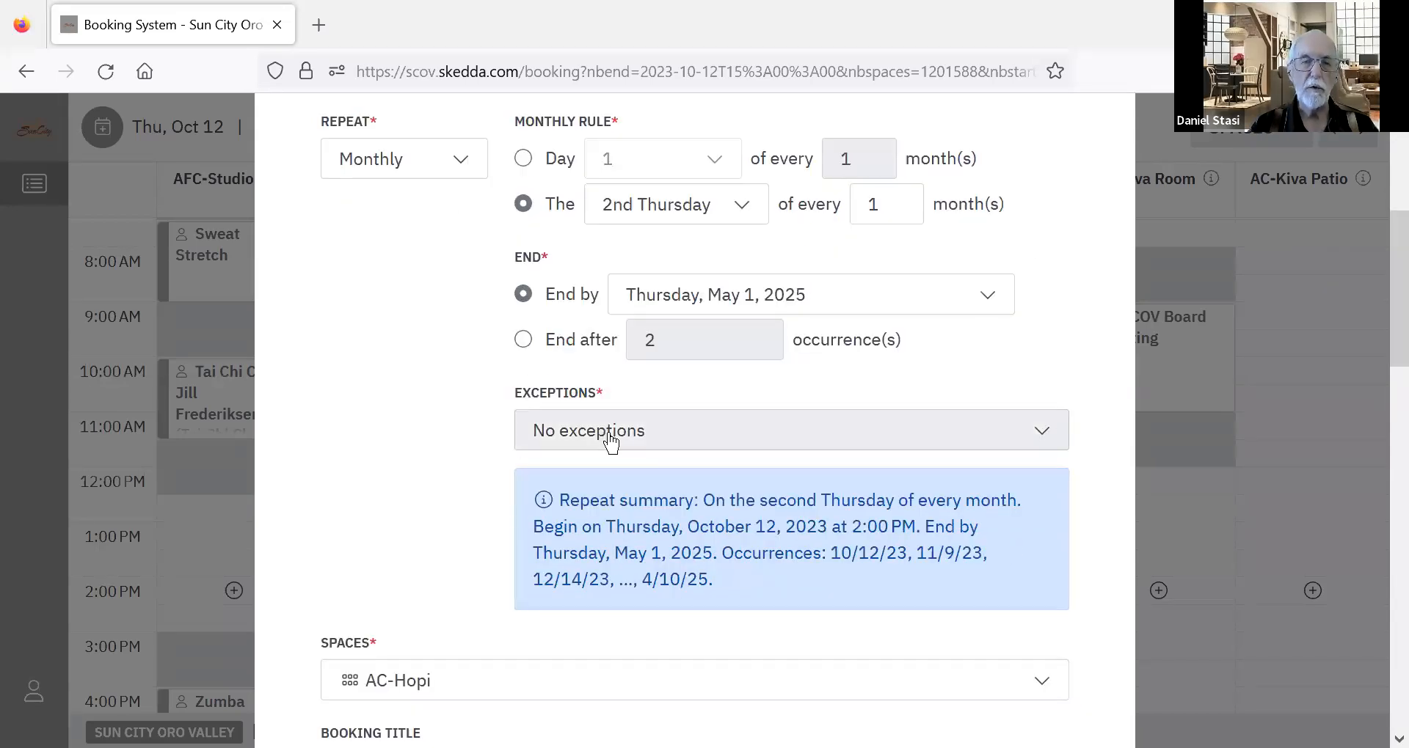
click(610, 440)
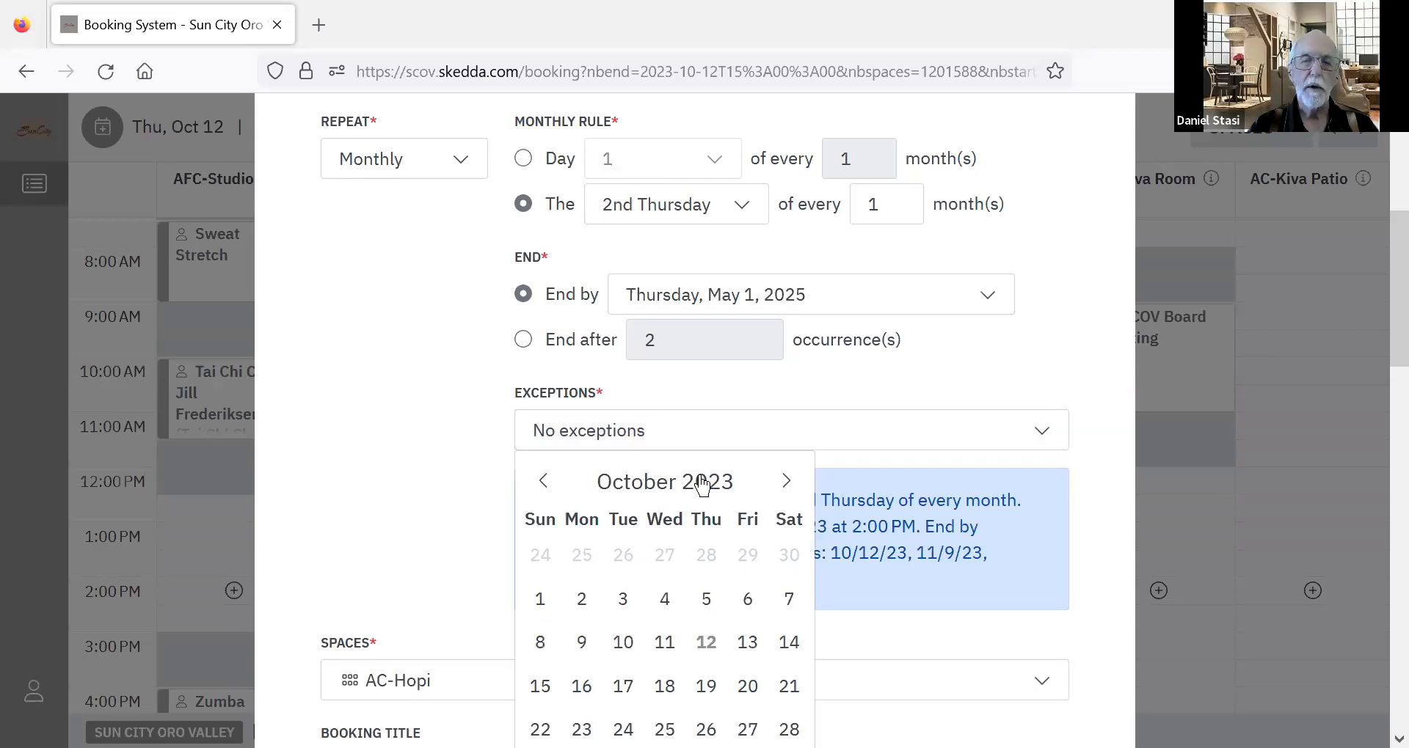
click(701, 483)
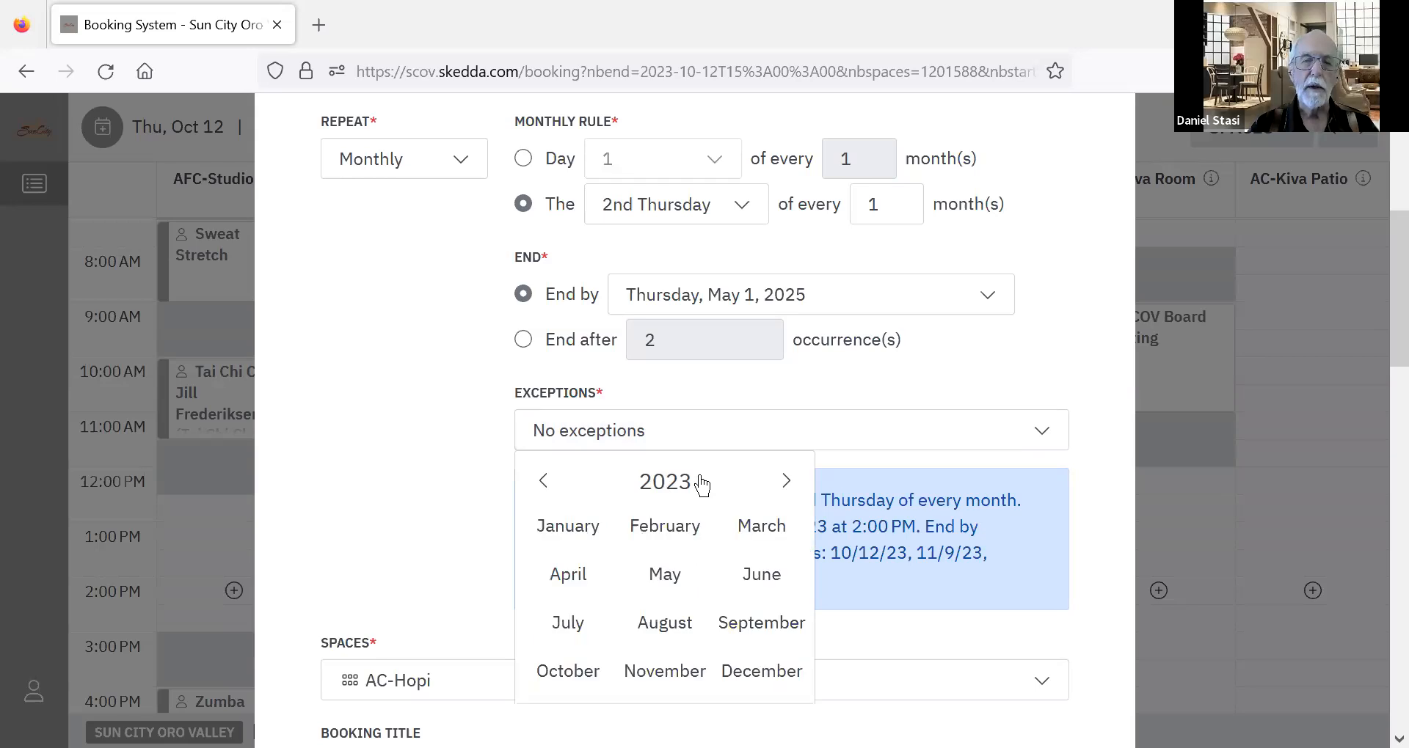
click(760, 578)
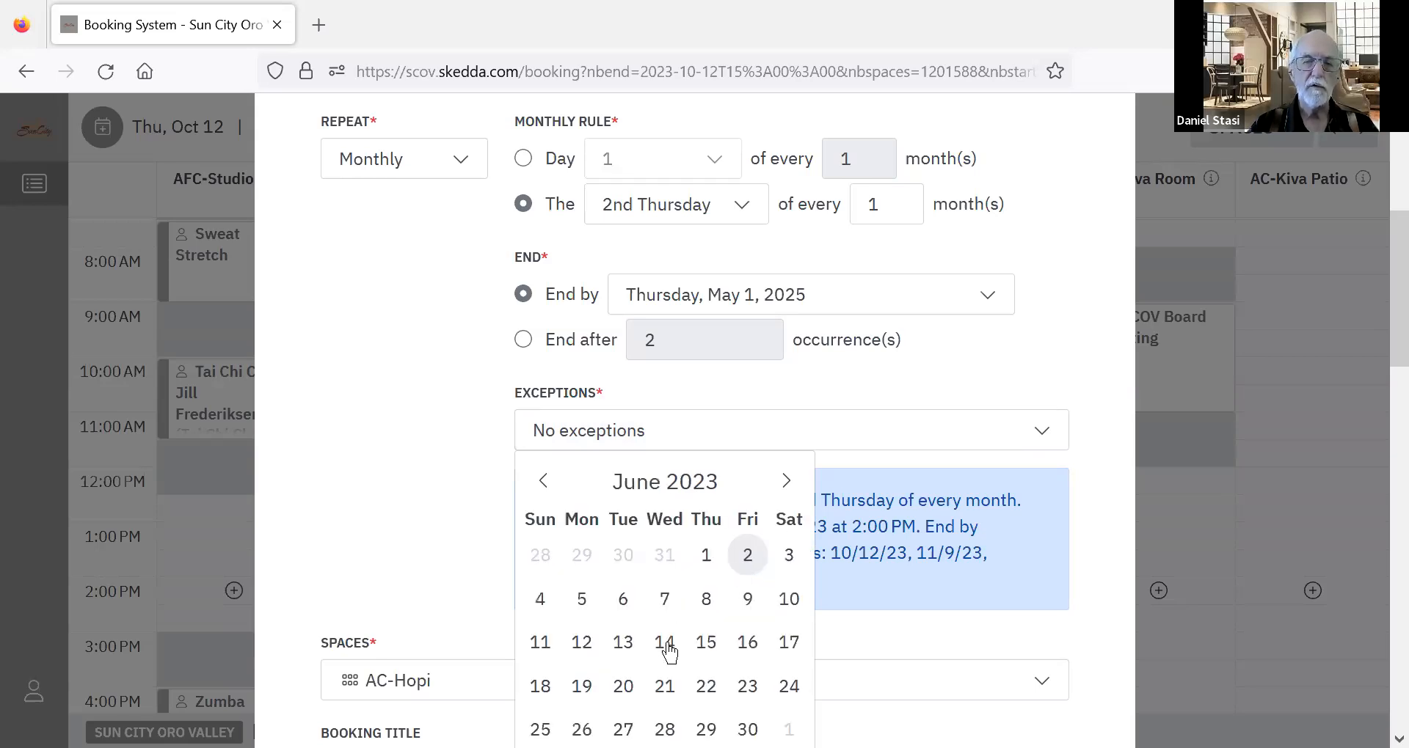
click(706, 610)
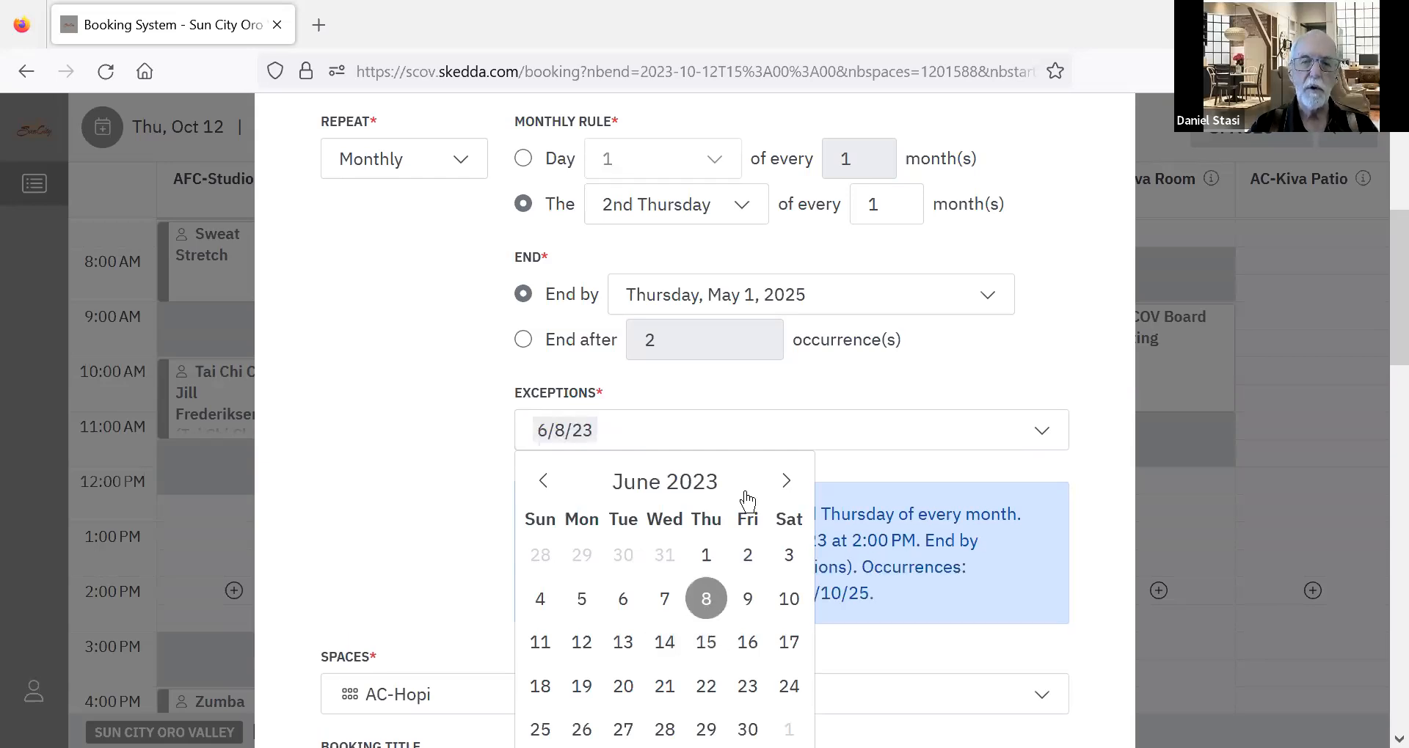
click(785, 485)
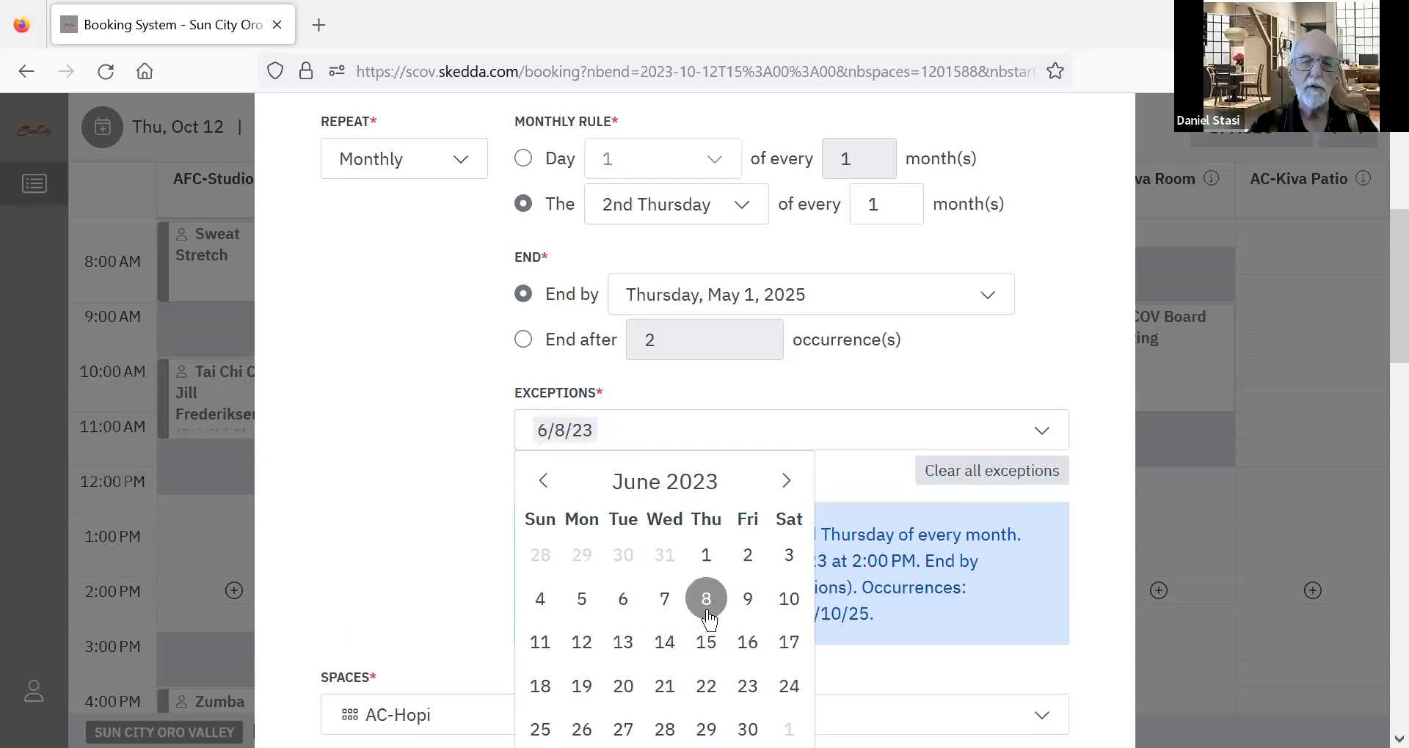
click(708, 643)
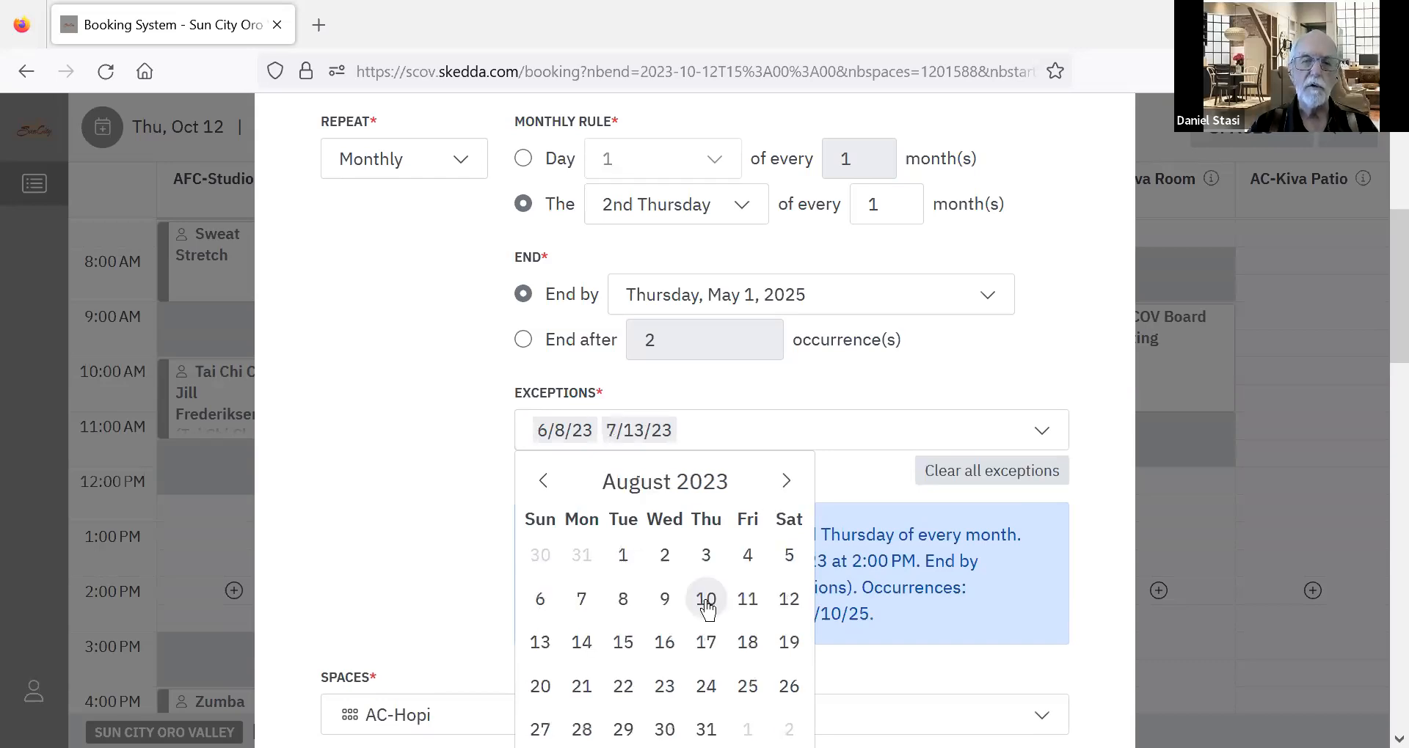
click(705, 600)
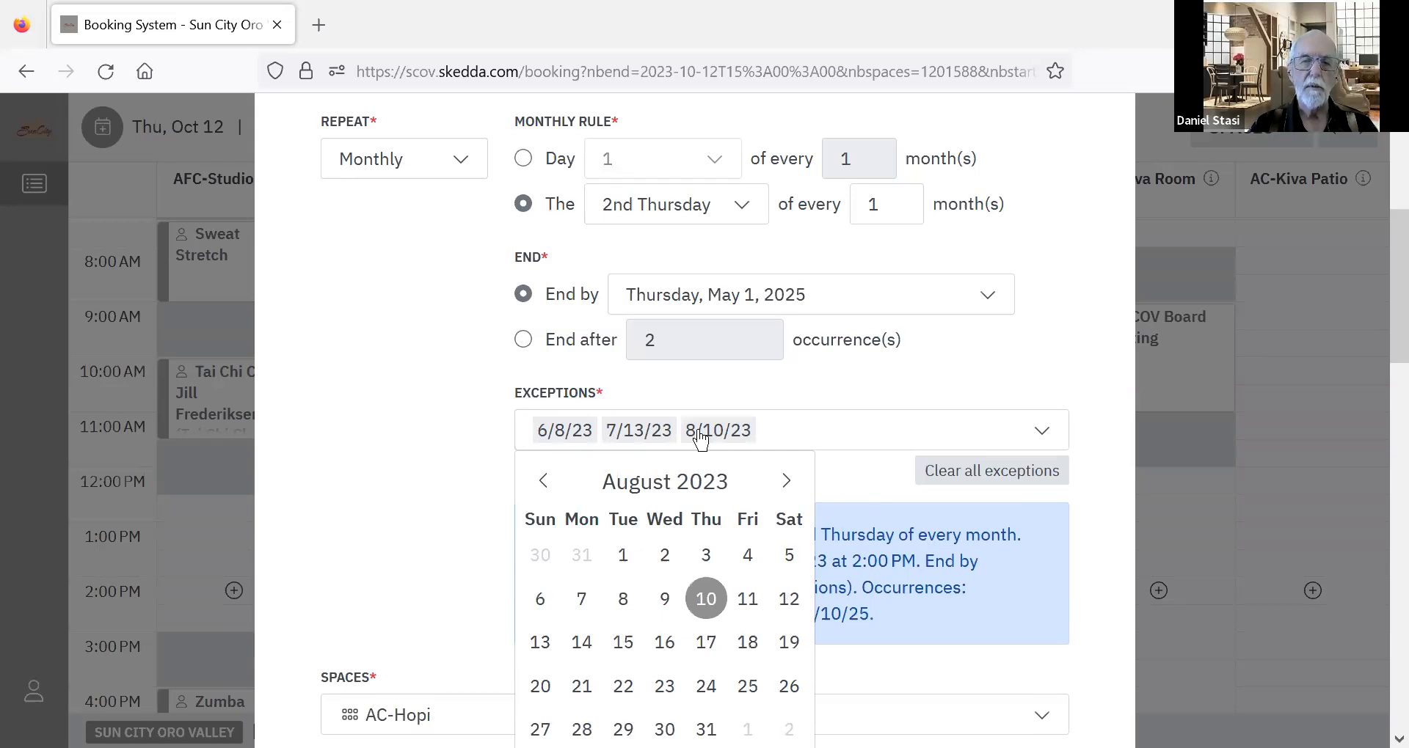
Add June 13, July 11 and August 8, 2024 as further exceptions to the monthly repeat.
click(707, 487)
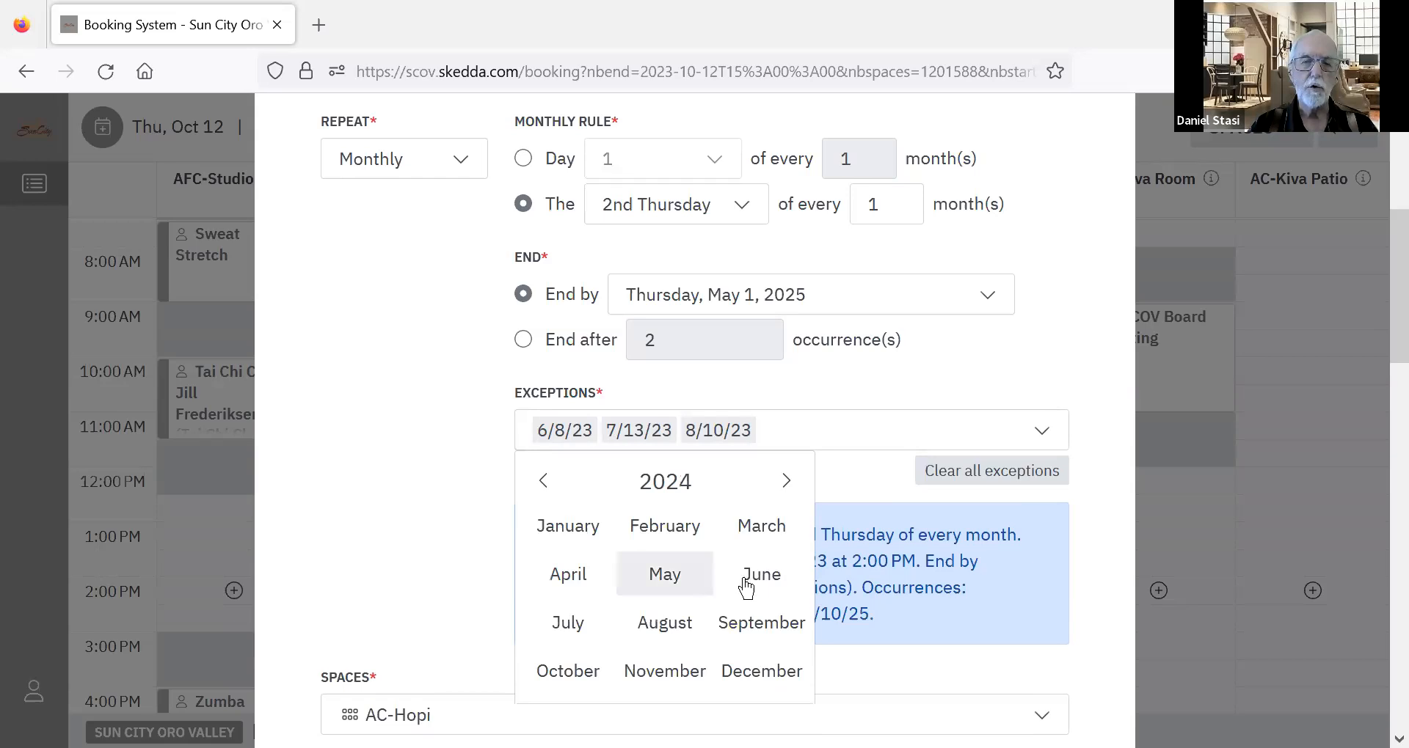
click(744, 585)
click(706, 640)
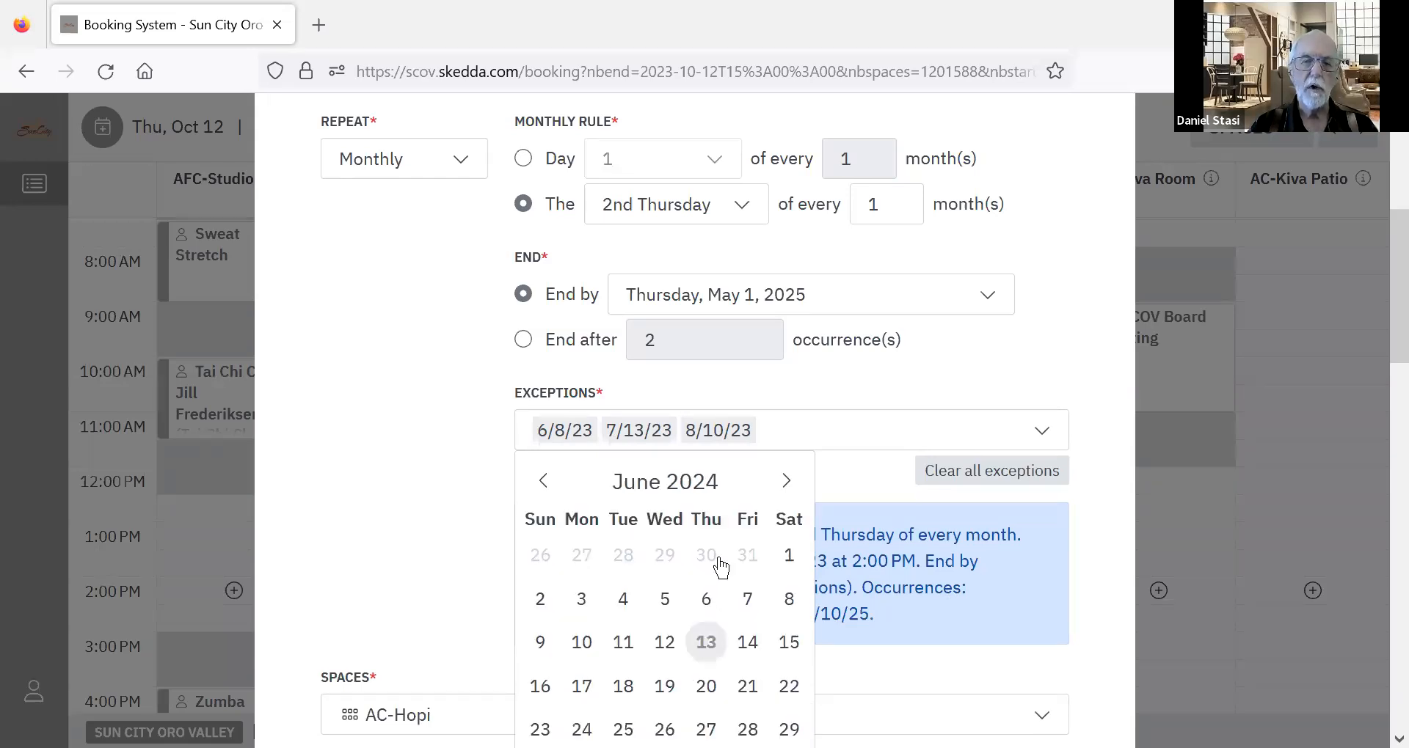
click(788, 484)
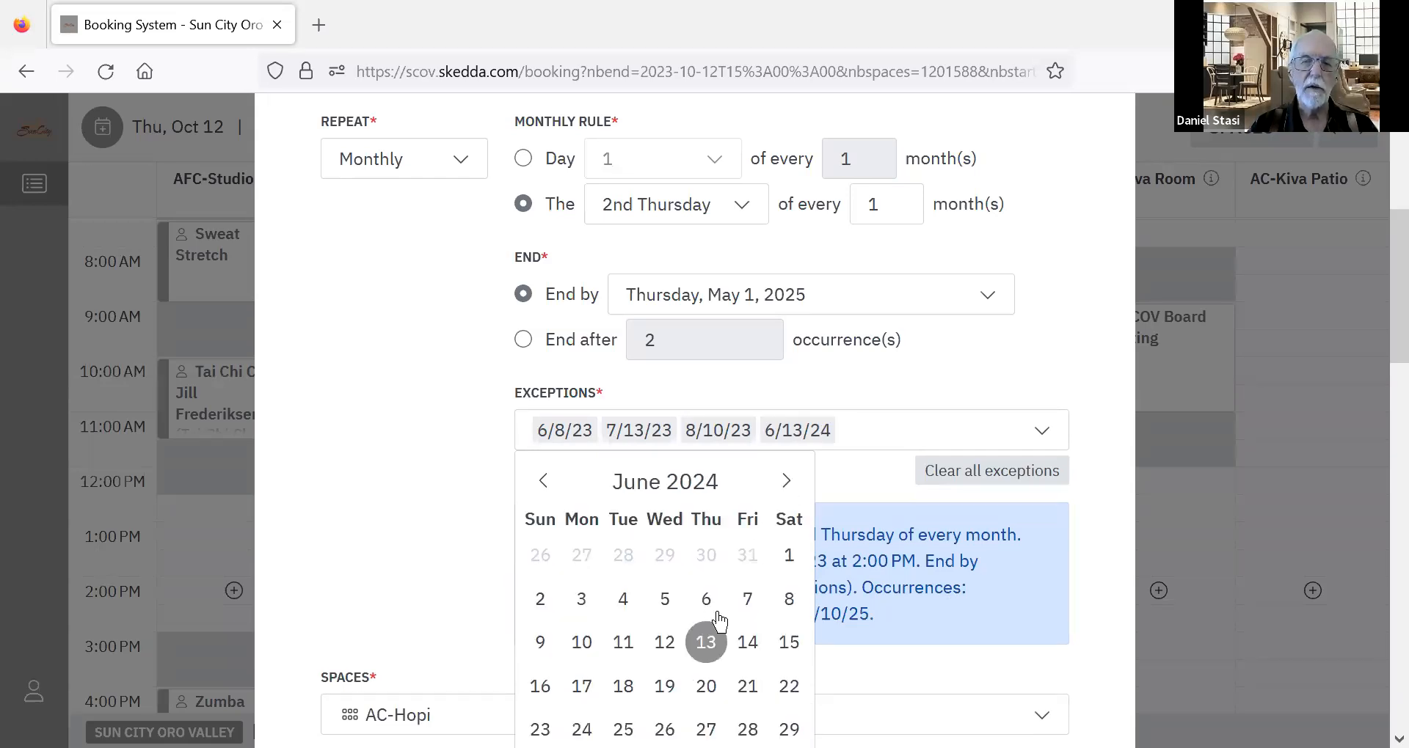
click(784, 481)
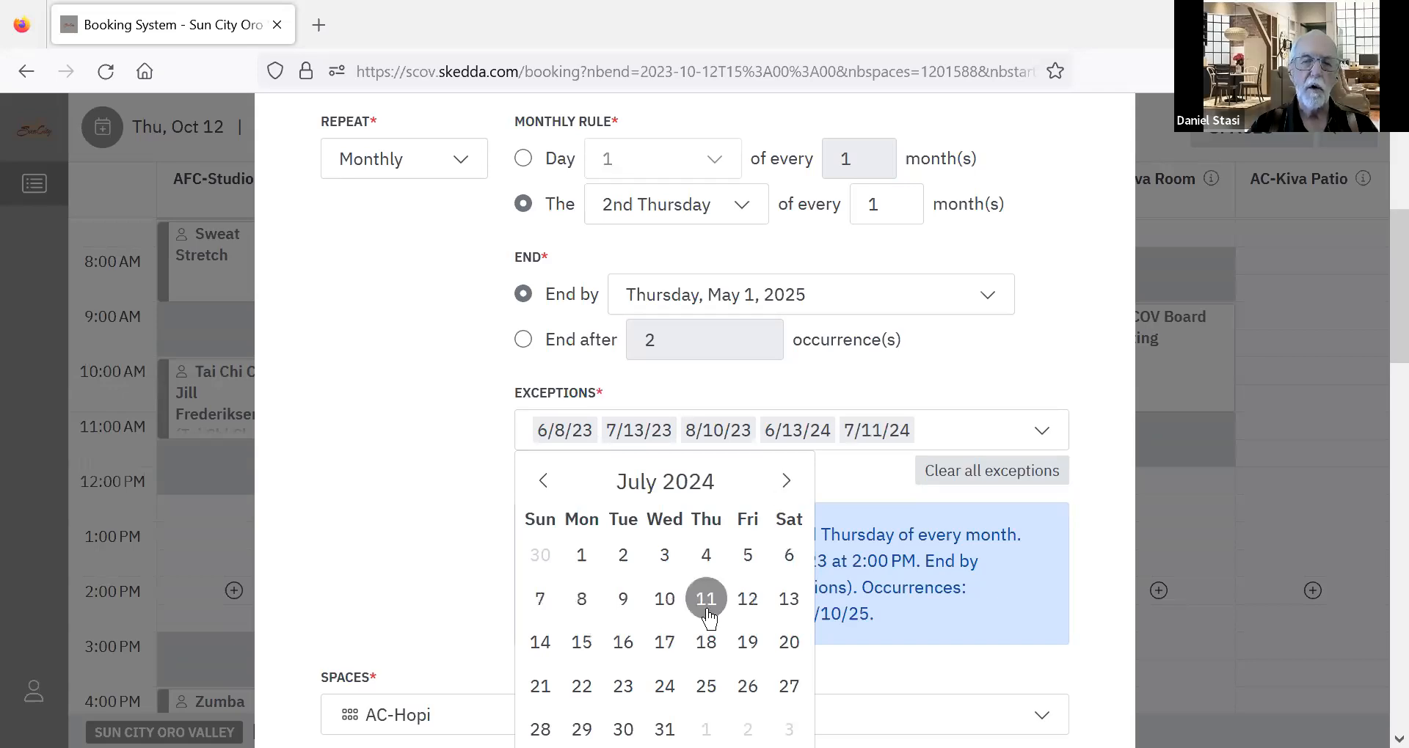
click(706, 607)
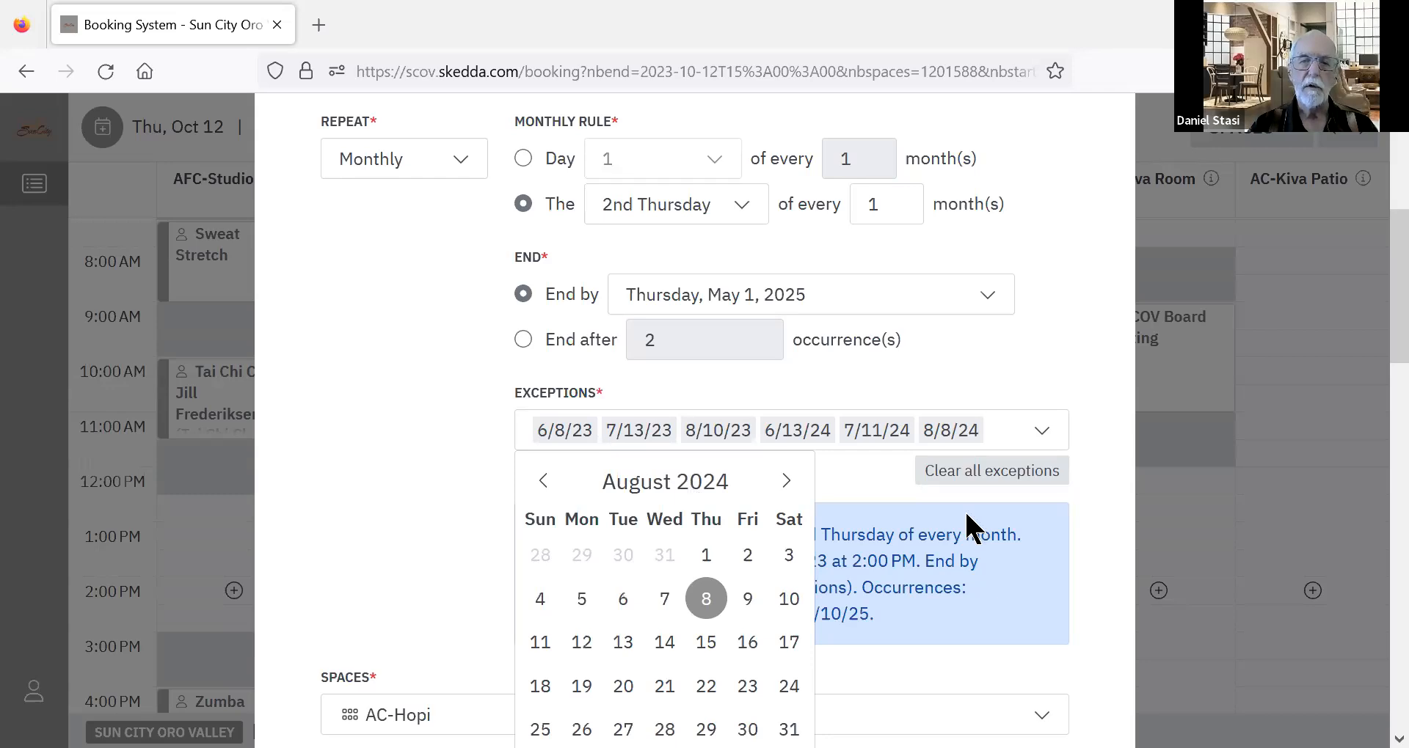
click(892, 694)
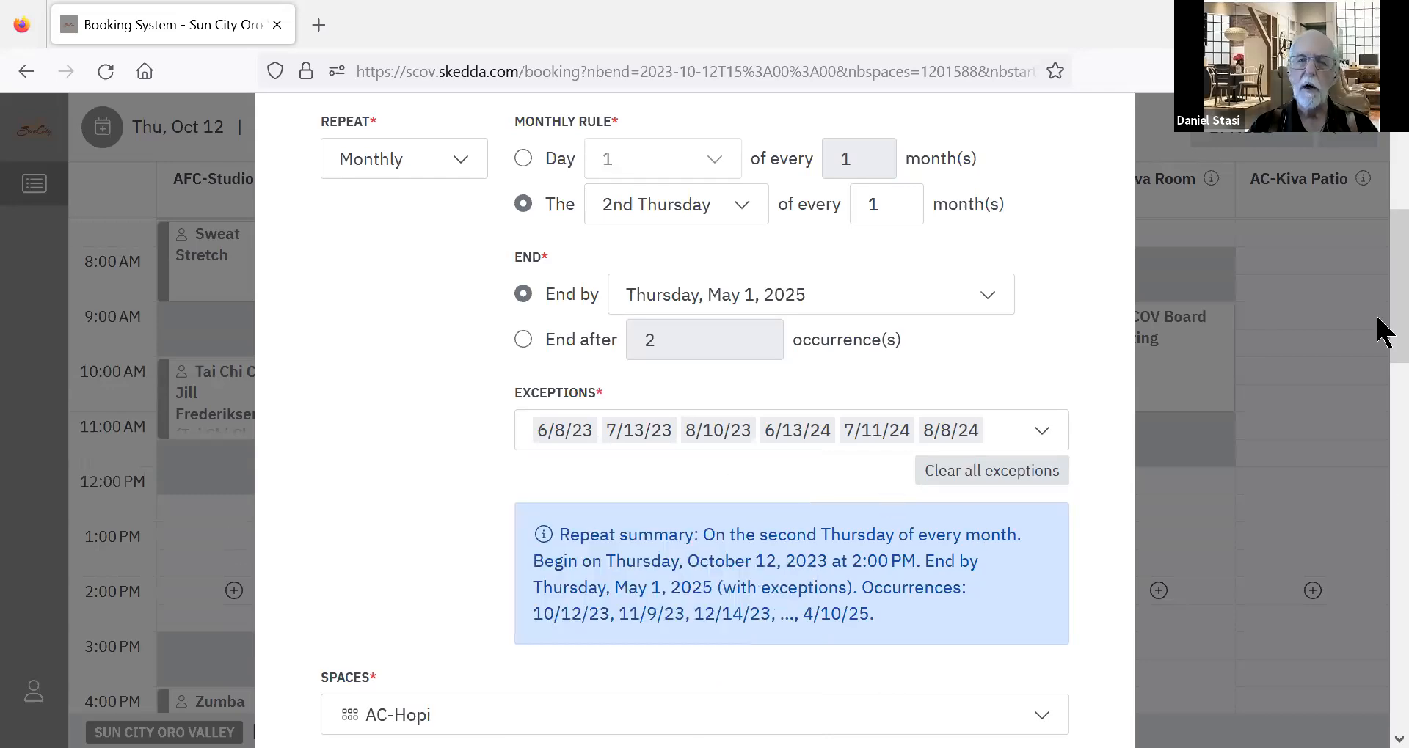
Review the repeat rule, exceptions and remaining details of the AC-Hopi booking and confirm the booking.
scroll(1379, 328, down, 1)
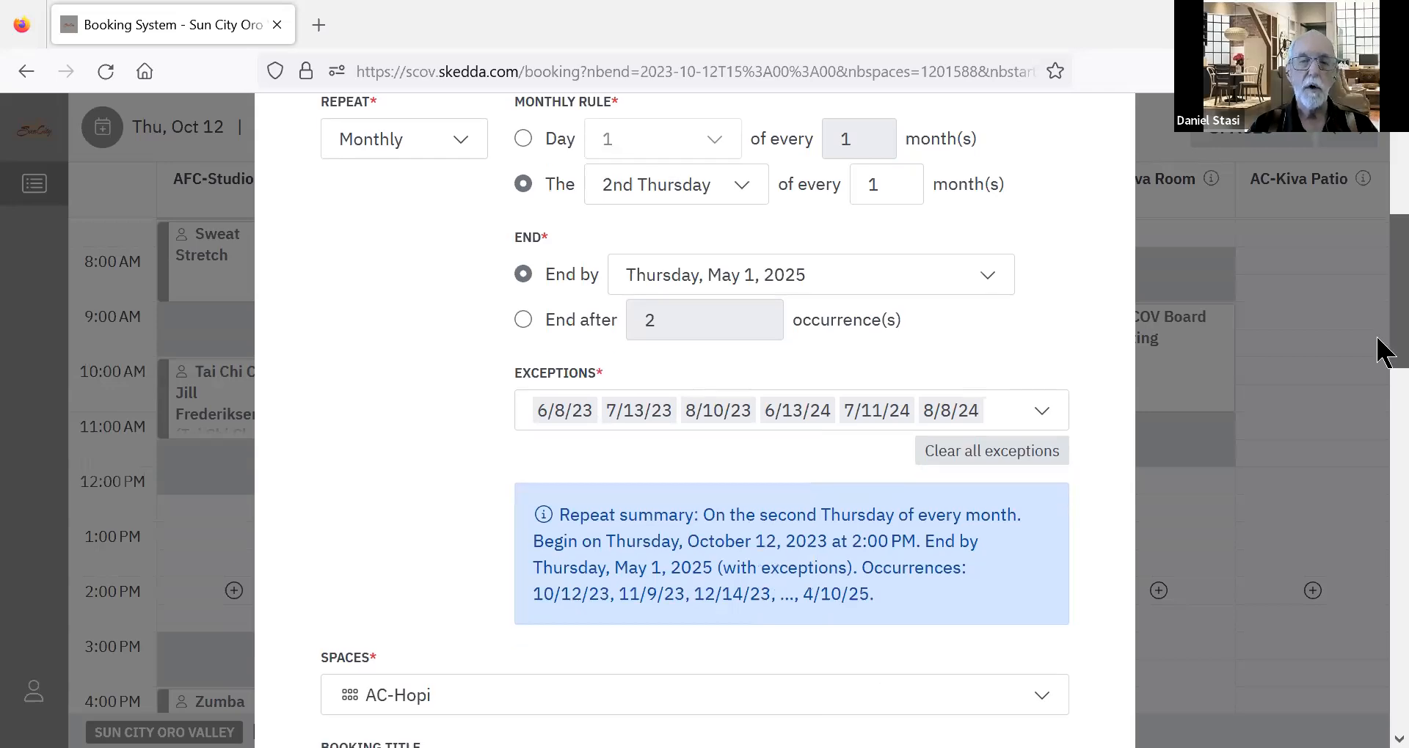
scroll(1380, 338, down, 2)
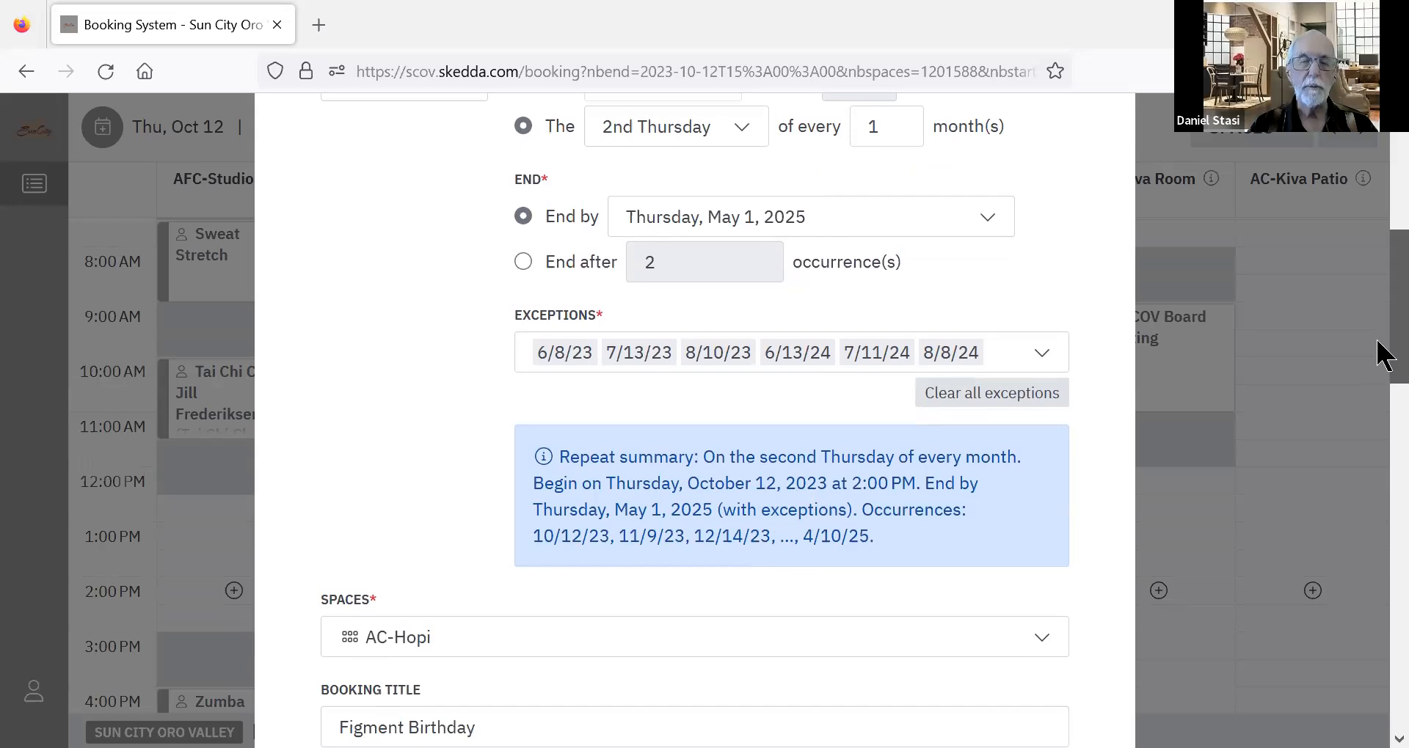
scroll(1379, 354, down, 1)
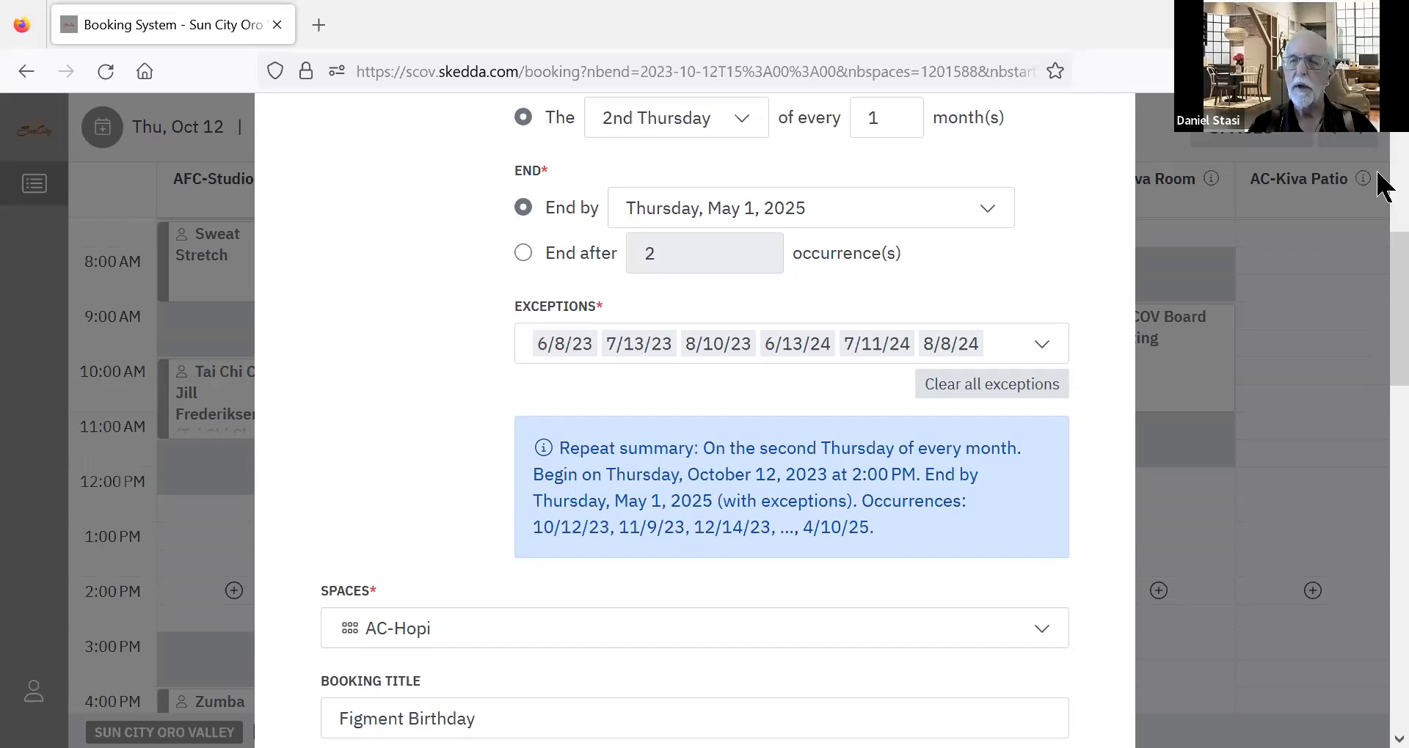
scroll(1383, 337, down, 2)
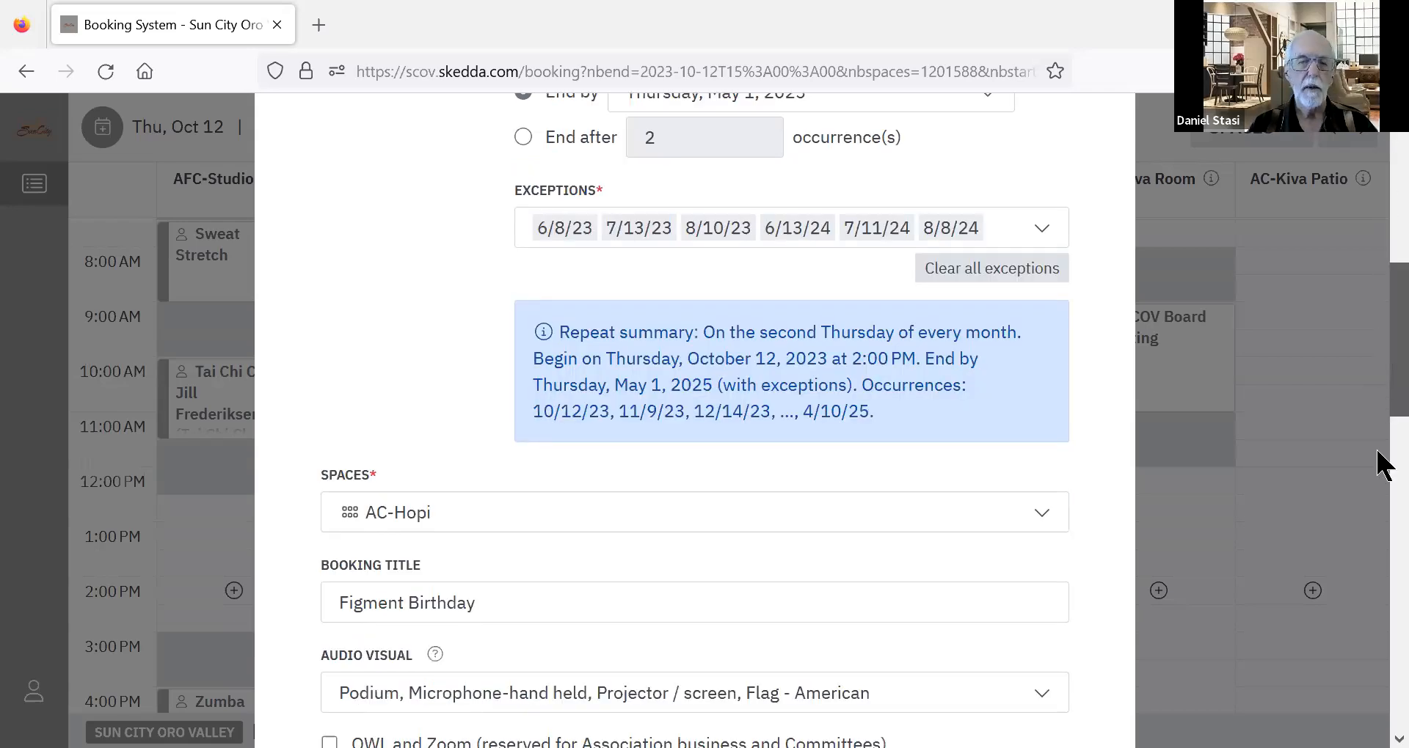
scroll(1378, 528, down, 10)
scroll(1378, 646, down, 3)
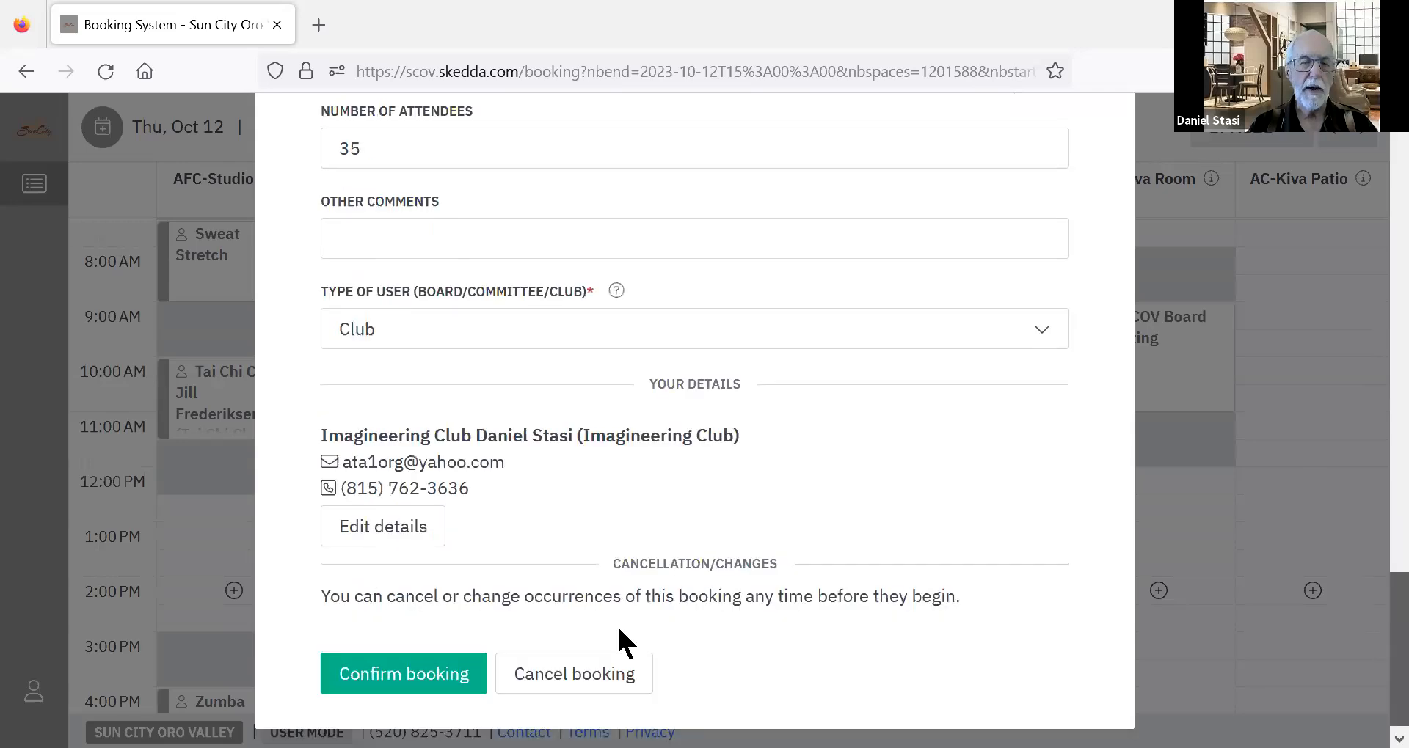
click(452, 671)
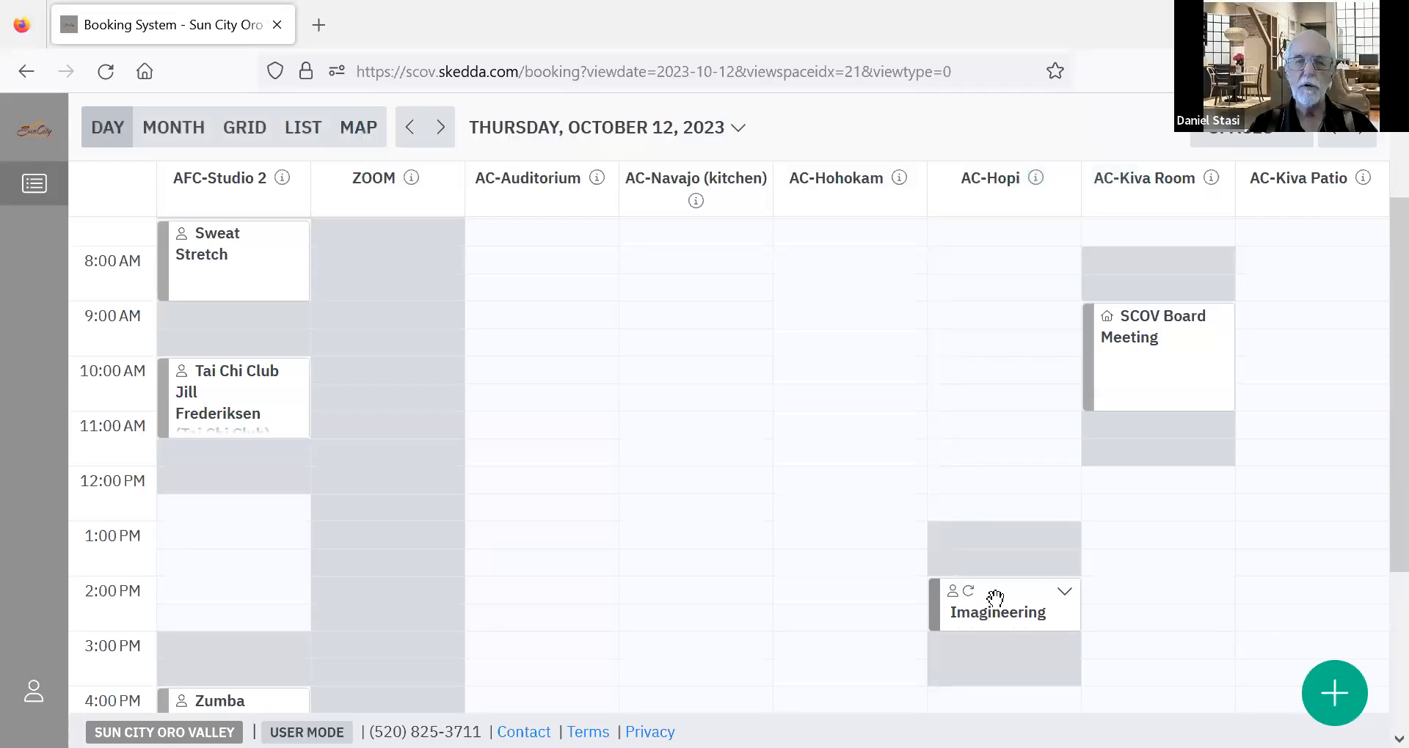
Open the October 12 AC-Hopi booking for editing, applying the edit to this and following occurrences.
click(1065, 596)
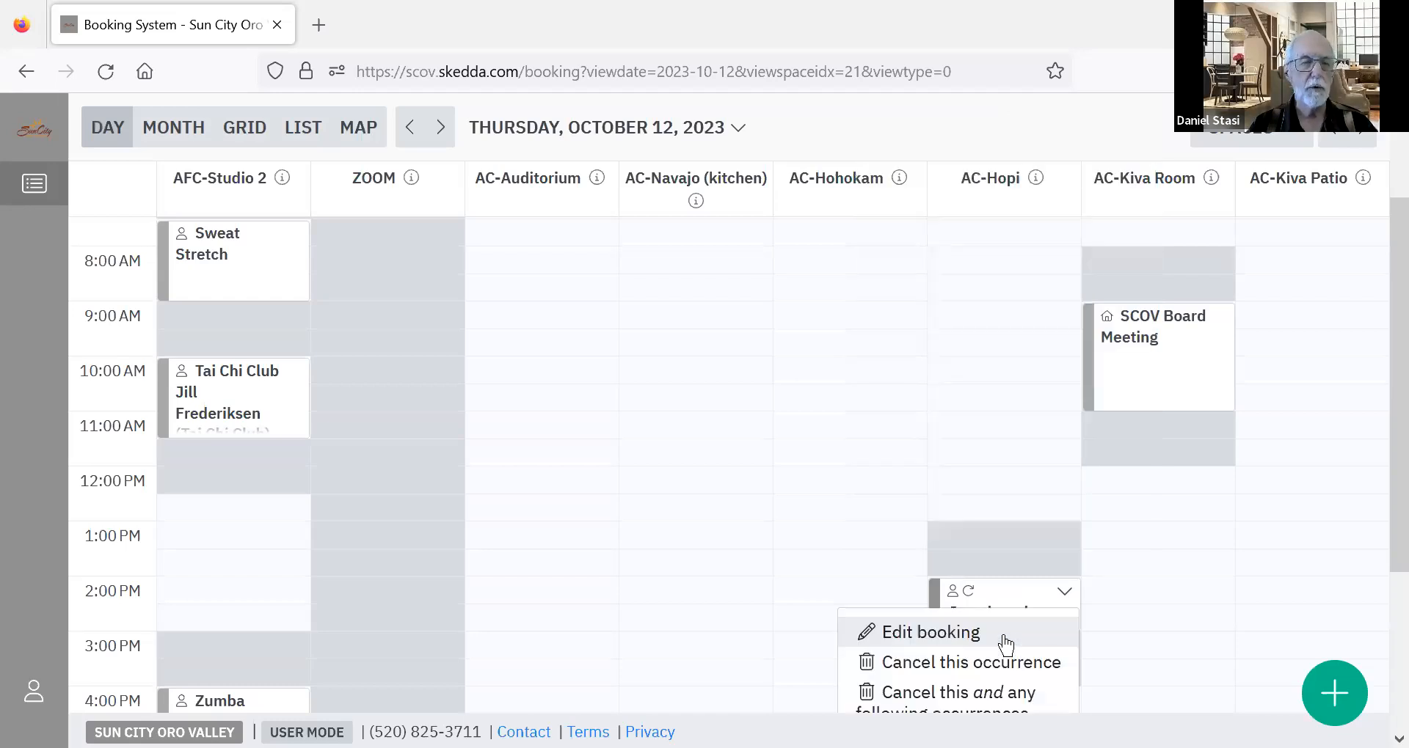
click(1006, 645)
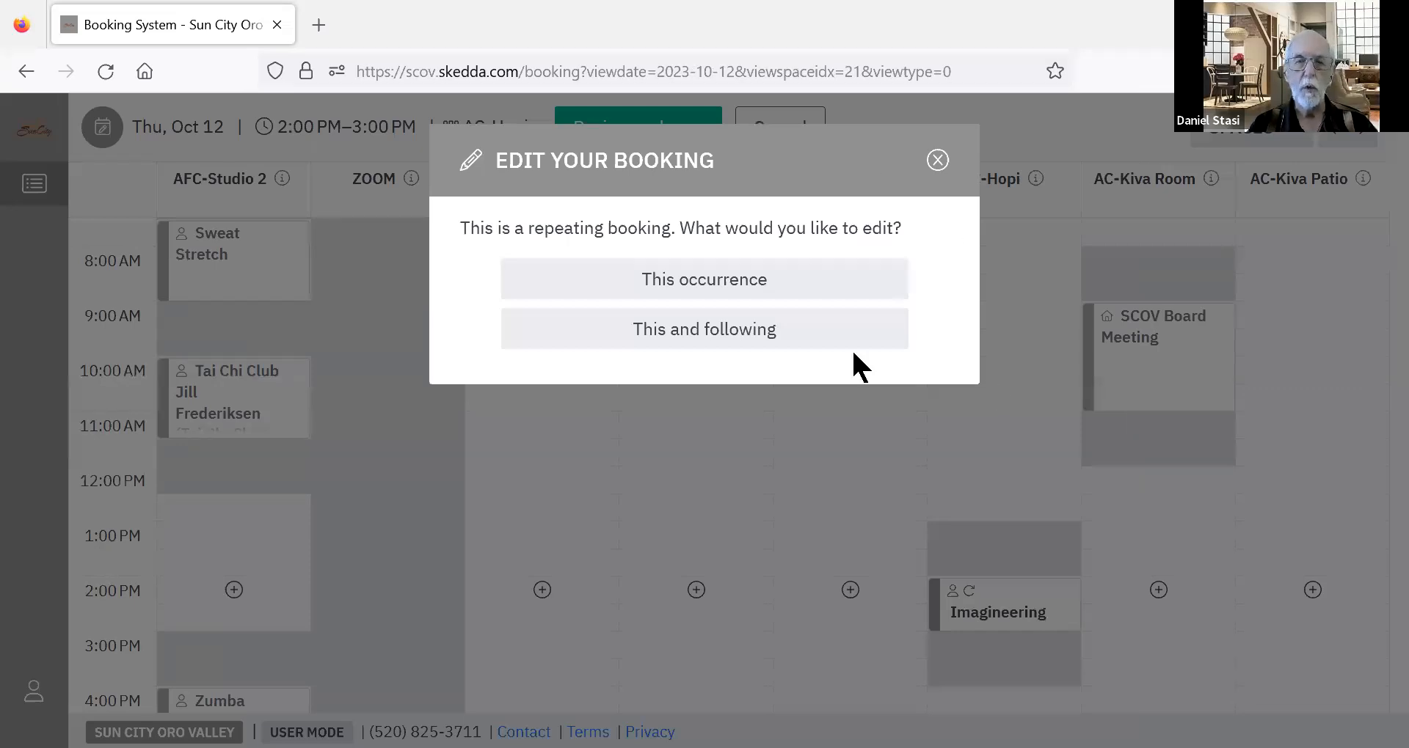
click(745, 330)
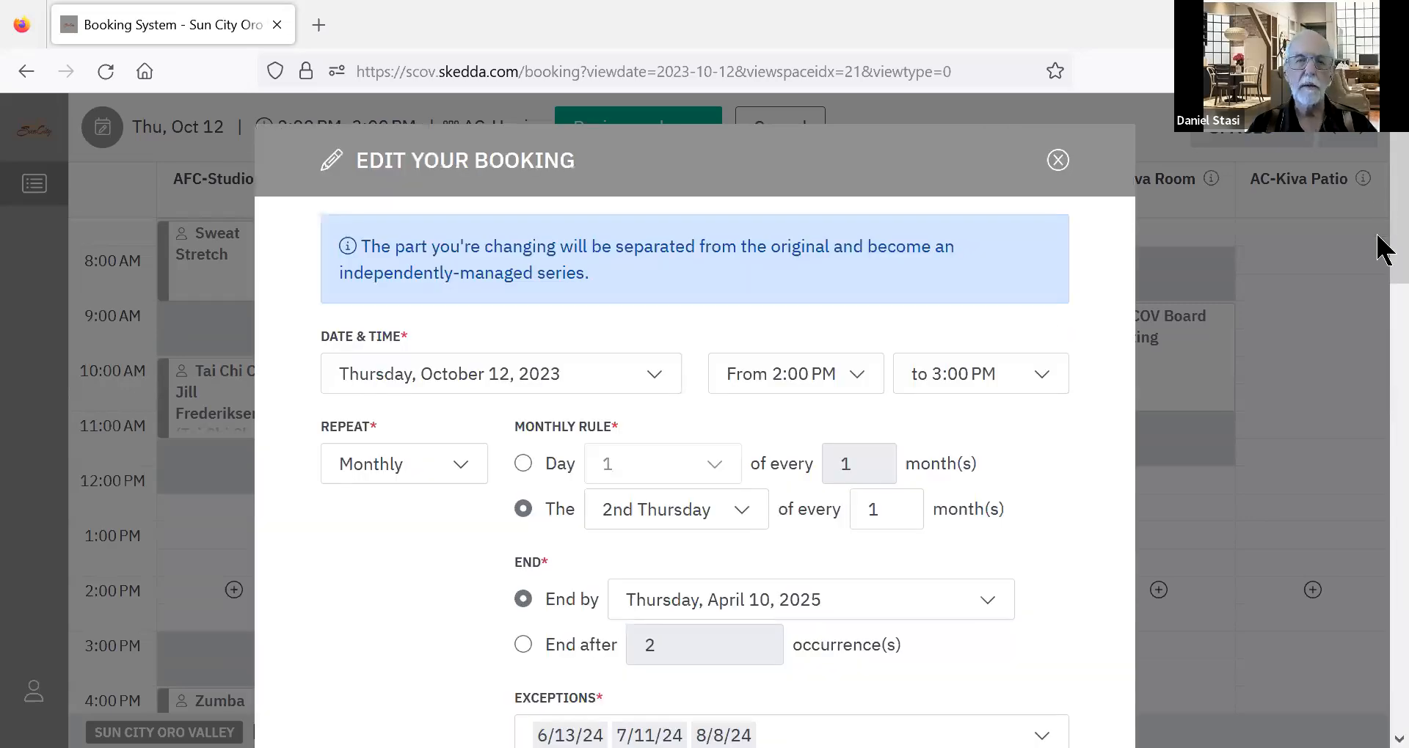
Set the end time of the AC-Hopi booking series to 3:30 PM.
scroll(1378, 249, down, 3)
scroll(1383, 254, up, 1)
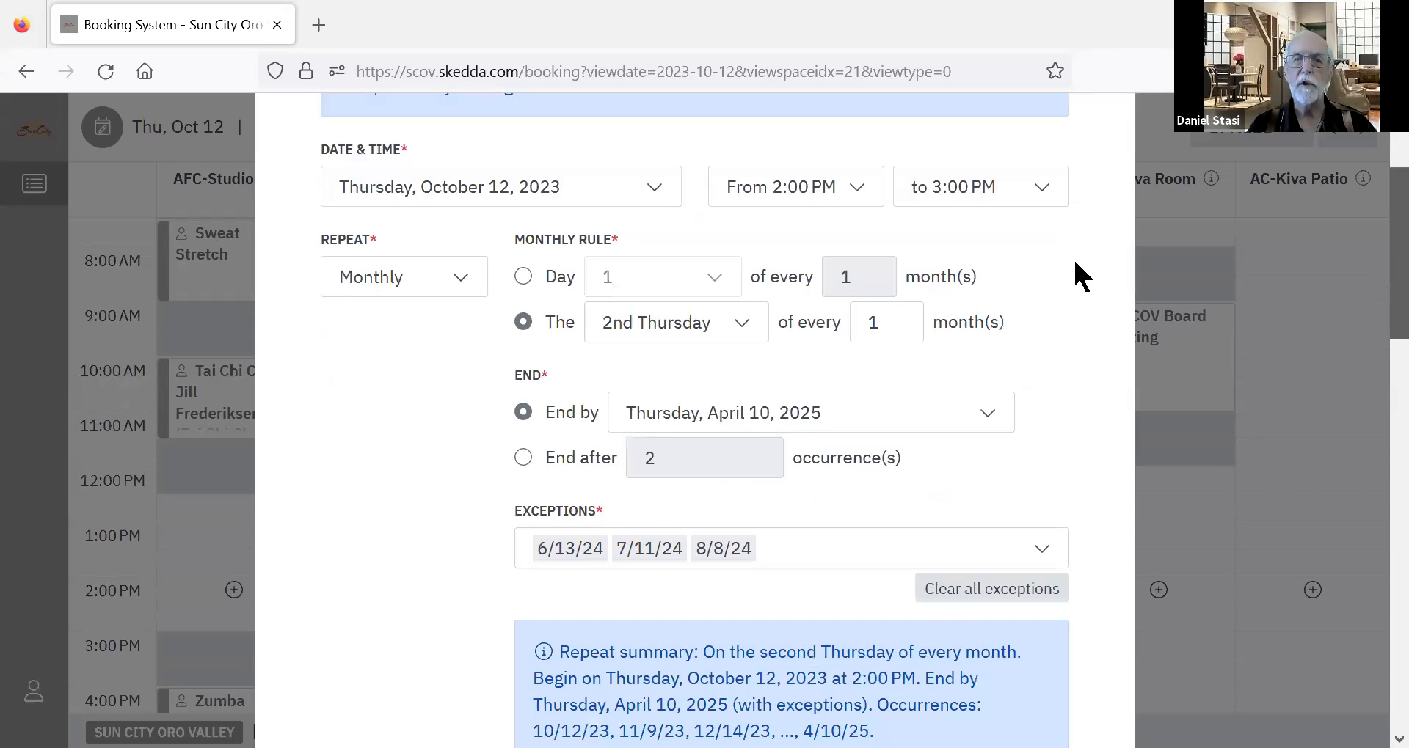
scroll(1056, 250, up, 1)
click(1045, 237)
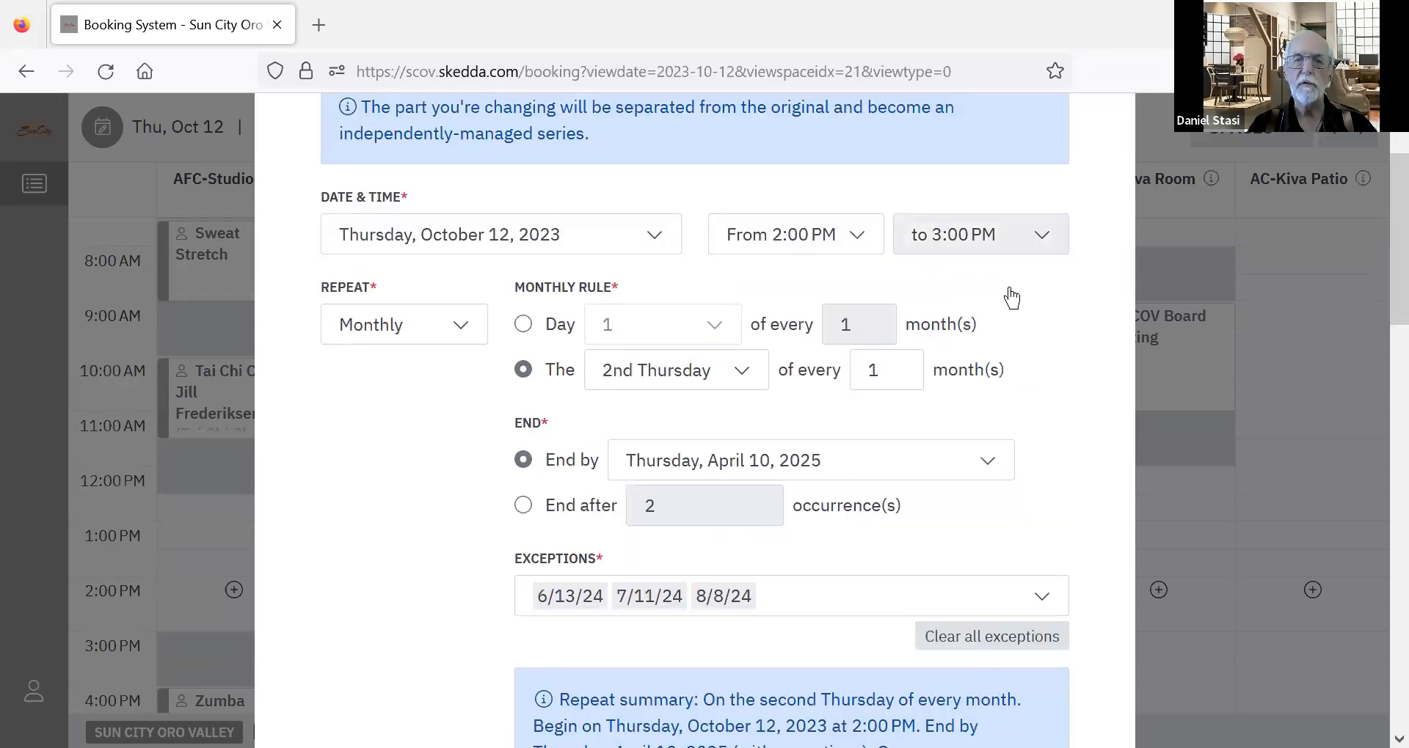
click(982, 347)
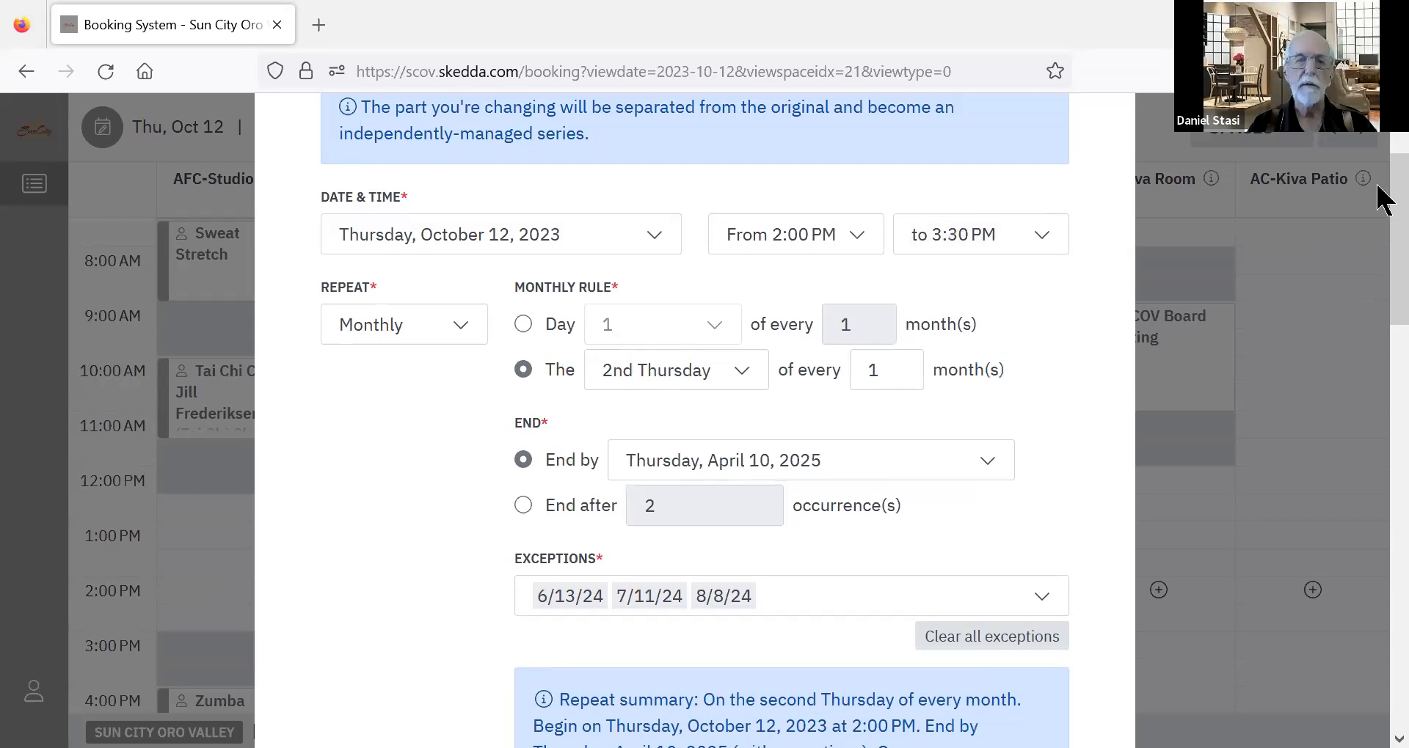
Extend the booking title to read Figment Birthday 100 years.
drag(1383, 223, 1383, 348)
scroll(758, 345, down, 2)
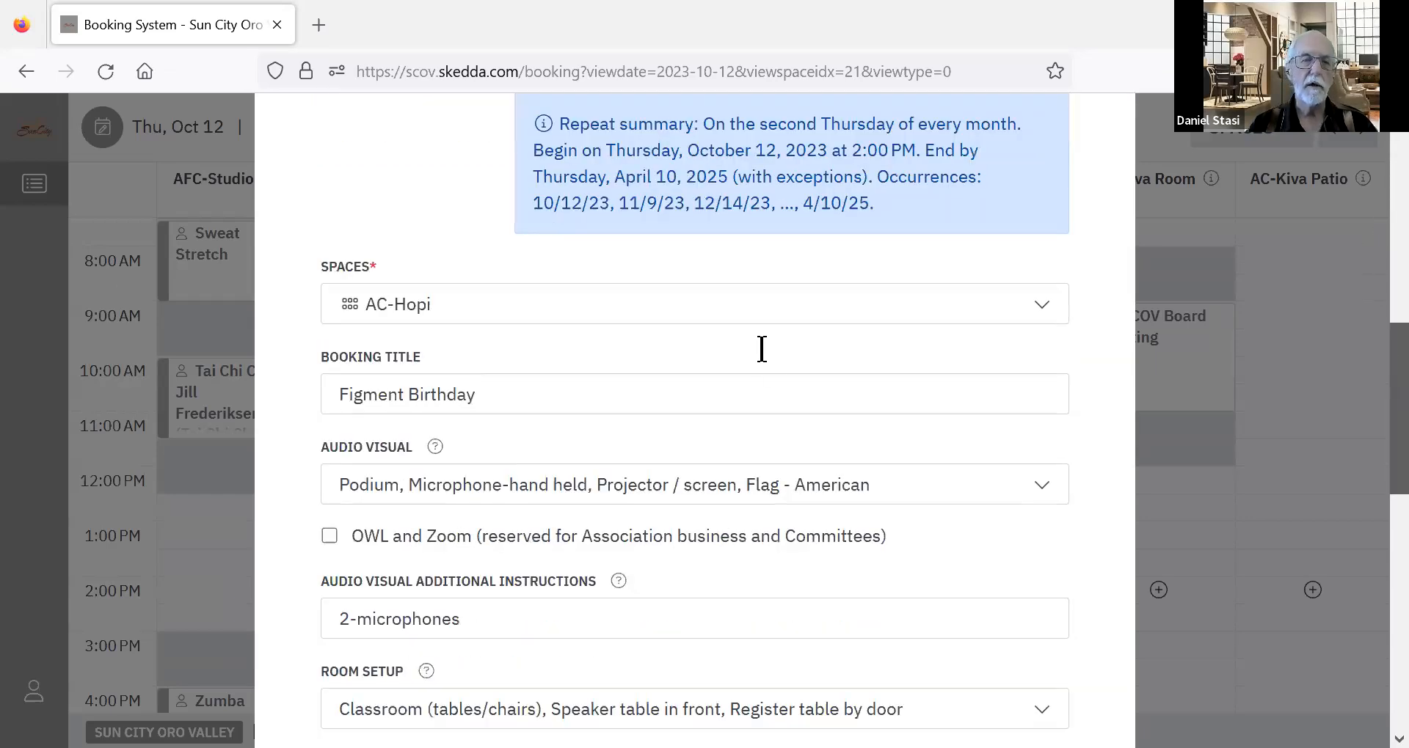
click(628, 376)
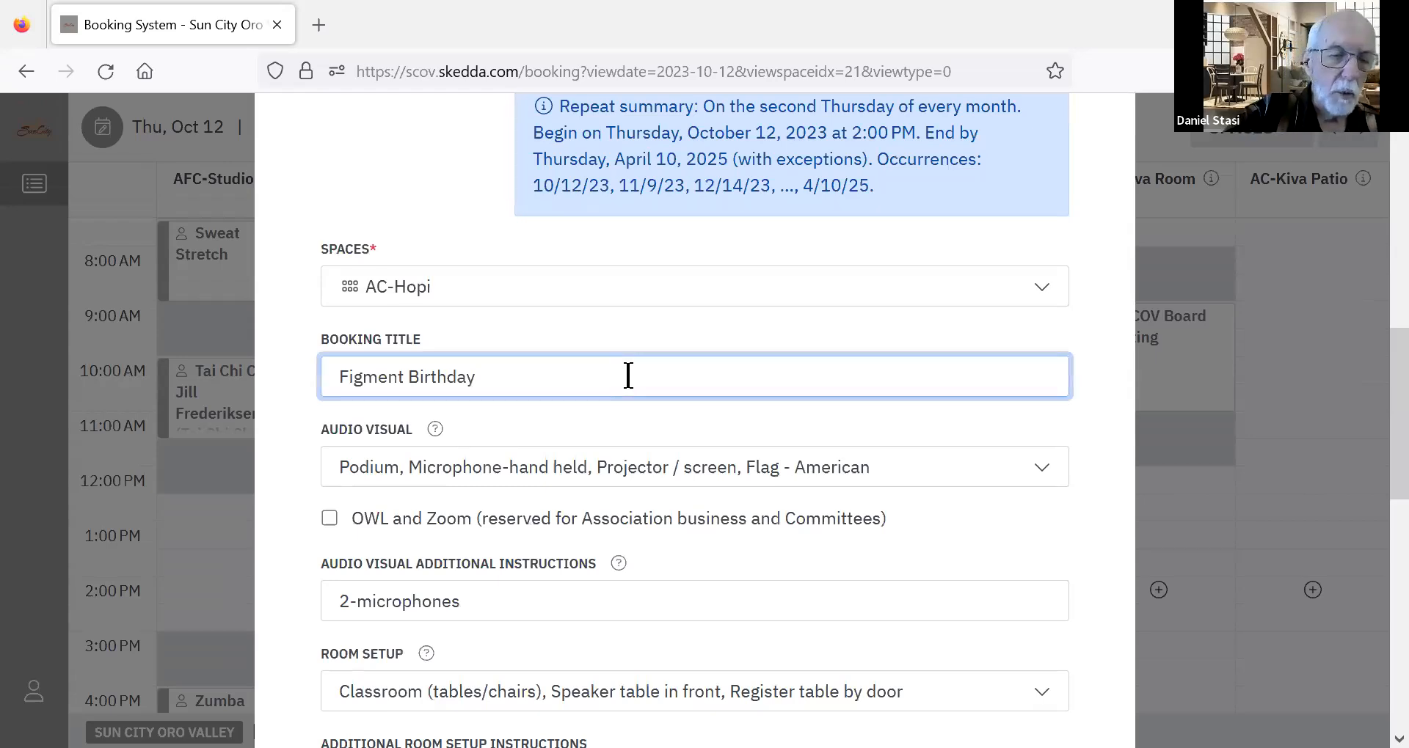
text(100)
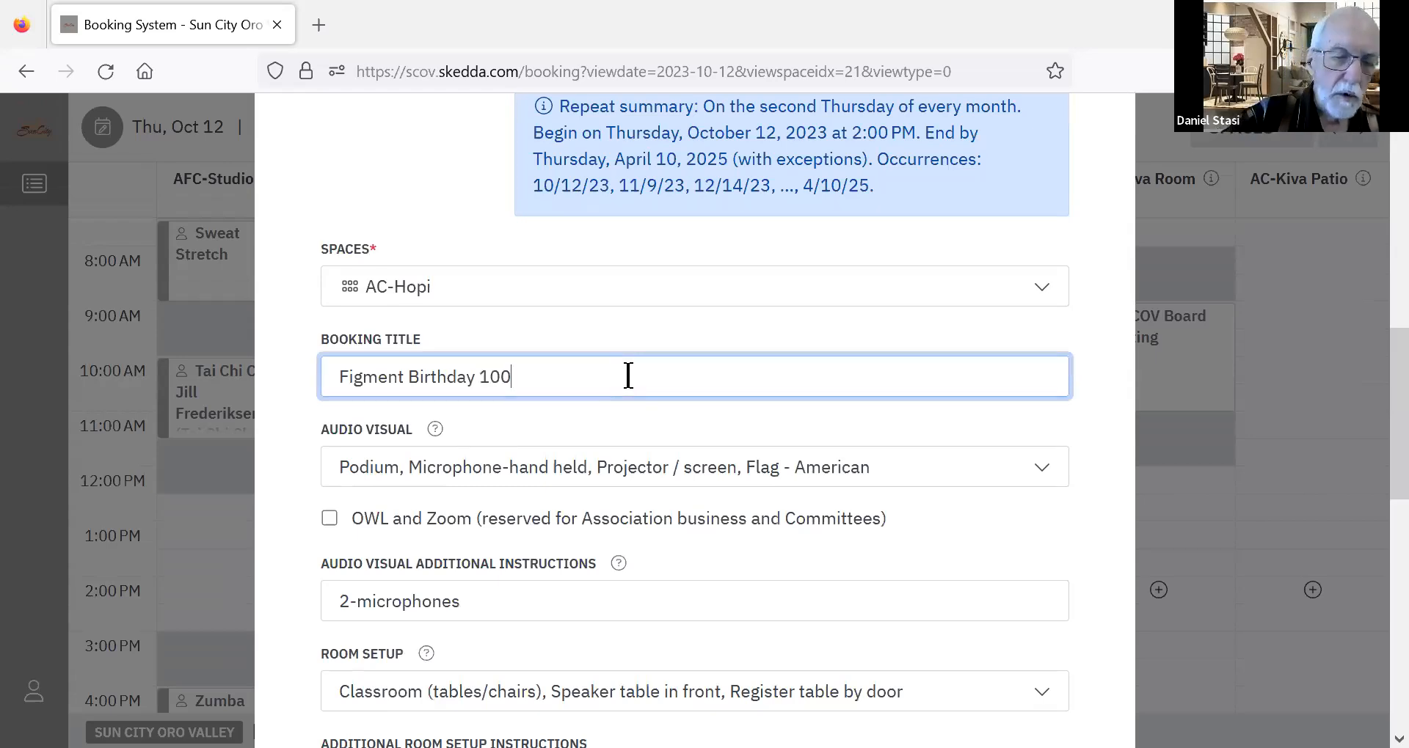
text( years)
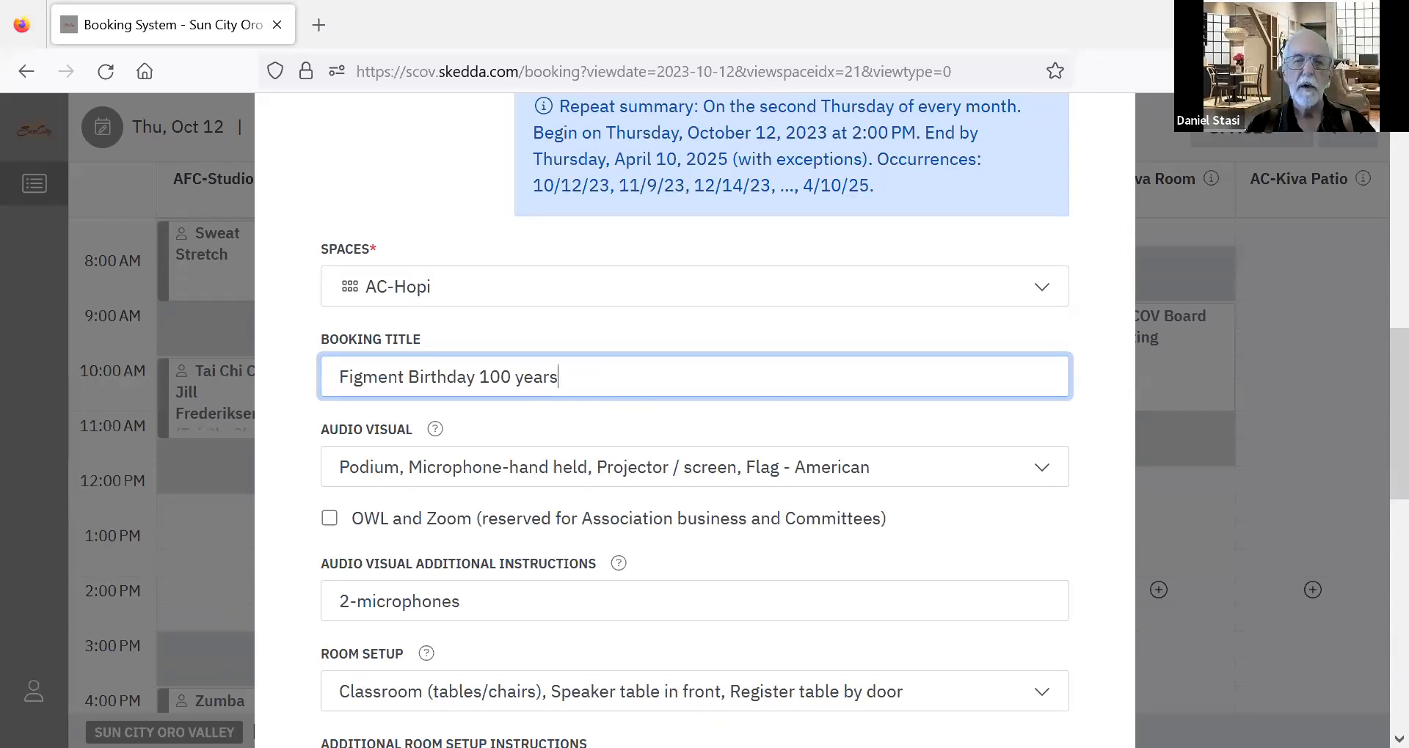
Save the changes to the booking series and switch to the open page zoom.docx document in Word.
scroll(1379, 499, down, 10)
click(457, 685)
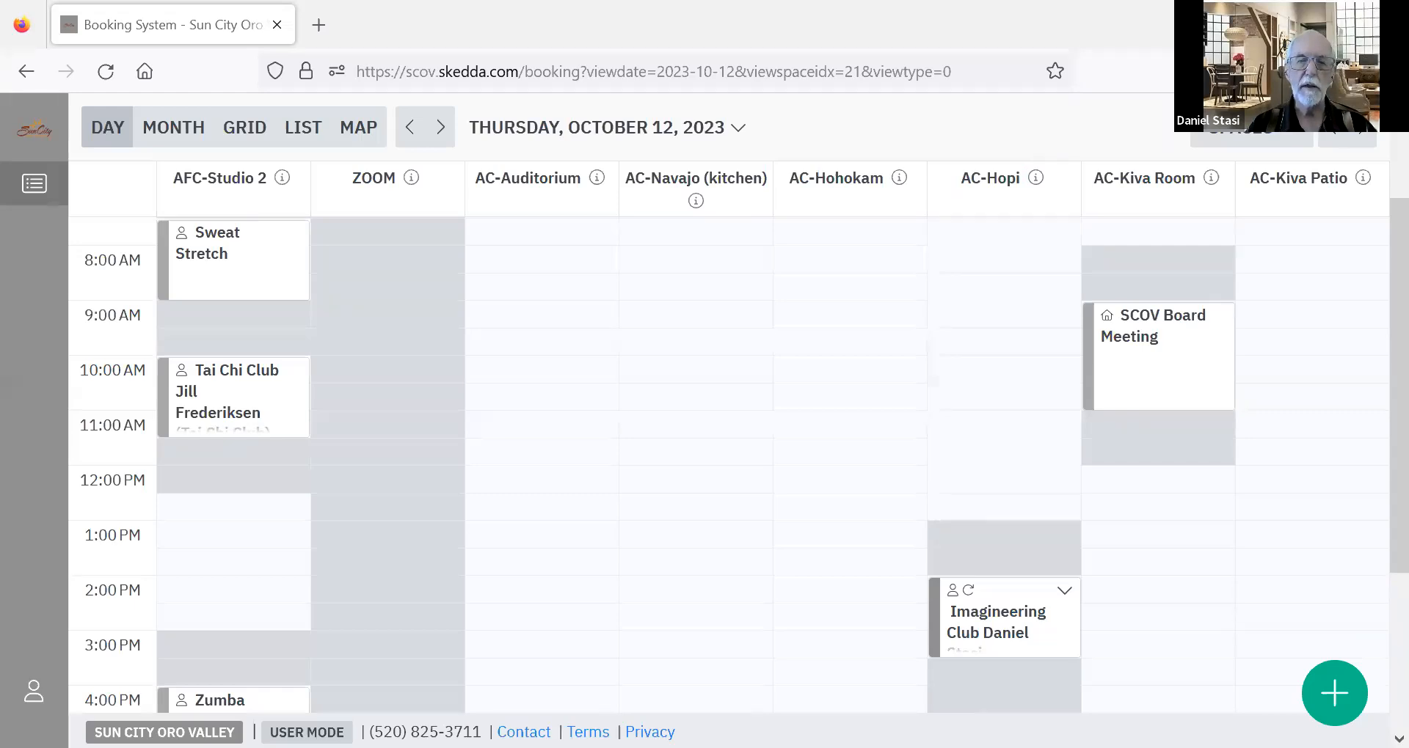
key(alt+Tab)
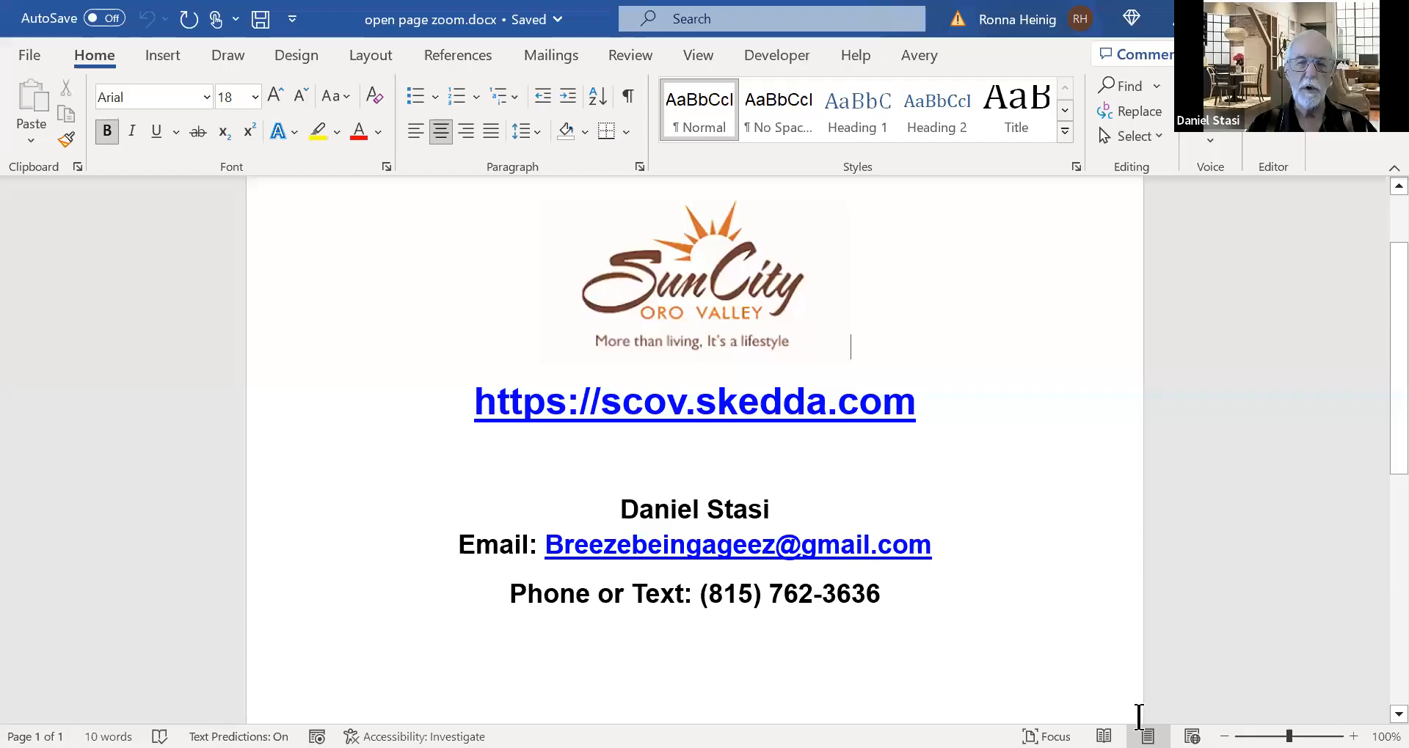